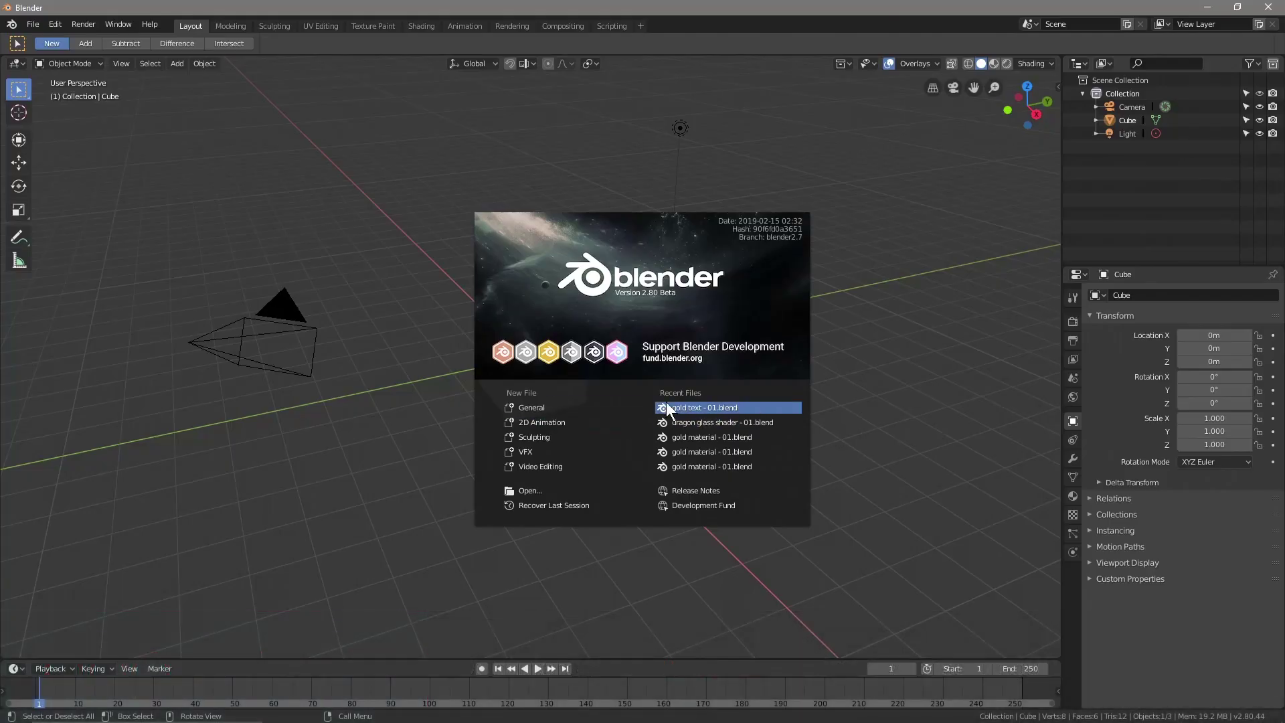
Dismiss the splash screen and delete the default cube and light, keeping only the camera
left_click(532, 405)
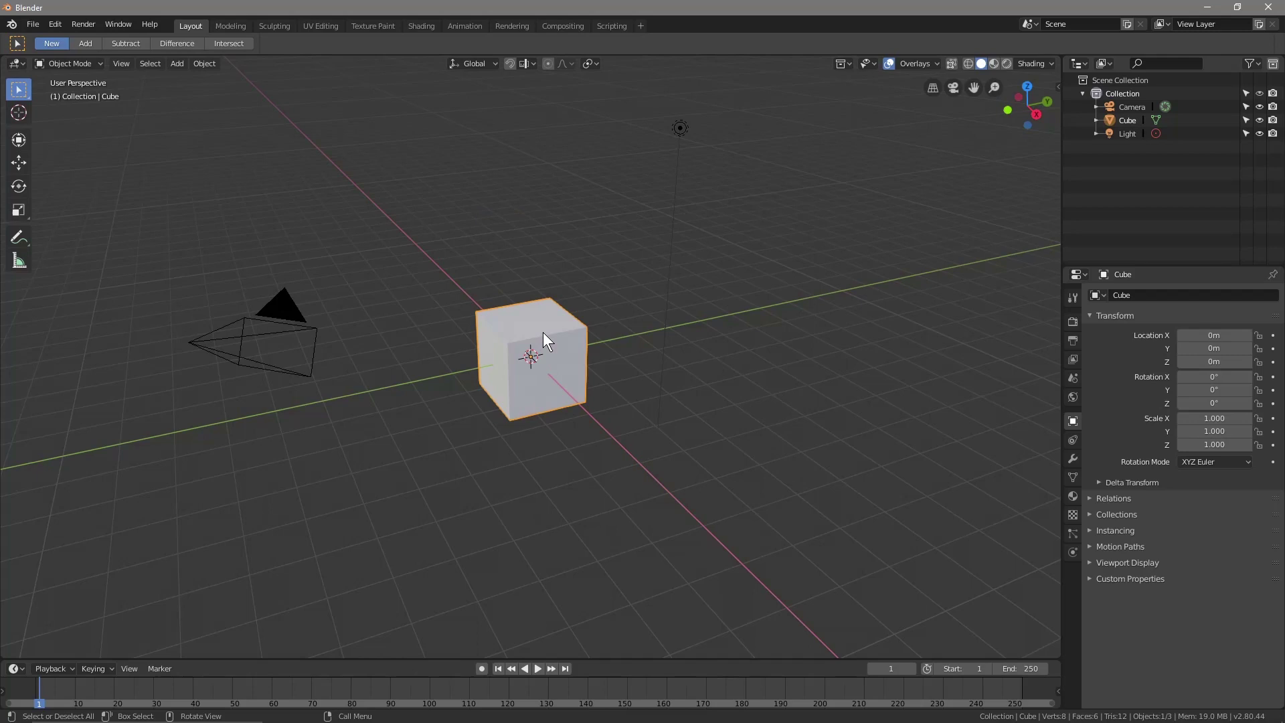
key("Delete")
left_click(680, 128)
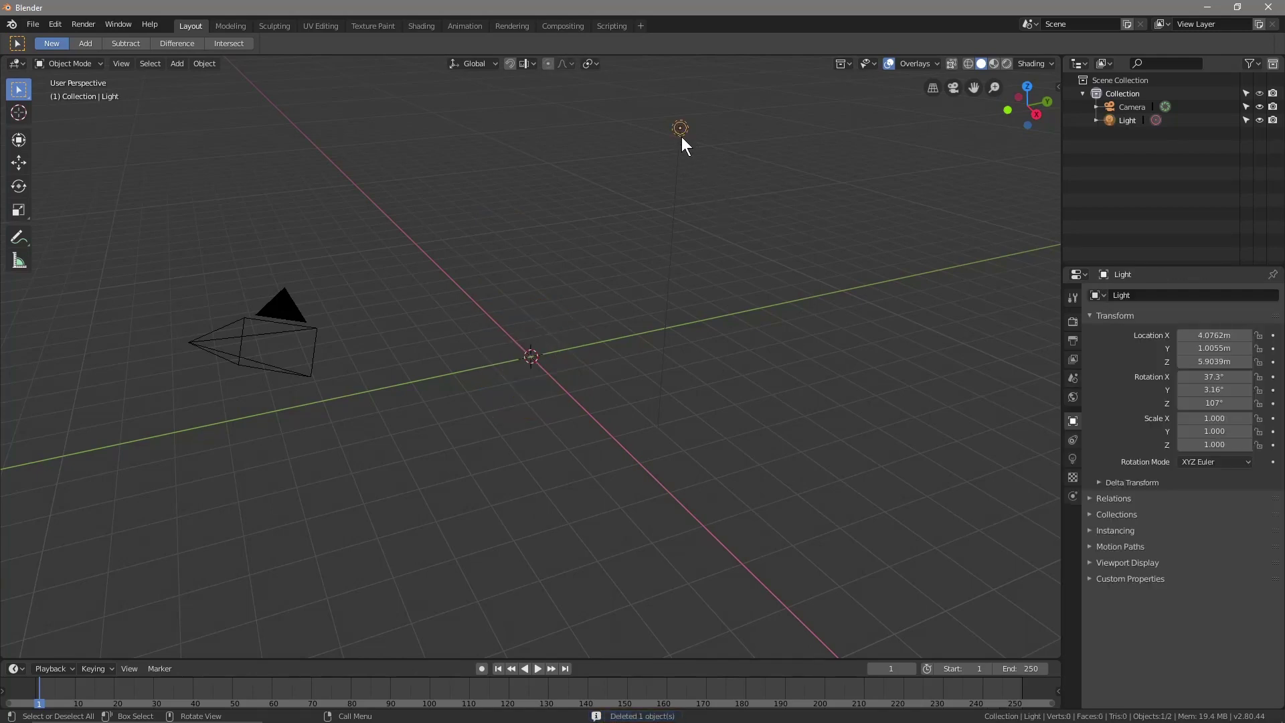
key("Delete")
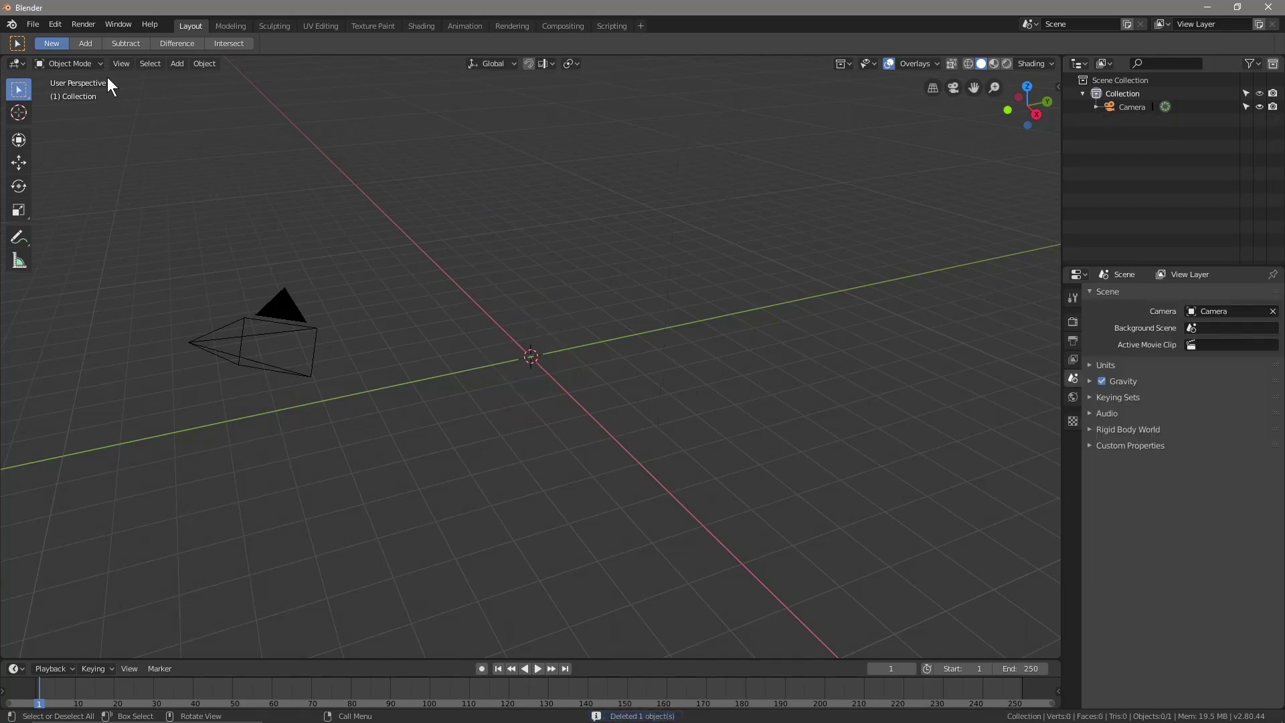
left_click(32, 25)
Save the scene as 'gold text -01.blend' in the Blender 2.8 Gold Textured Text Tutorial folder
left_click(54, 139)
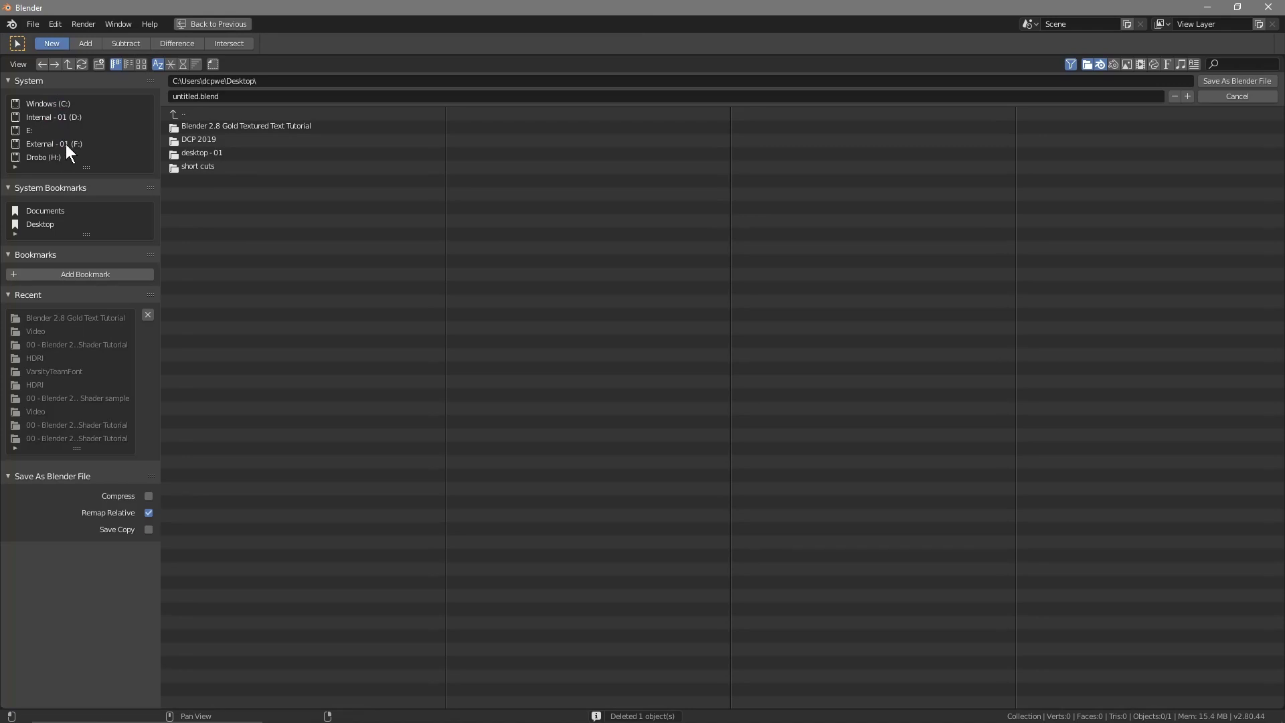
left_click(202, 125)
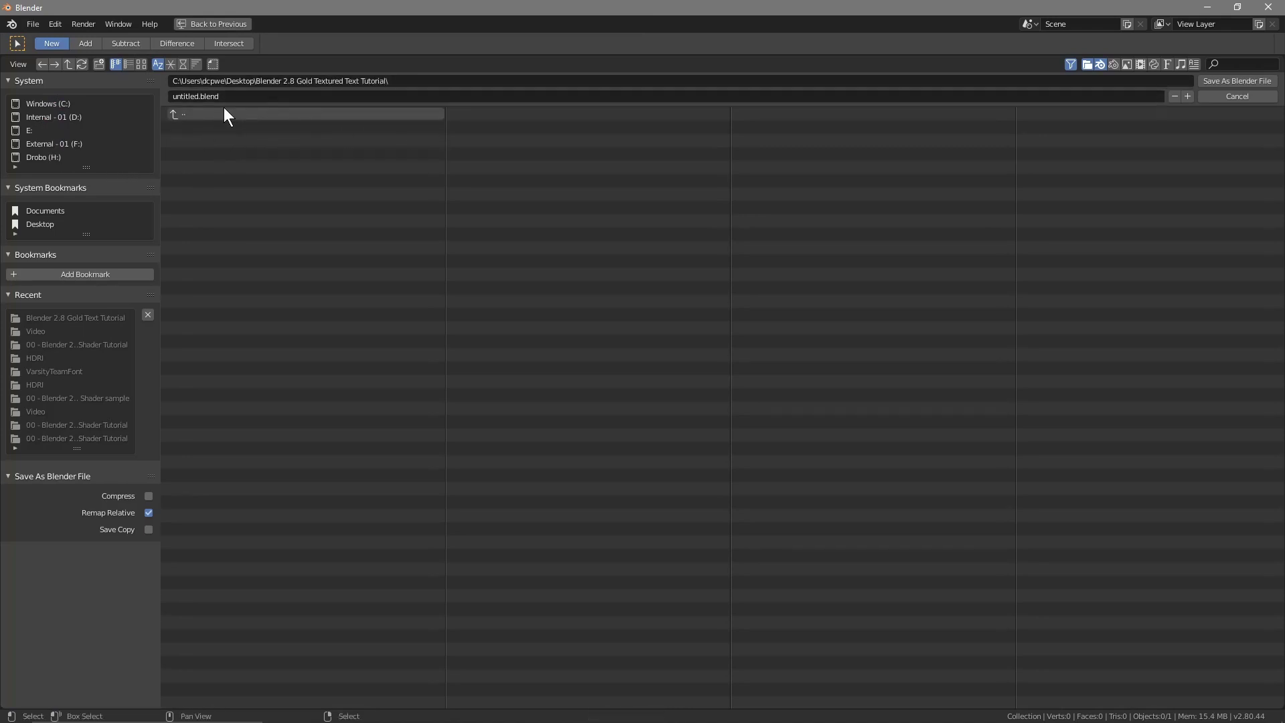
left_click(281, 95)
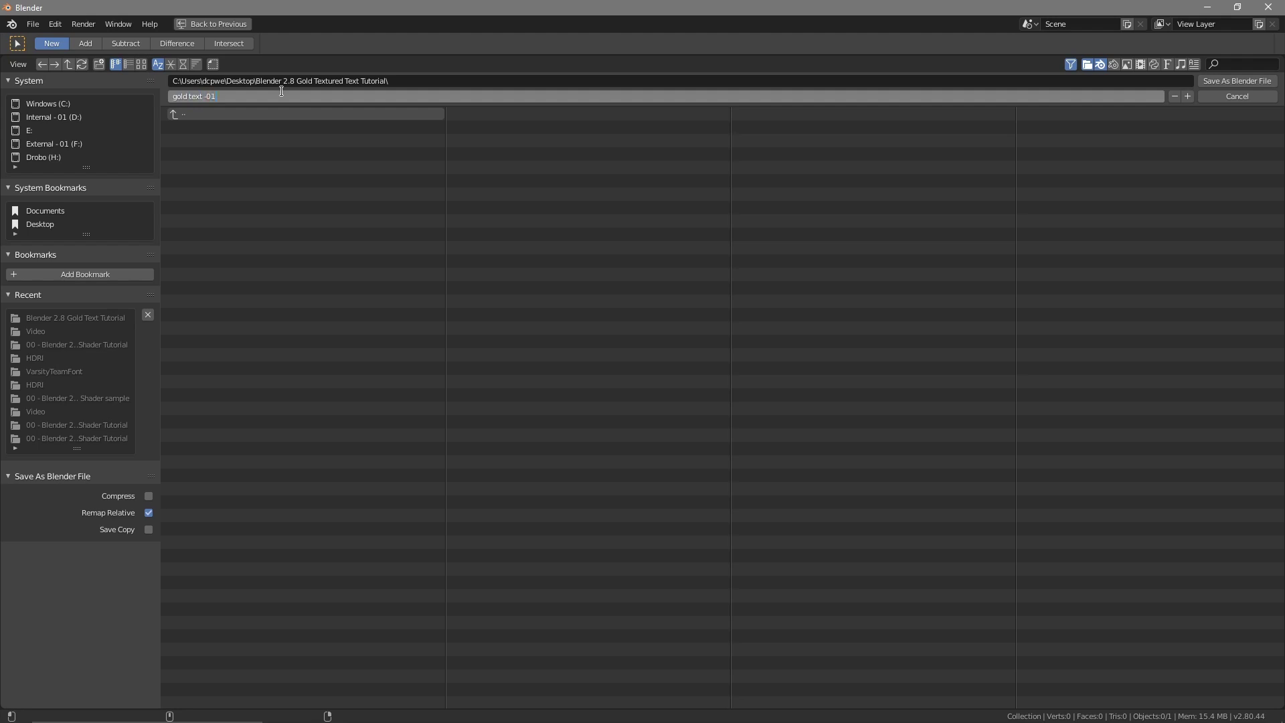
left_click(1225, 82)
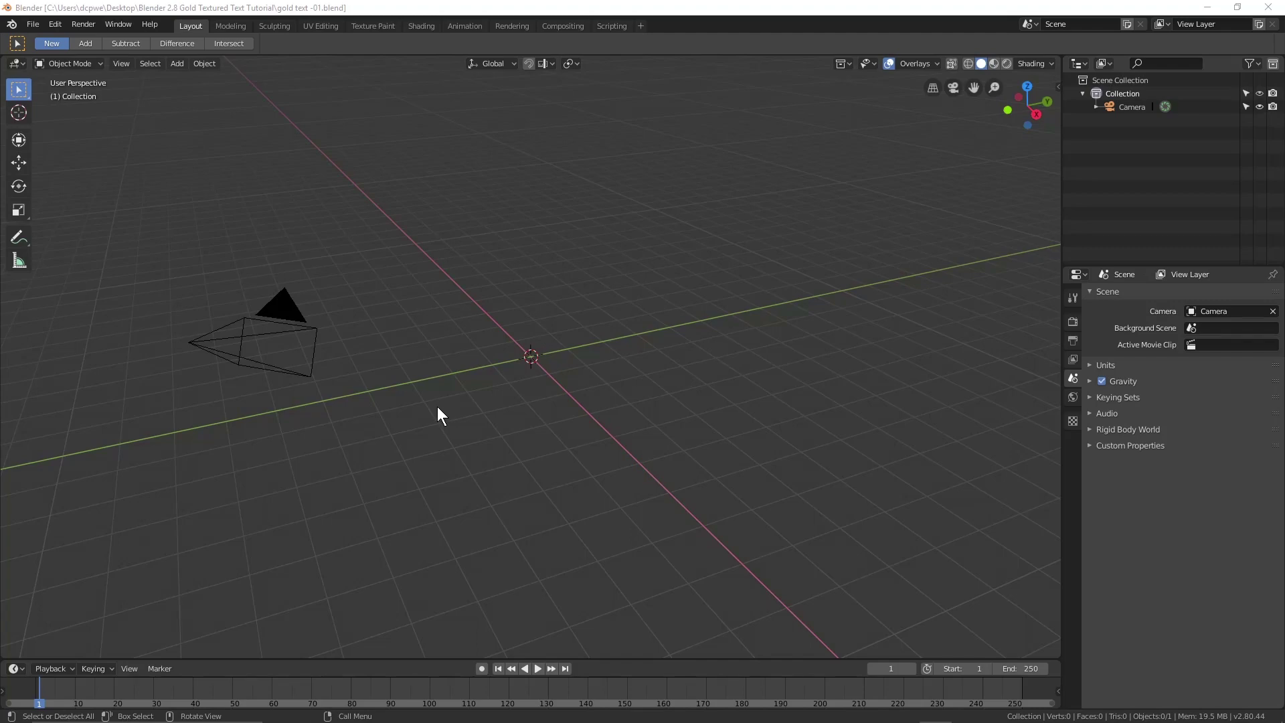
Switch to top view and add a text object at the origin
key("KP_7")
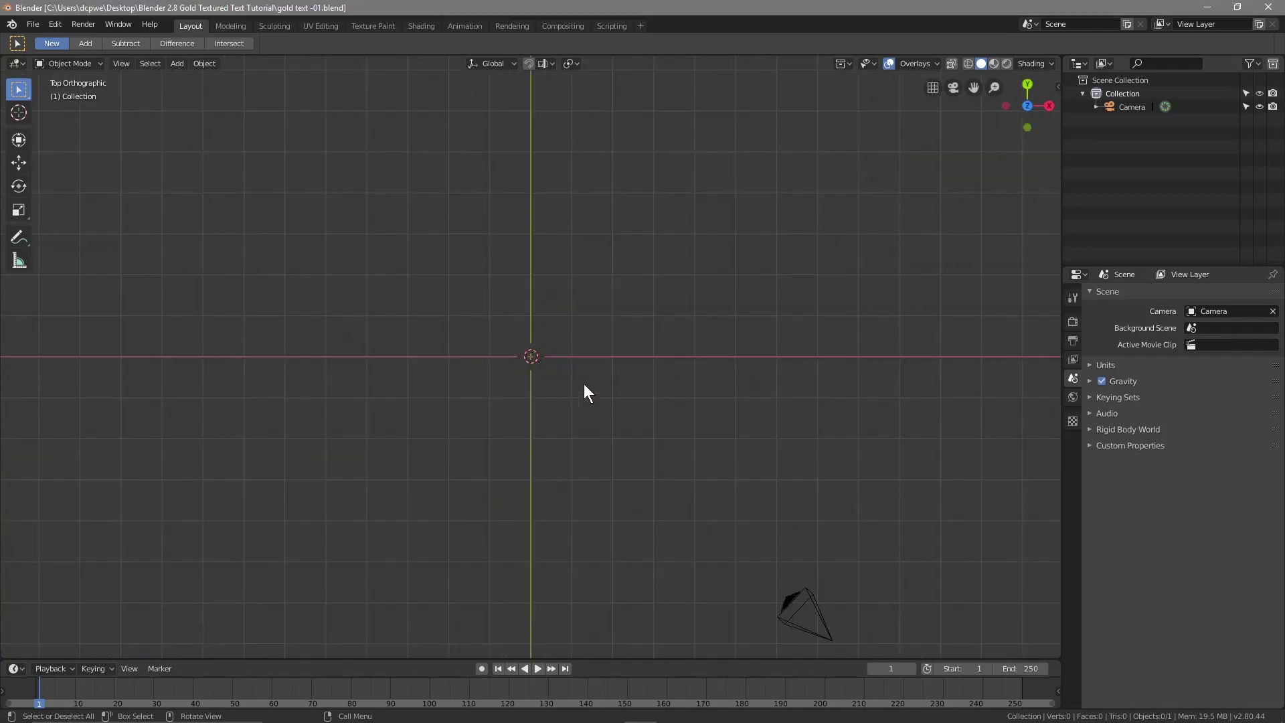
key("shift+a")
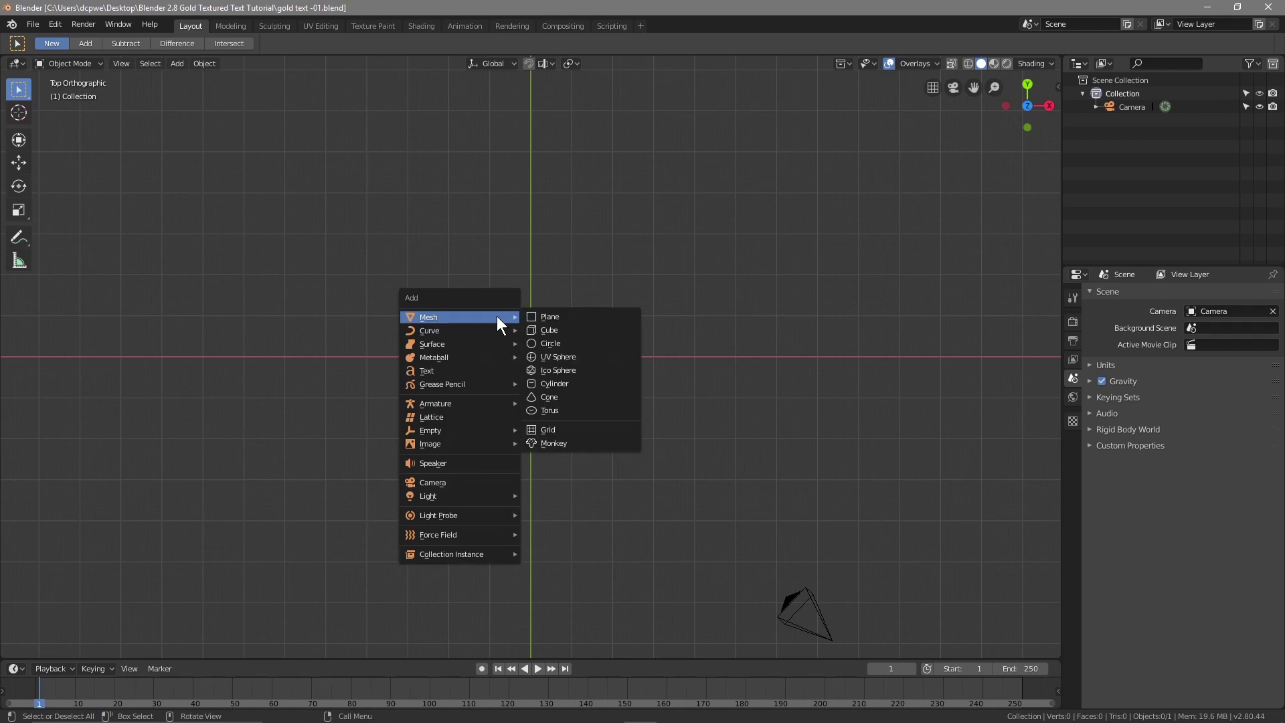
left_click(494, 370)
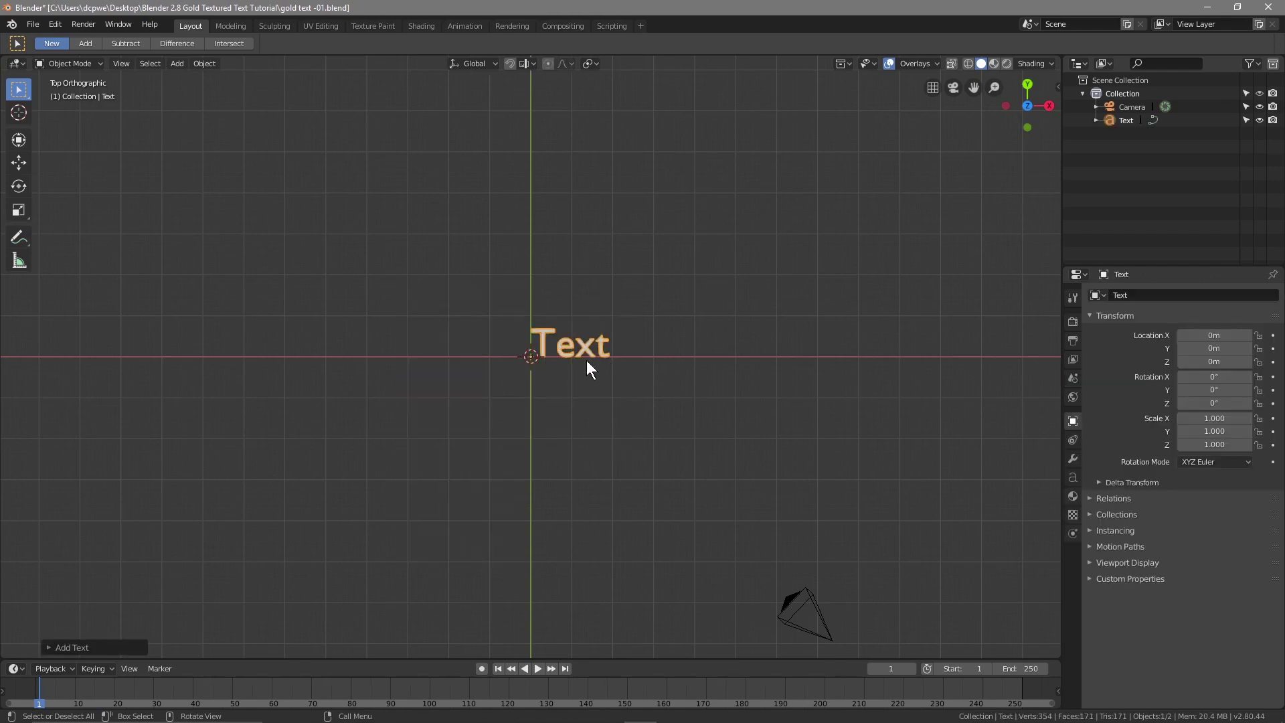
Replace the text object's default wording with 'GOLD TEXT'
key("Tab")
key("BackSpace")
key("BackSpace")
key("BackSpace")
key("BackSpace")
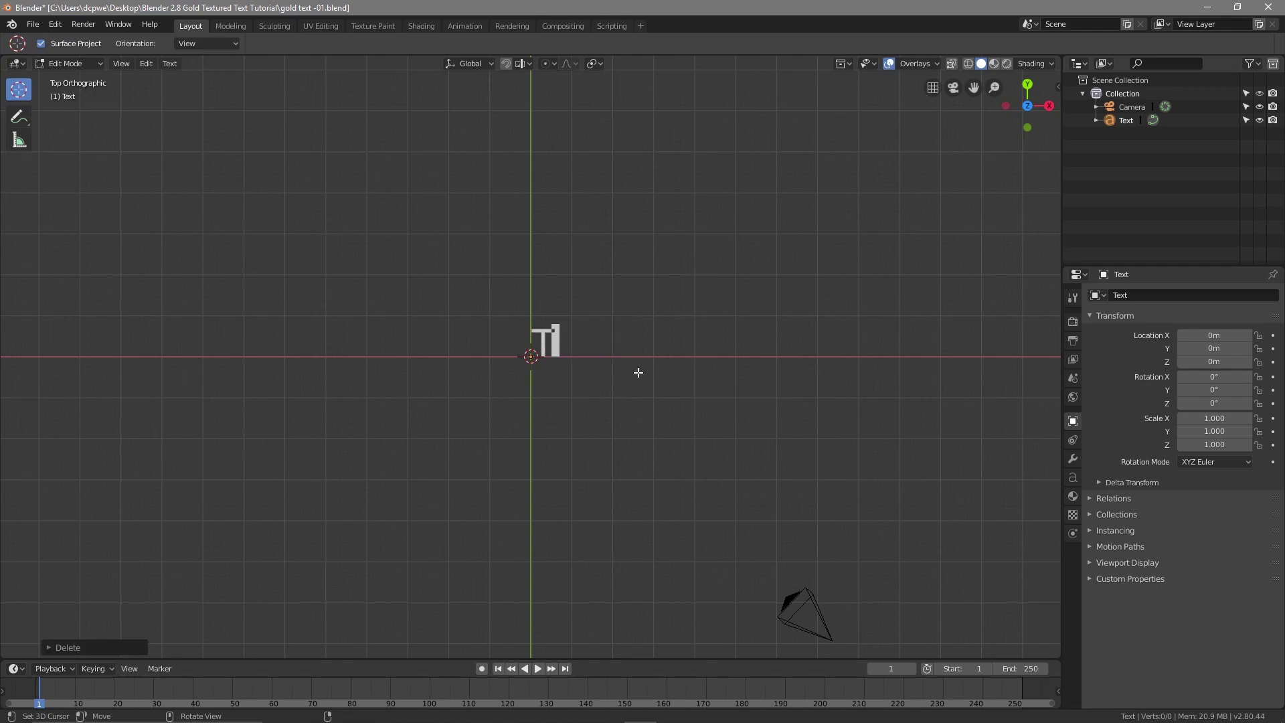
type("G")
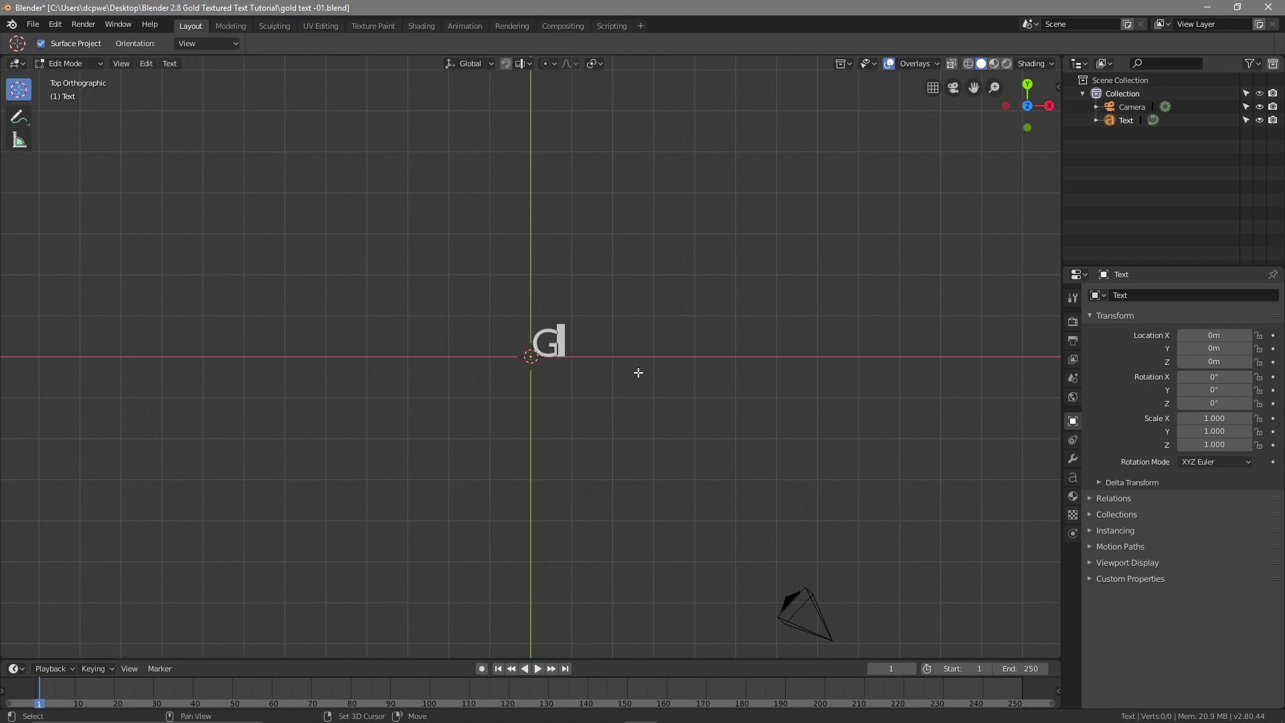
type("old Text")
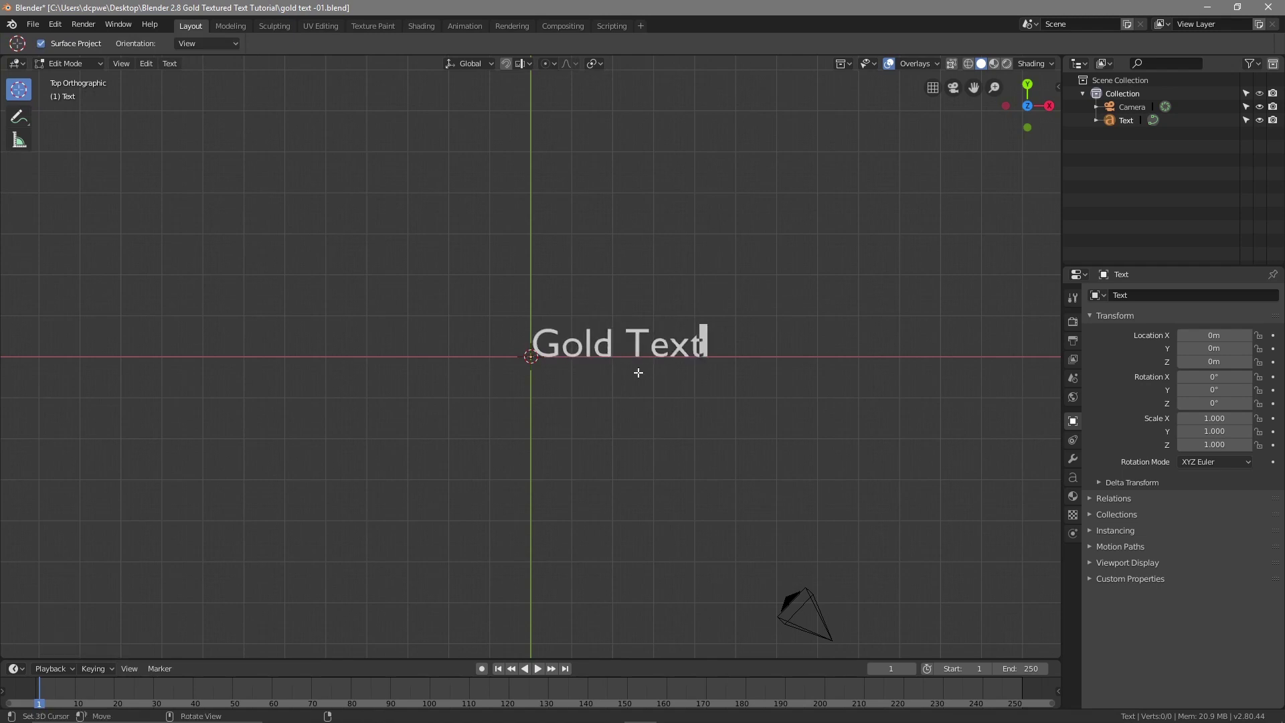
key("BackSpace")
key("BackSpace")
key("BackSpace")
key("BackSpace")
key("BackSpace")
key("BackSpace")
key("BackSpace")
key("BackSpace")
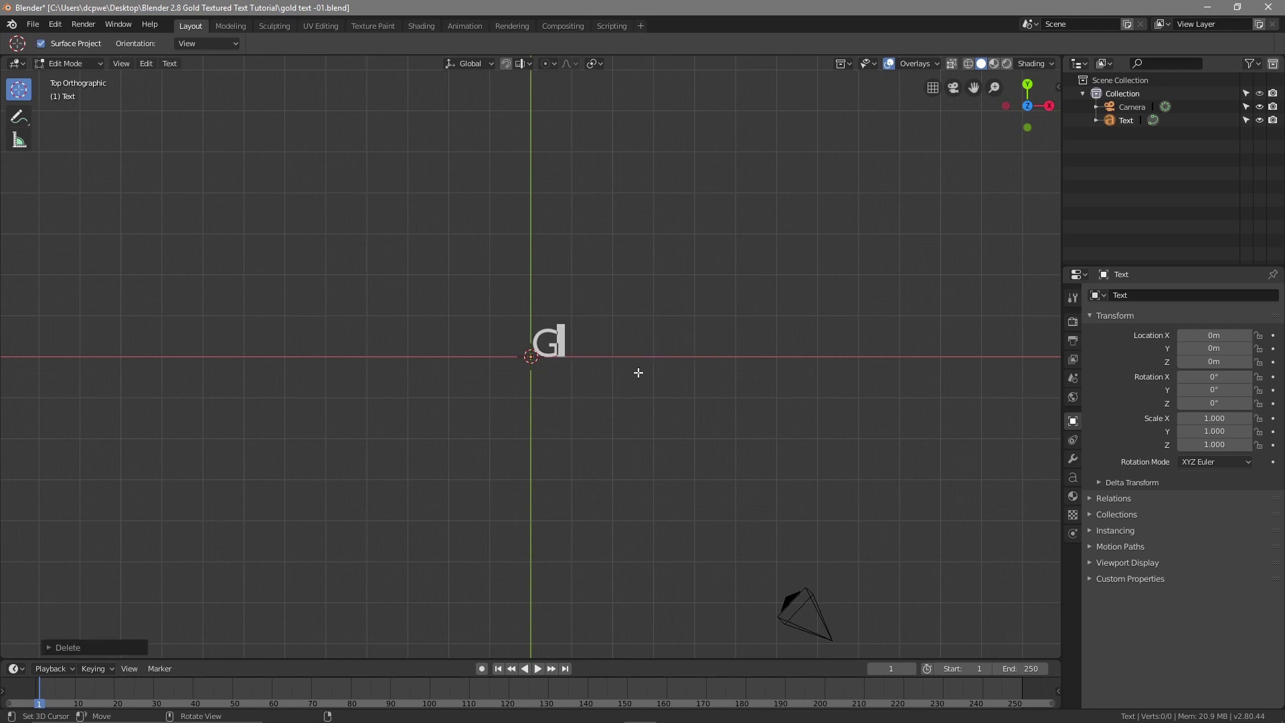
type("OLD TEXT")
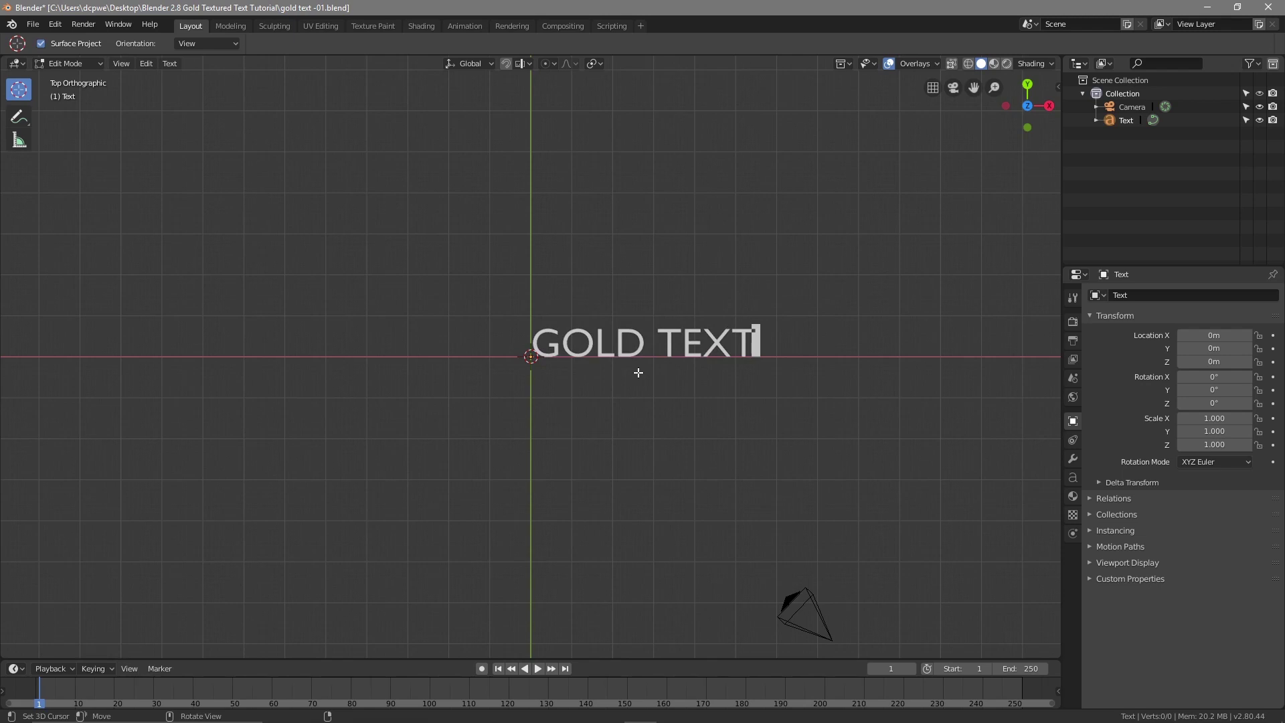
key("Tab")
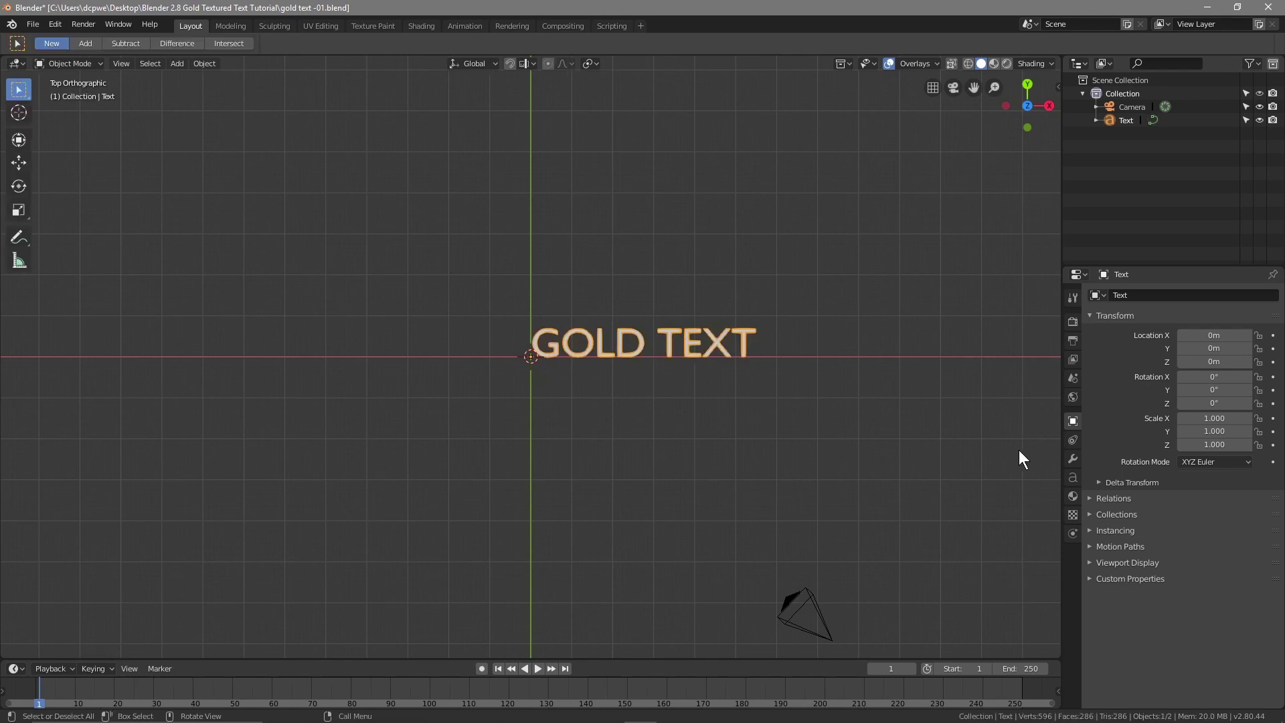
Expand the text object's Font panel, then minimize Blender and switch to Google Chrome
left_click(1072, 476)
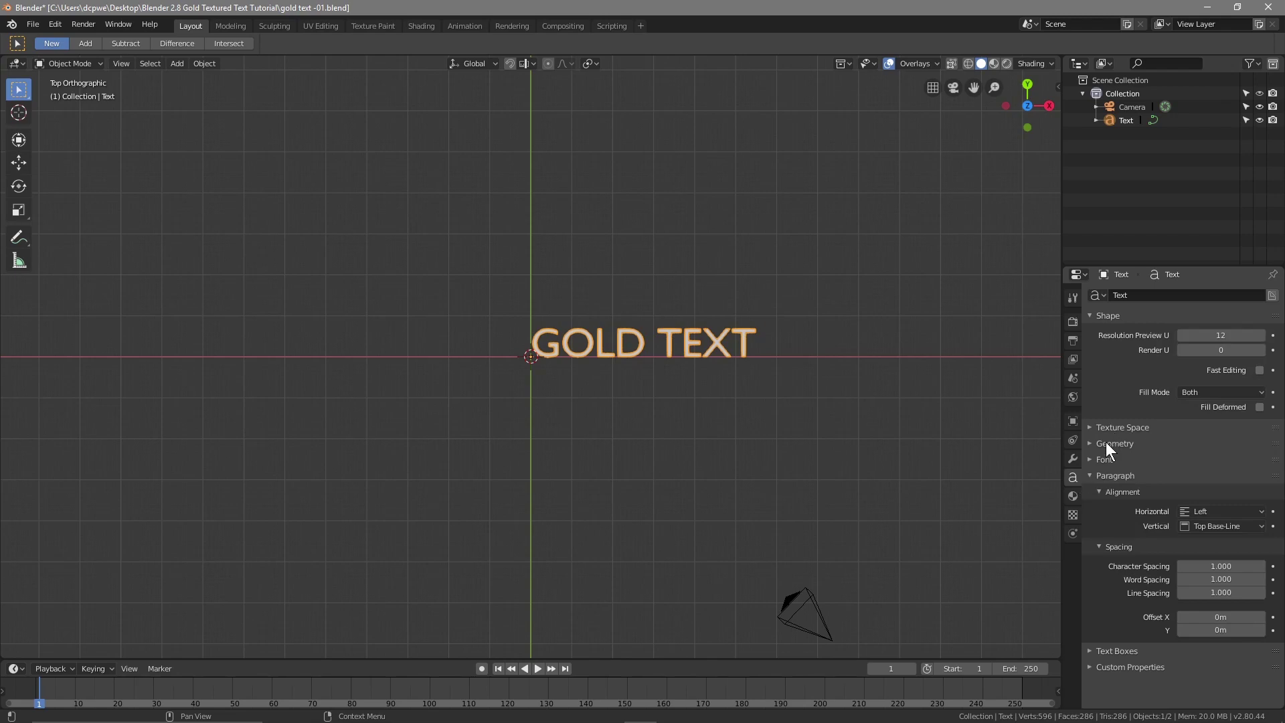
left_click(1104, 459)
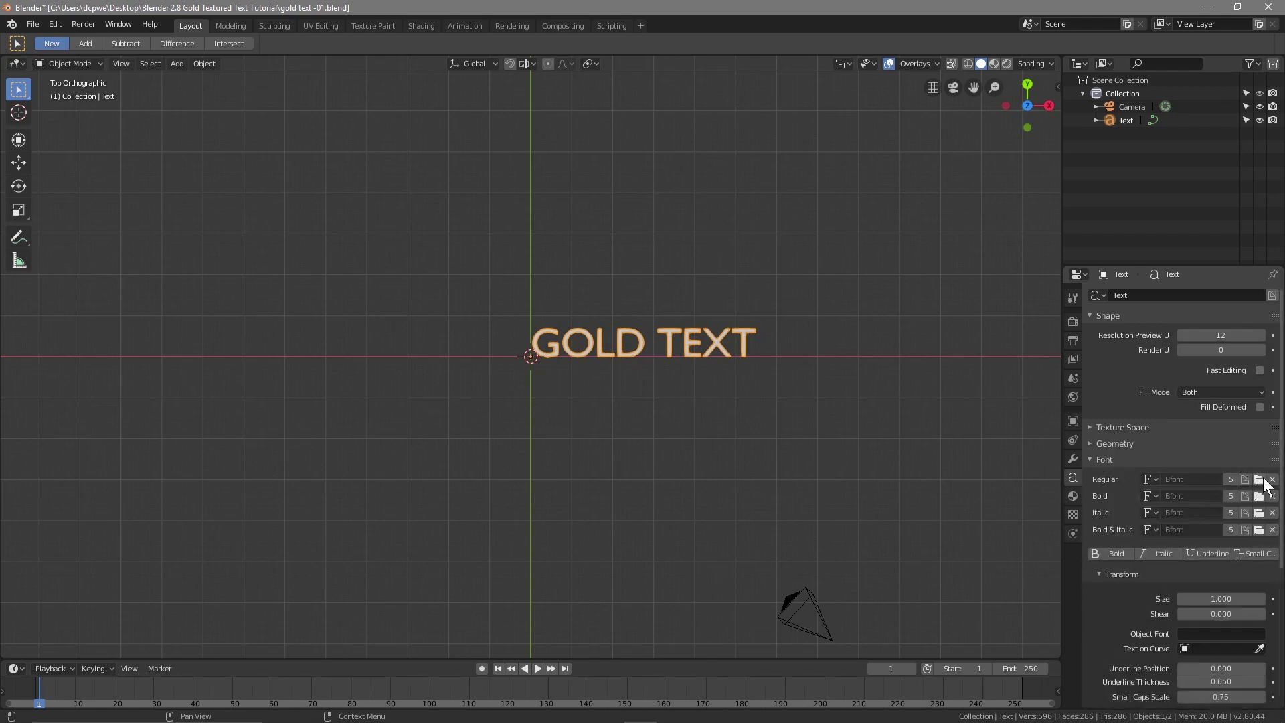
left_click(1203, 6)
key("super")
left_click(903, 709)
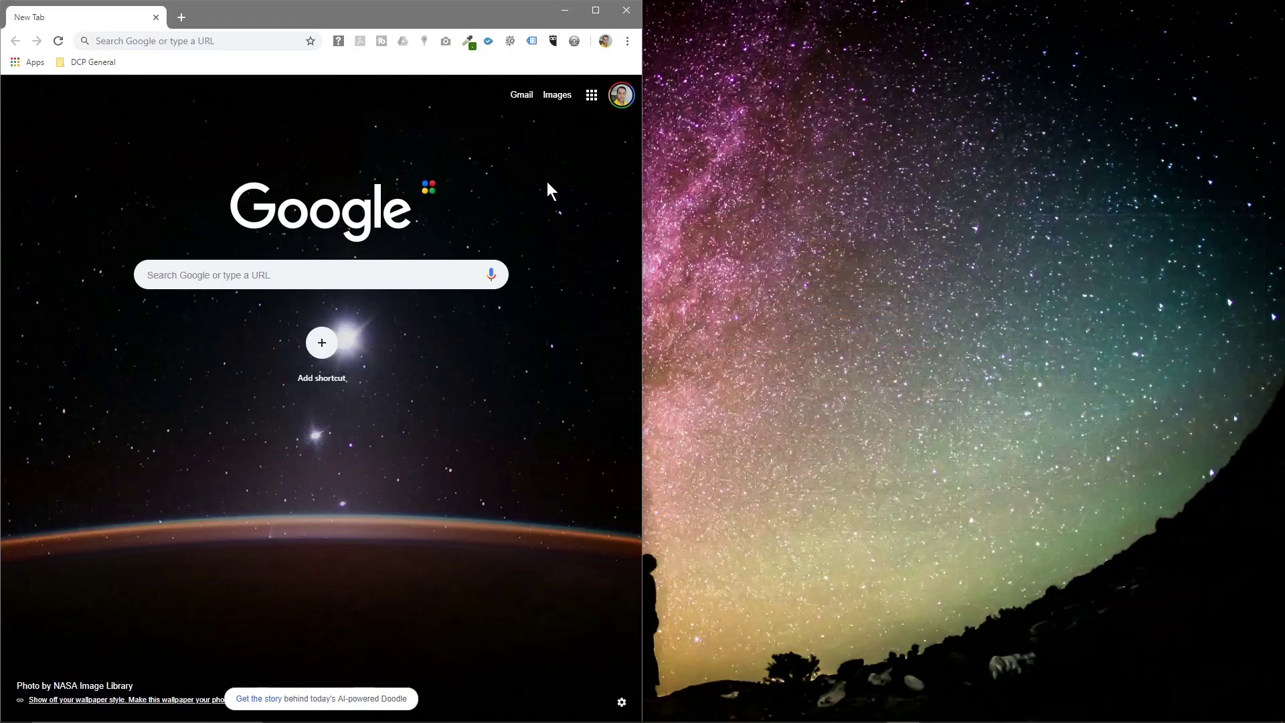
Open the tutorial folder in File Explorer and snap it to the right half
left_click(1246, 30)
double_click(1260, 41)
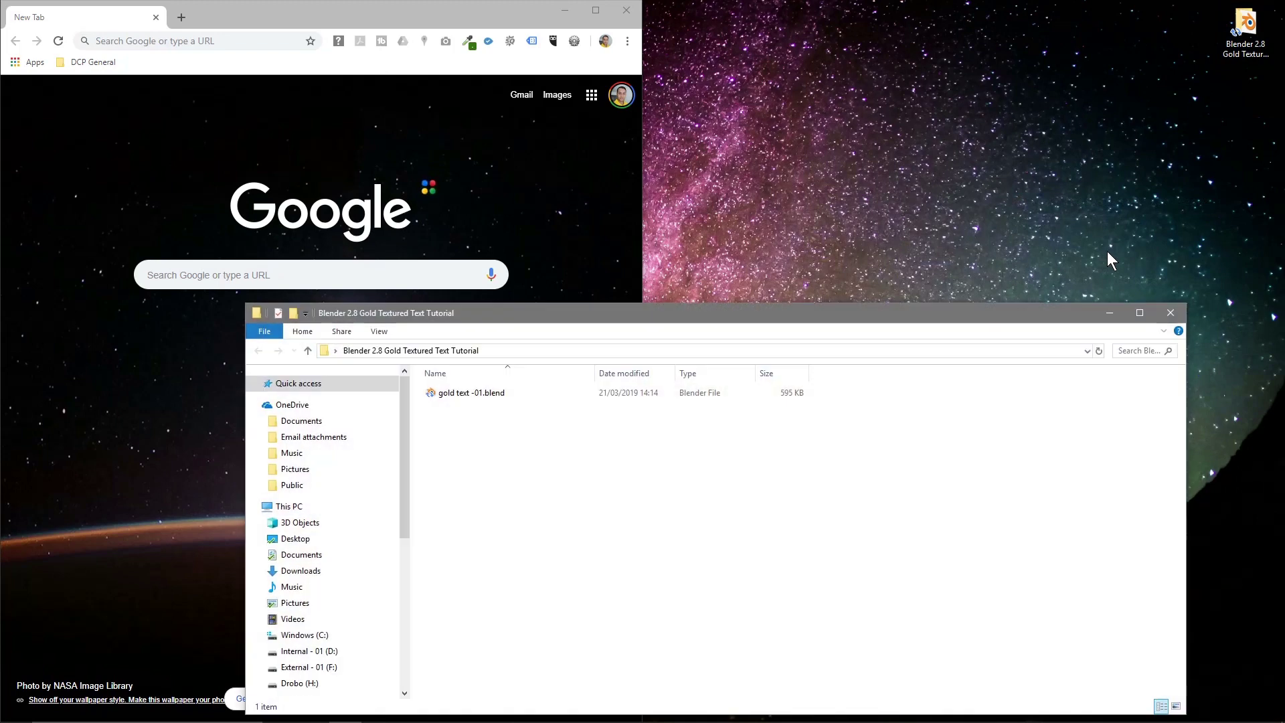
key("super+Right")
right_click(872, 210)
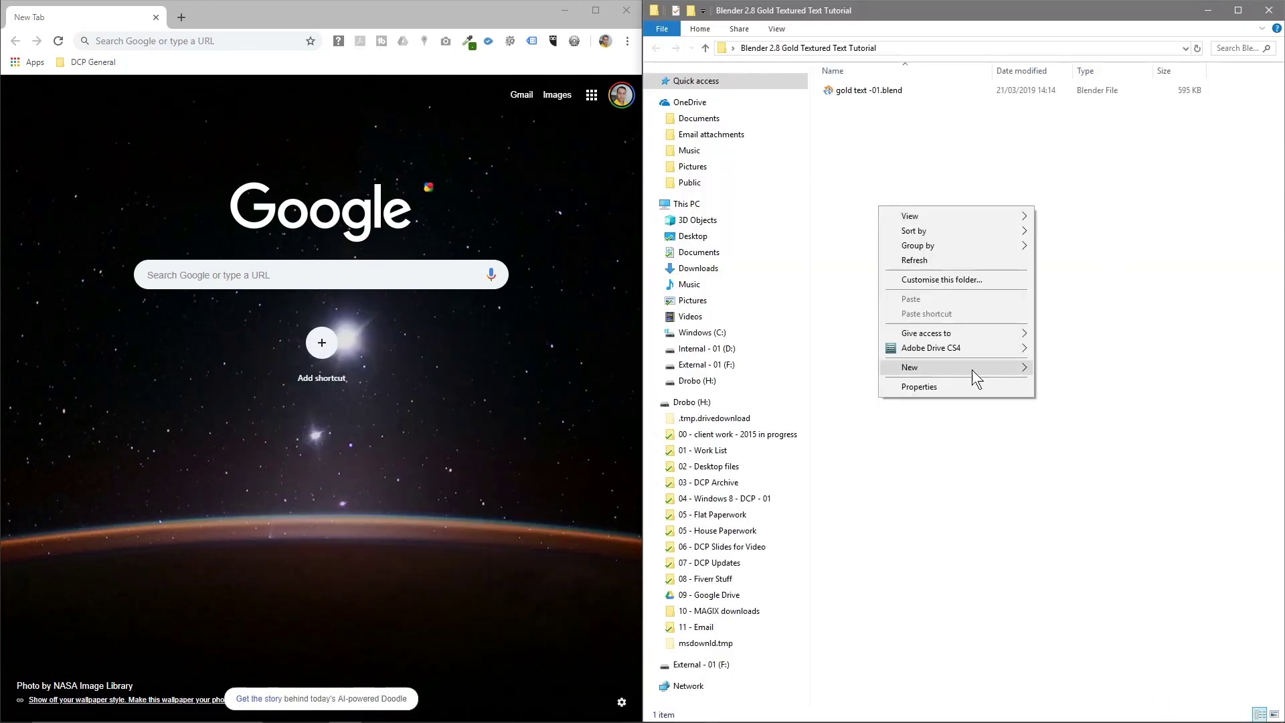
mouse_move(973, 367)
key("Escape")
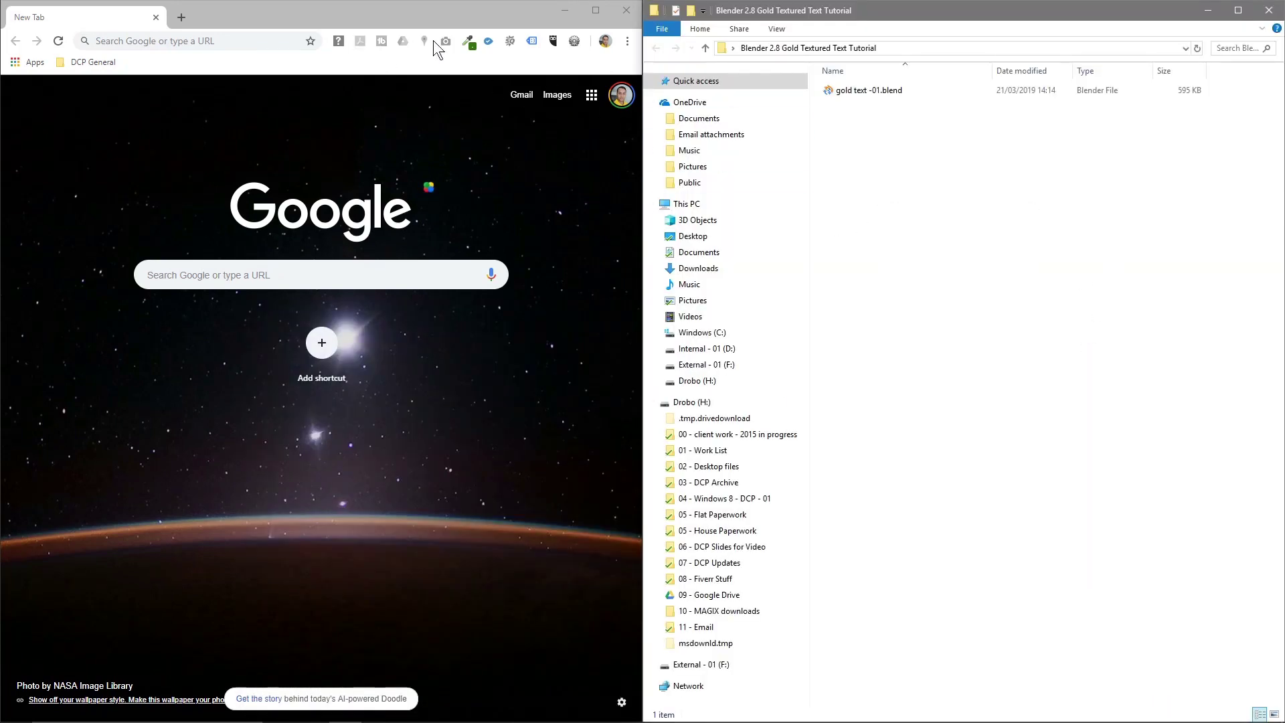
Open the 1001 Fonts Free Commercial Use Fonts page from a 'free' address search
left_click(263, 41)
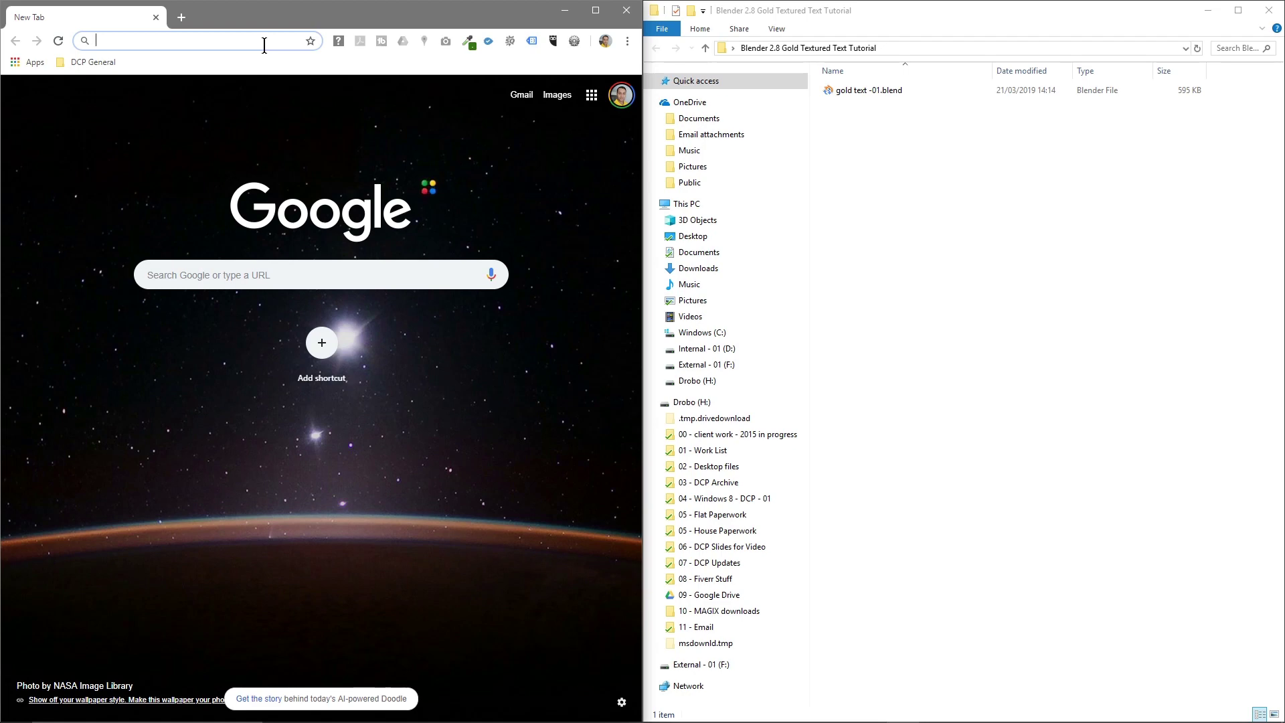
type("free-fonts-for-comm")
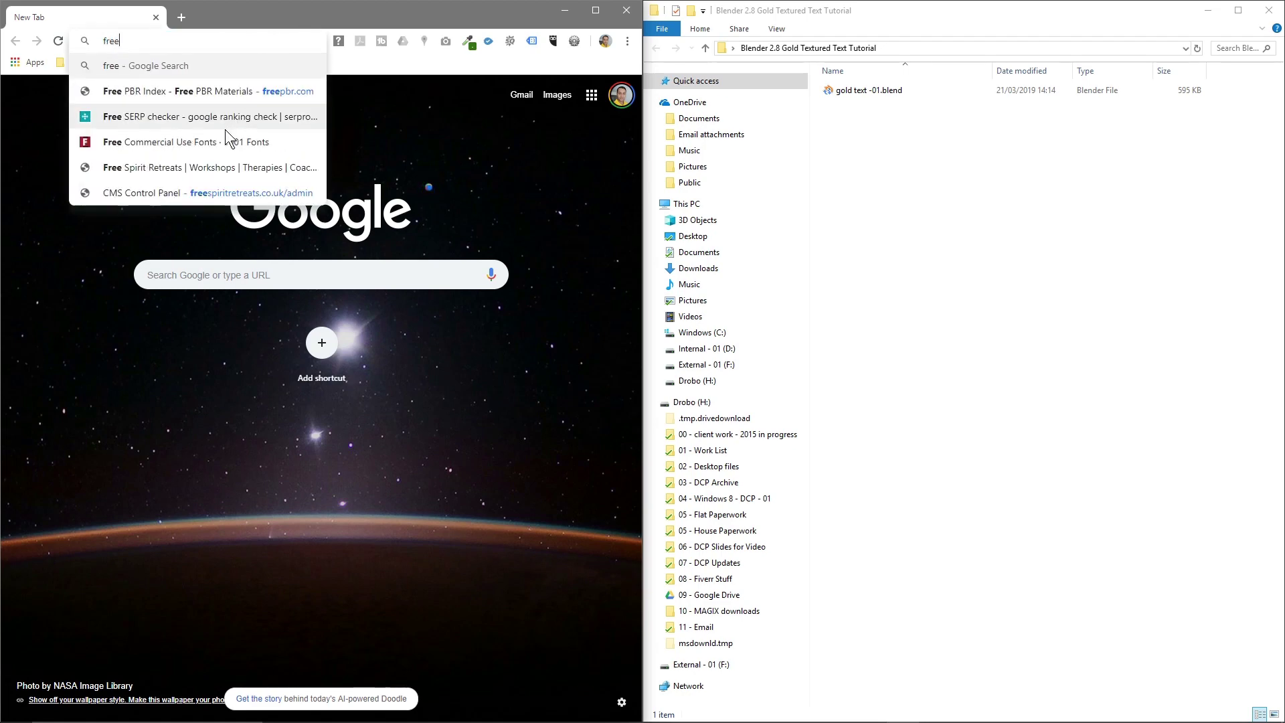
left_click(224, 137)
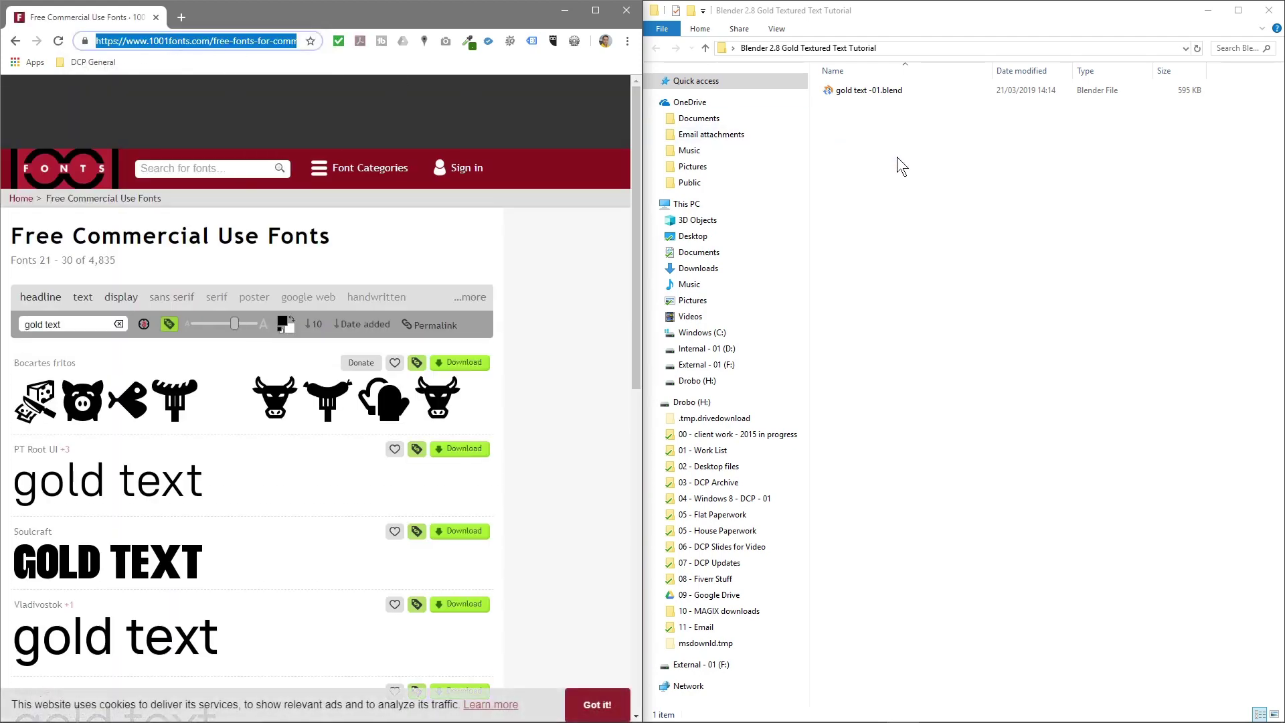
Create a new text document named notes.txt in the tutorial folder
right_click(897, 157)
mouse_move(977, 319)
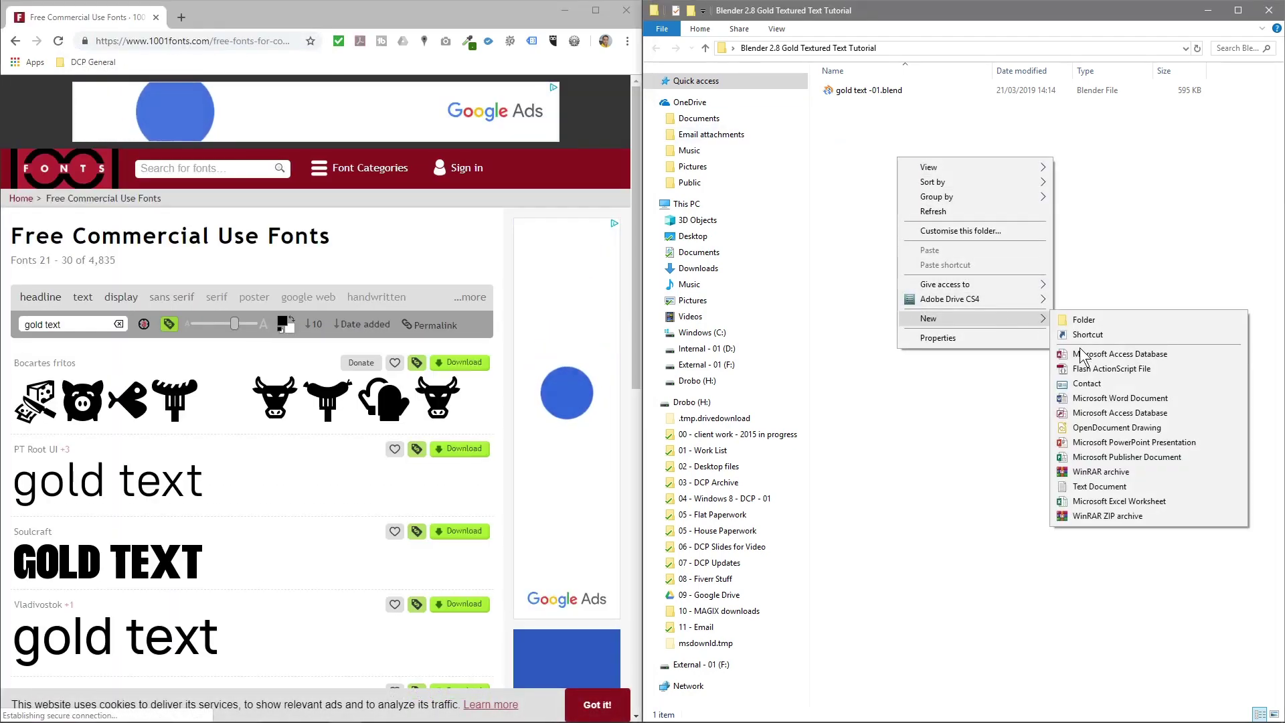
left_click(1099, 486)
type("notes")
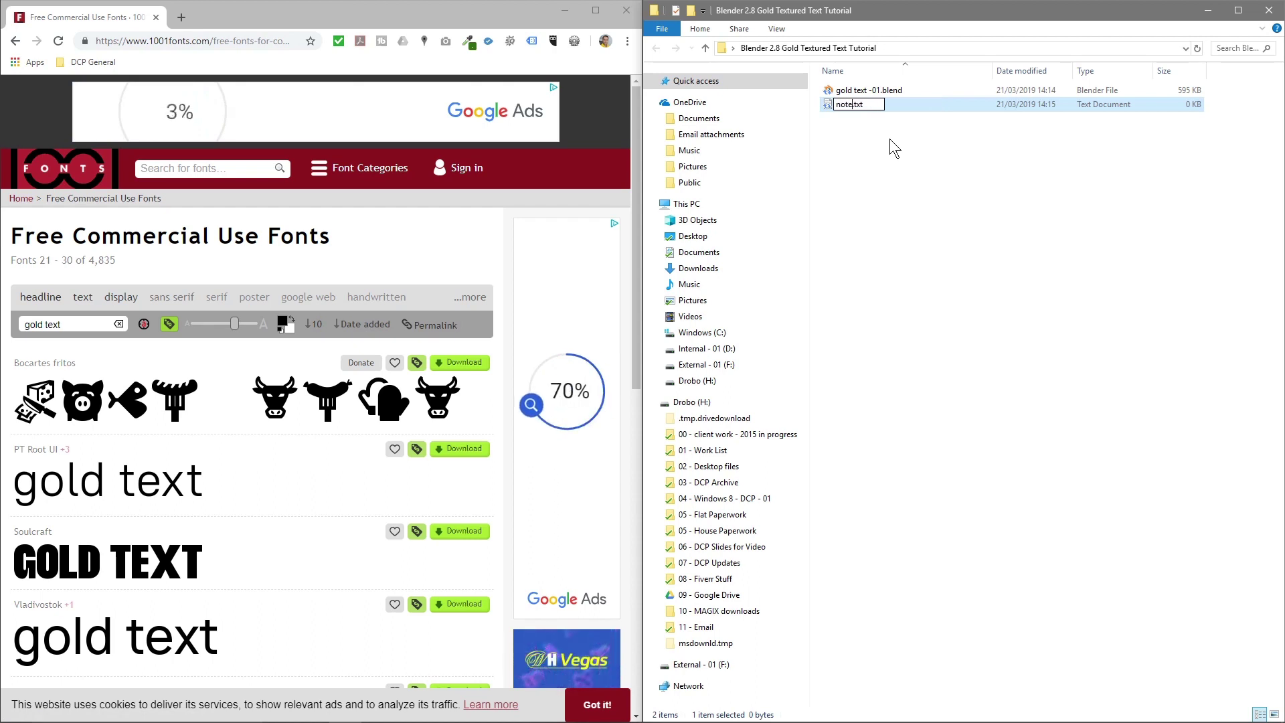
key("Return")
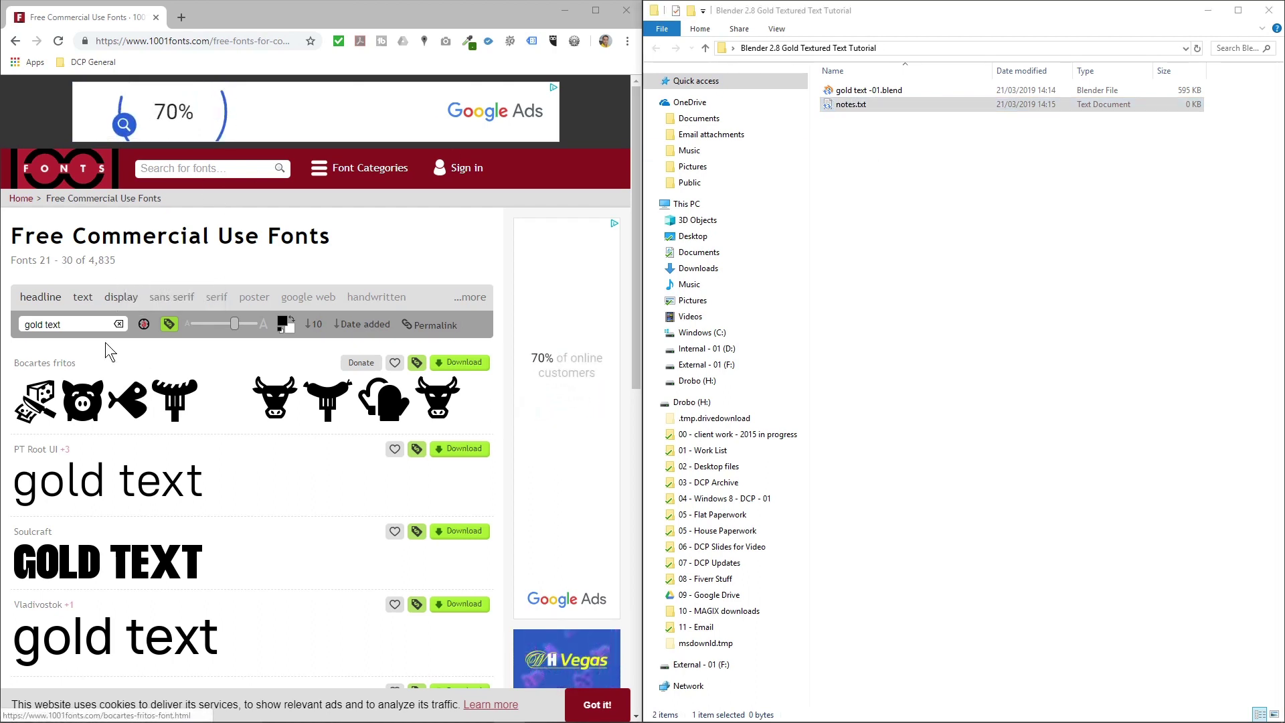
Download the Varsity Team font from 1001 Fonts and open its font page
left_click_drag(65, 324, 6, 331)
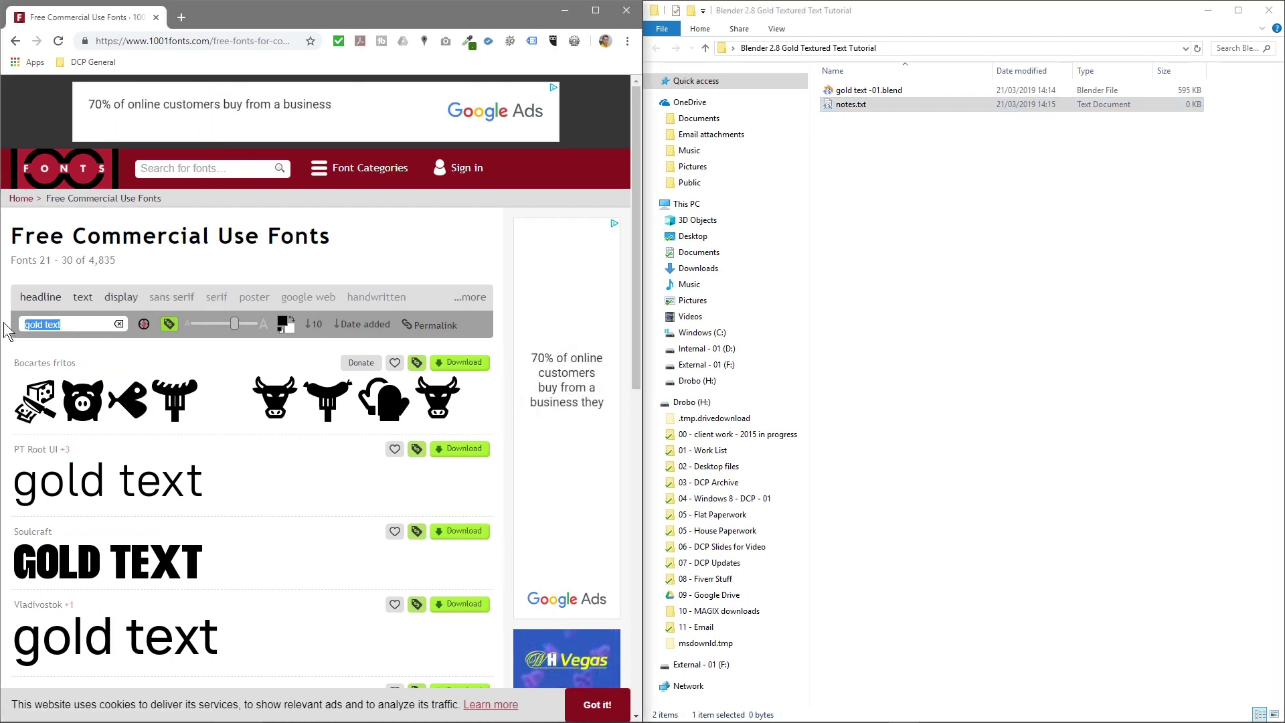
scroll(81, 403, "down", 7)
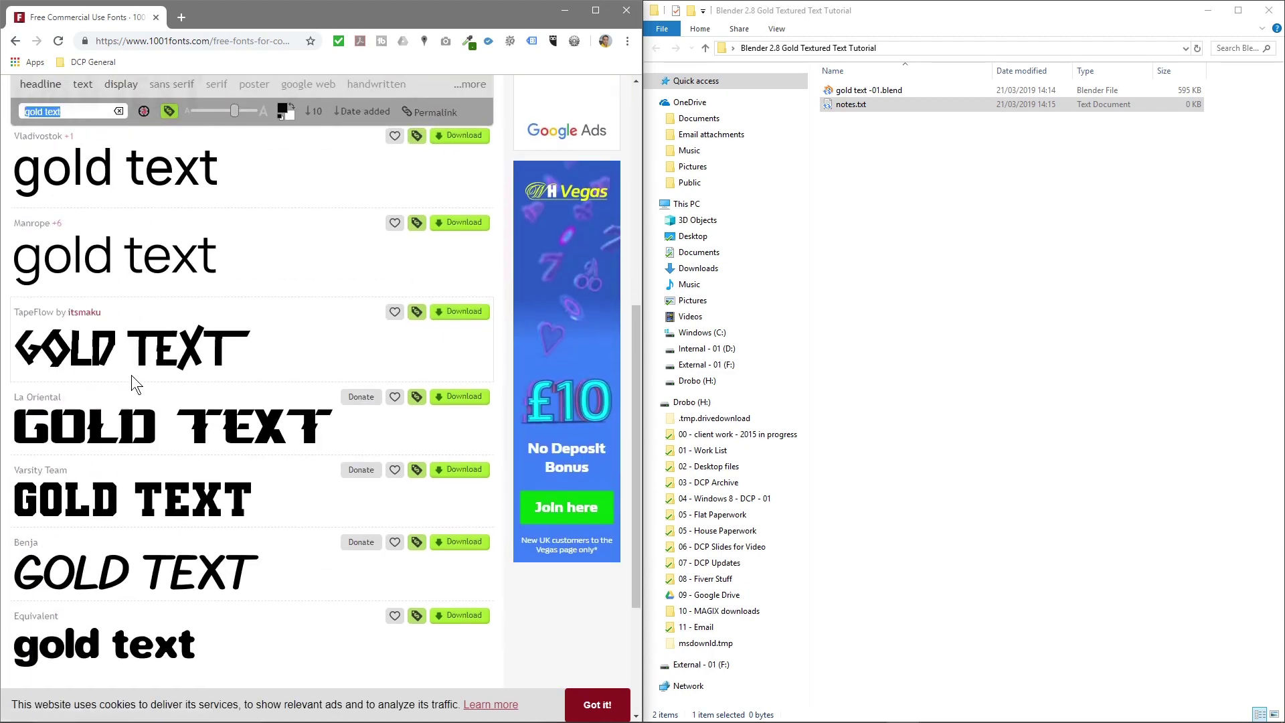
scroll(54, 378, "down", 3)
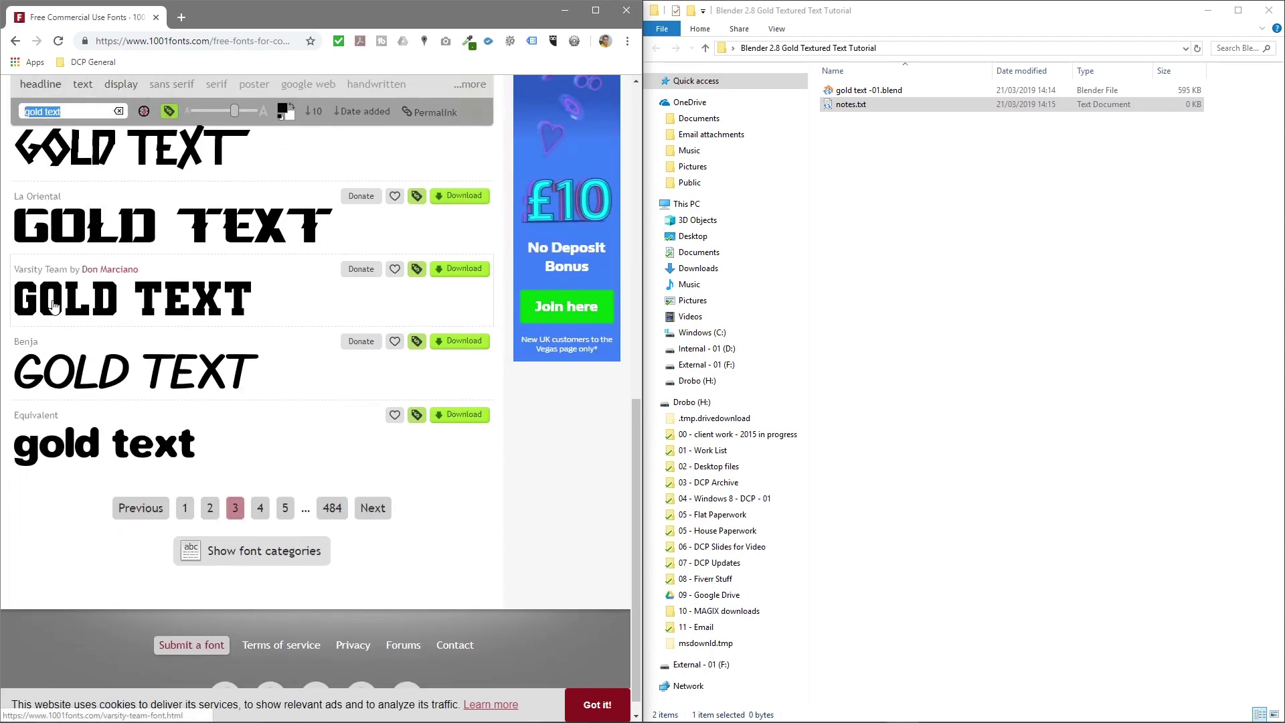
left_click(459, 268)
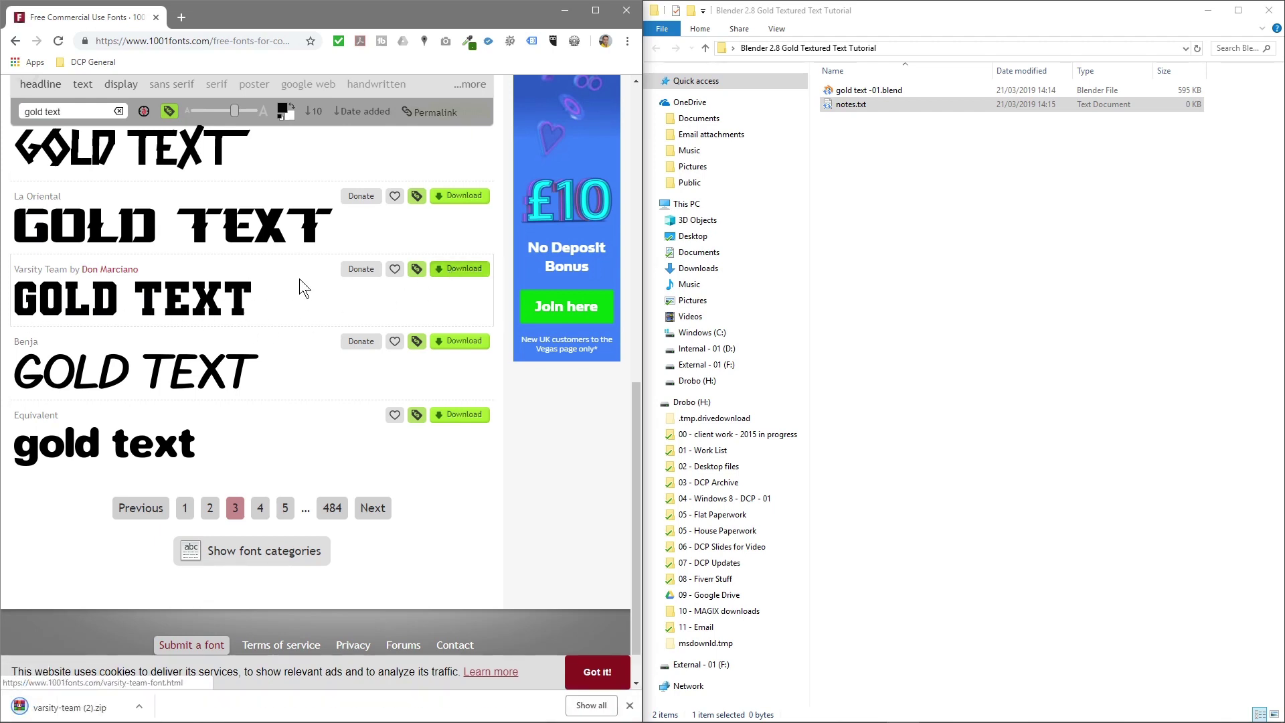
left_click(160, 294)
Copy the downloaded varsity-team (2).zip into the tutorial folder
left_click(218, 42)
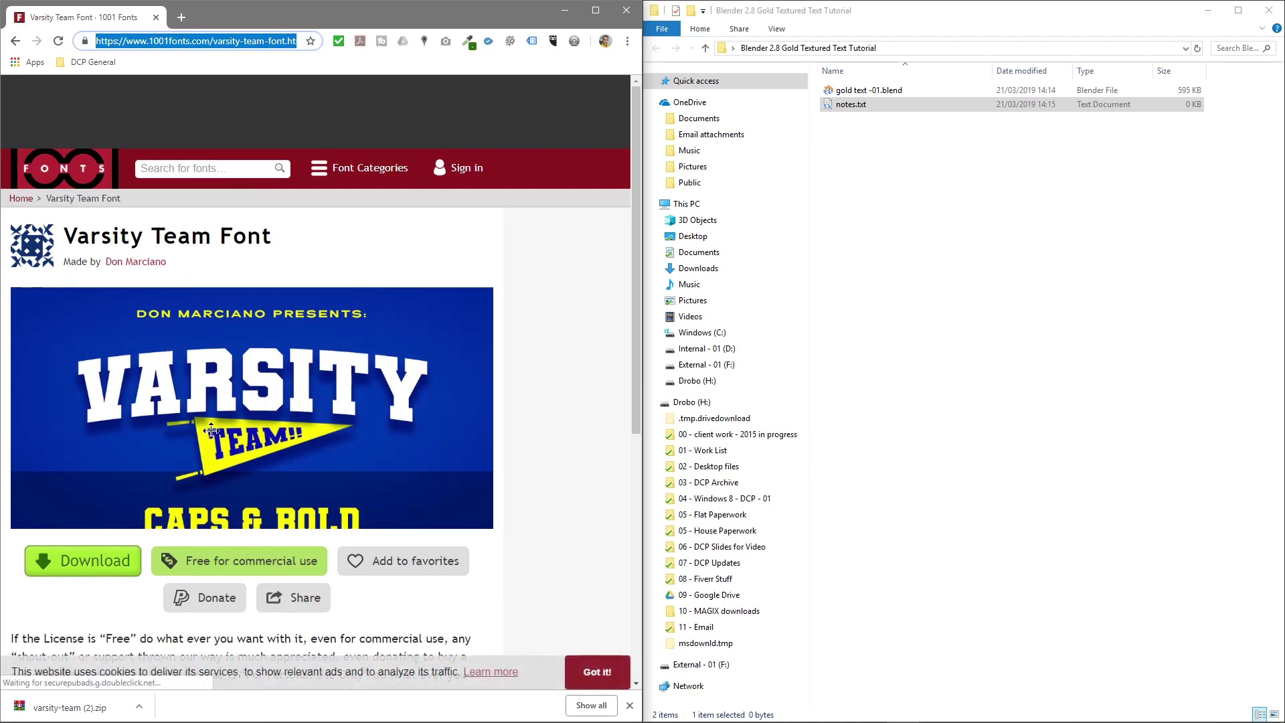
key("alt+Tab")
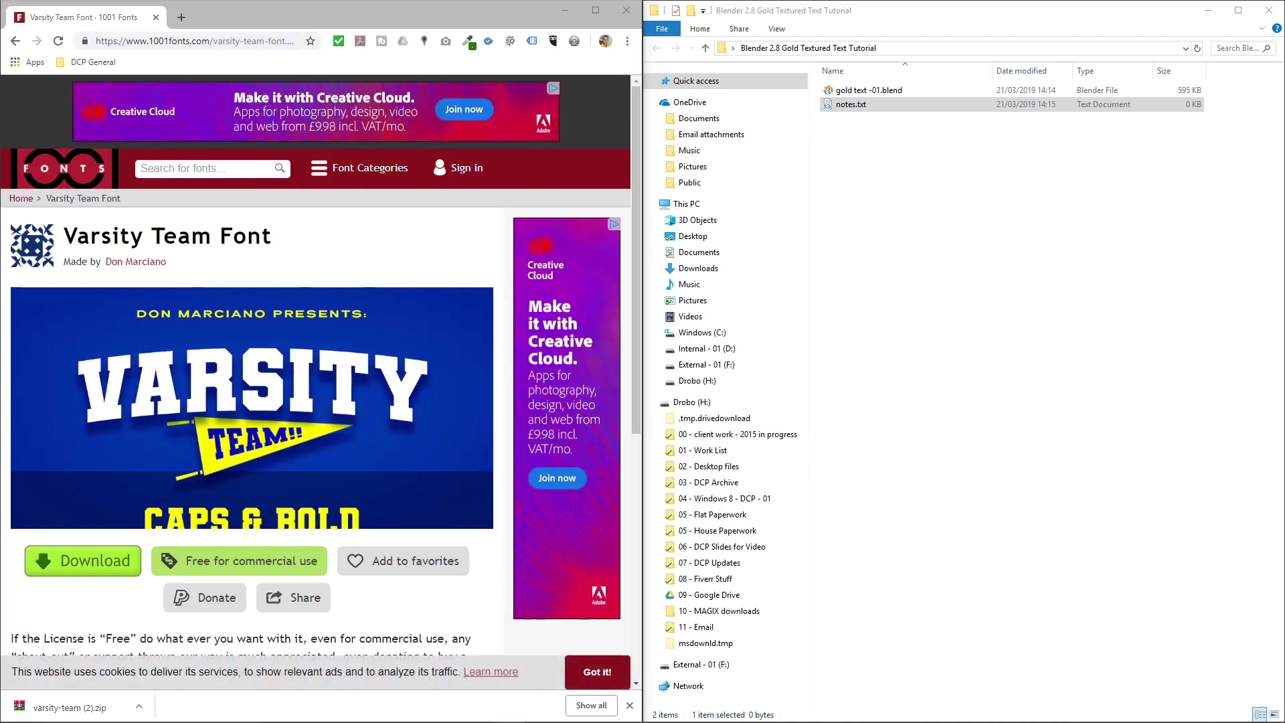
left_click(932, 364)
left_click_drag(64, 707, 963, 295)
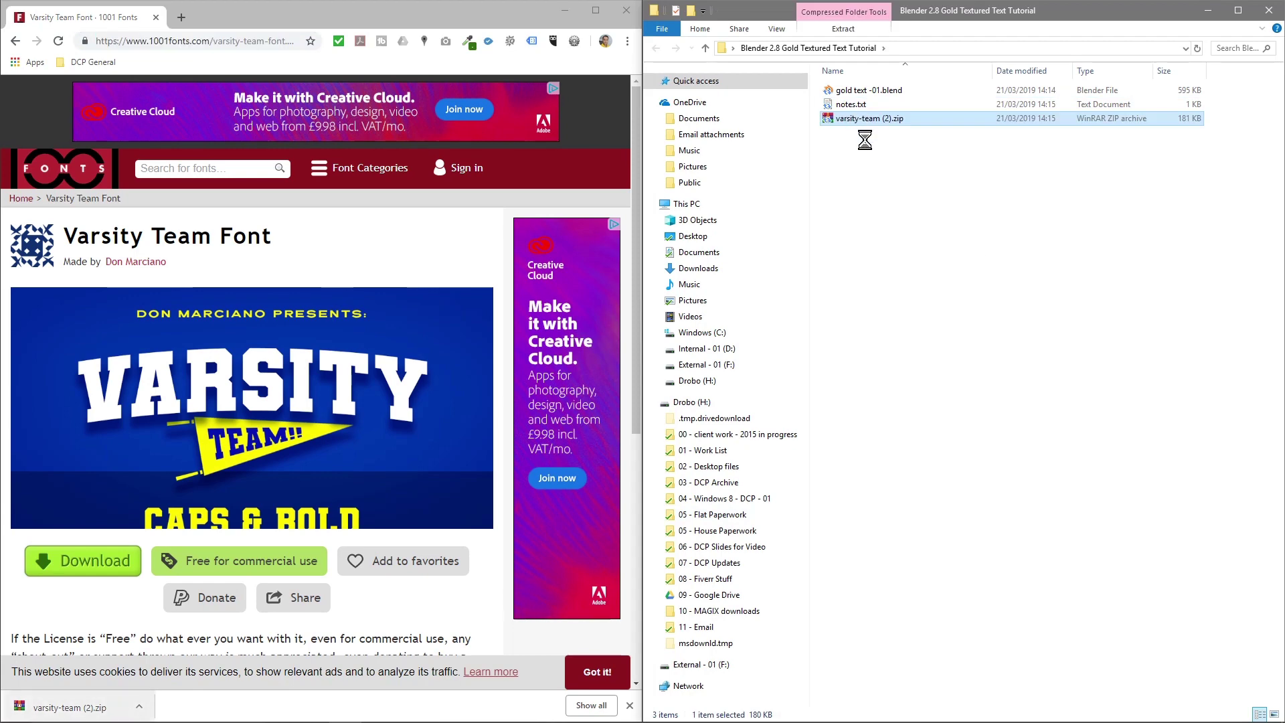
Extract the font zip to its own folder, delete the zip, and rename the folder 'font'
right_click(856, 120)
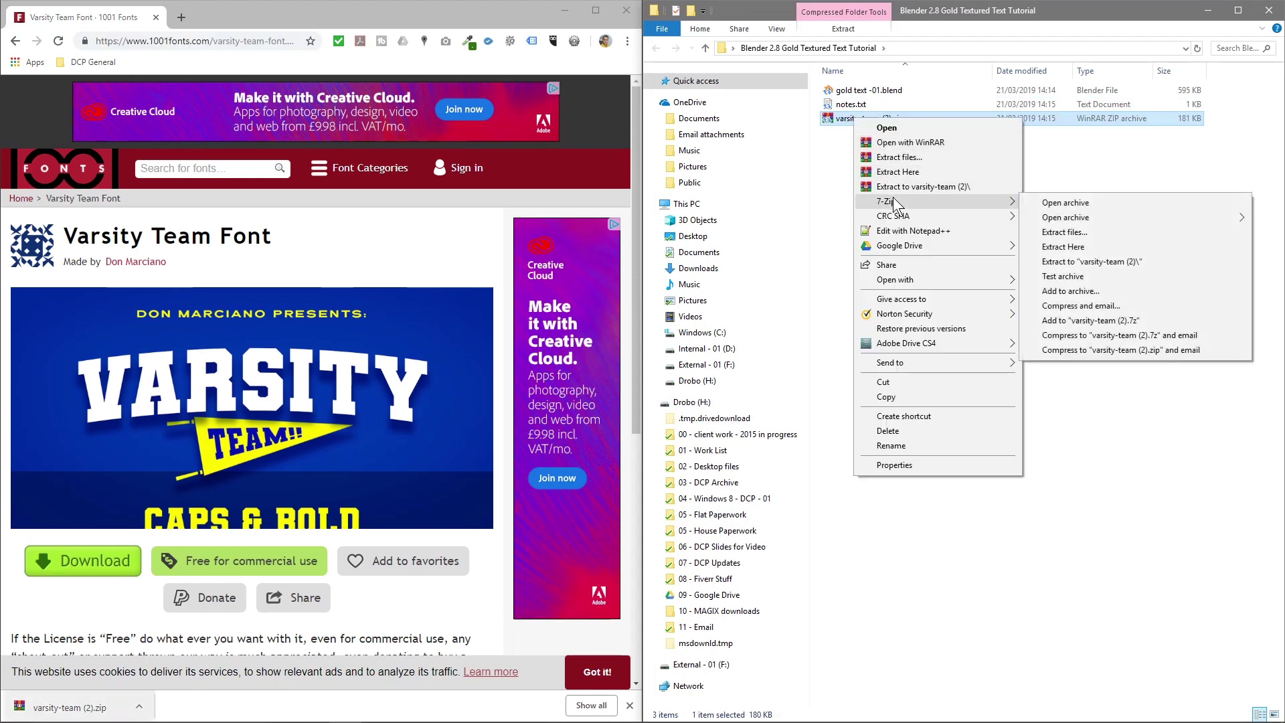
left_click(967, 187)
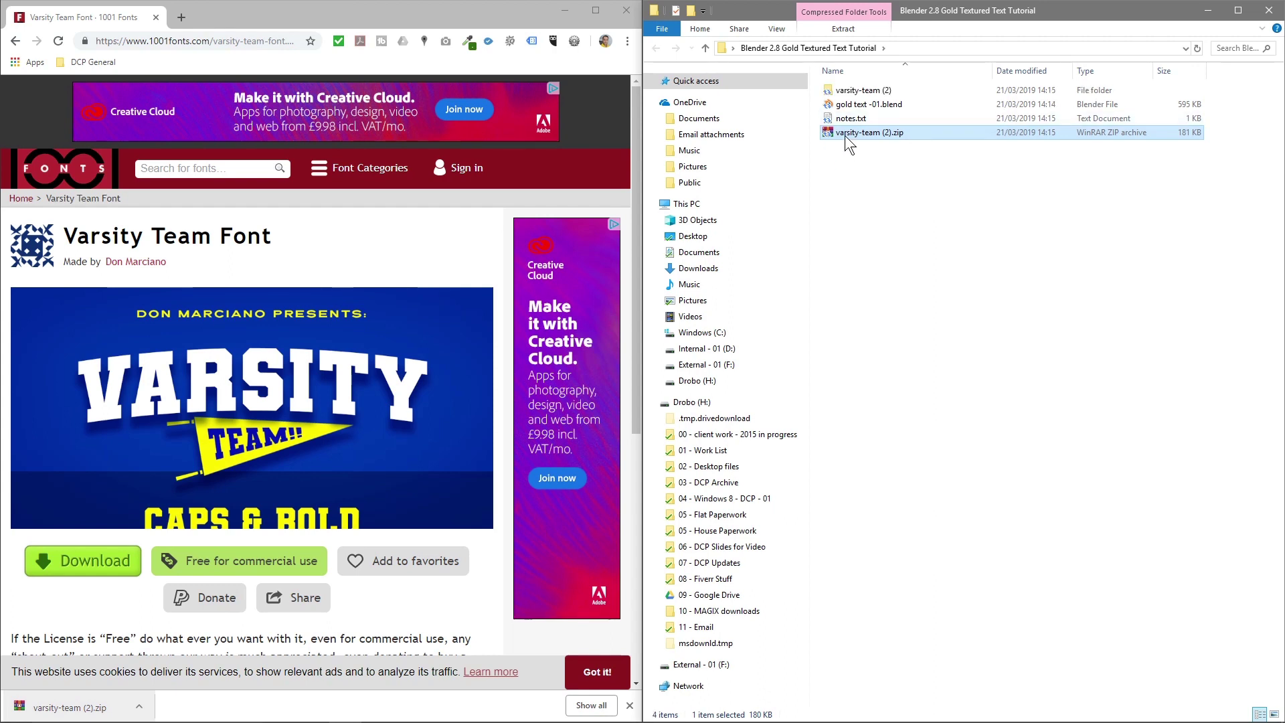
key("Delete")
left_click(860, 95)
left_click(864, 90)
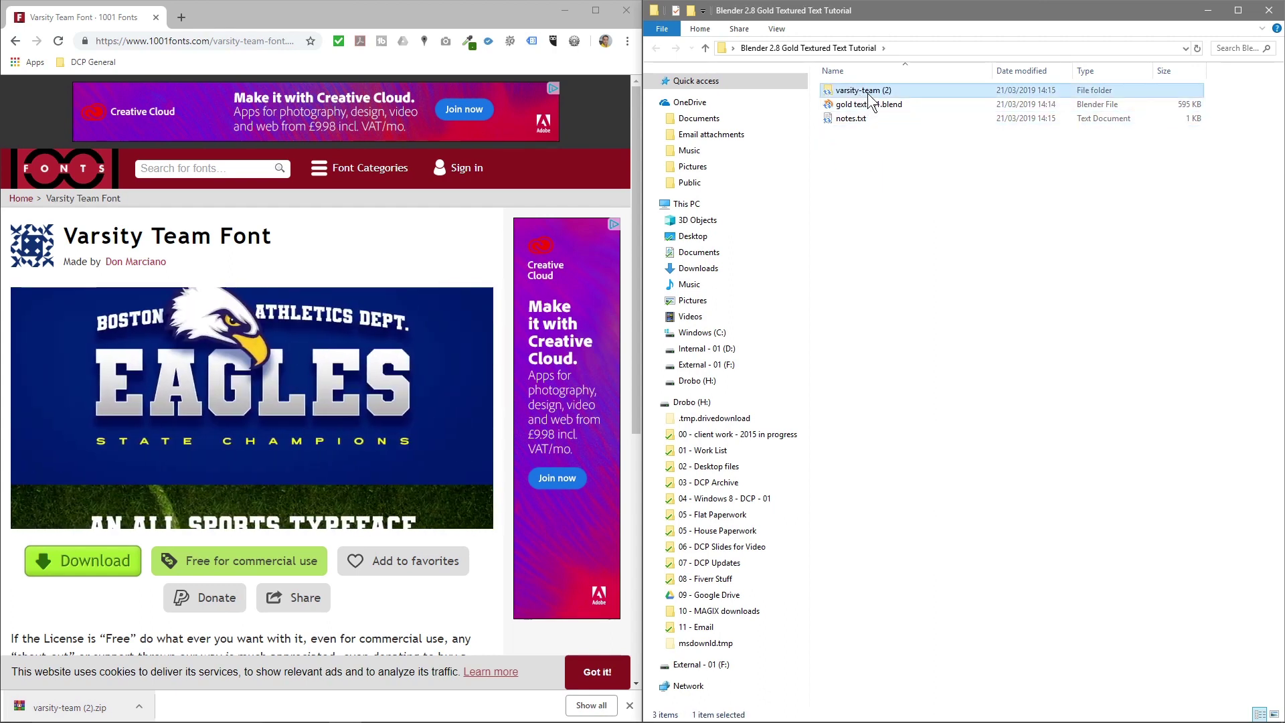
type("font")
key("Return")
Create a new empty folder named HDRI in the tutorial folder
right_click(849, 199)
mouse_move(951, 376)
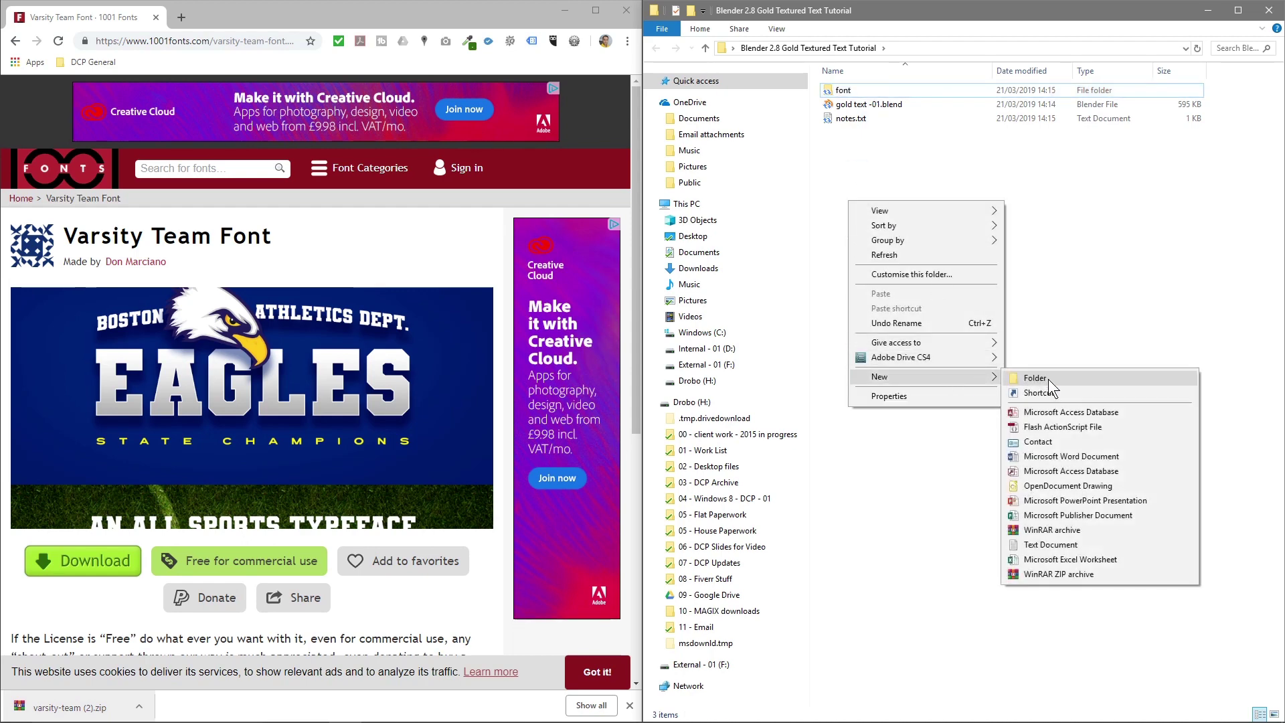
left_click(1048, 379)
type("HDRI")
key("Return")
Load the freepbr.com site in Chrome
left_click(224, 41)
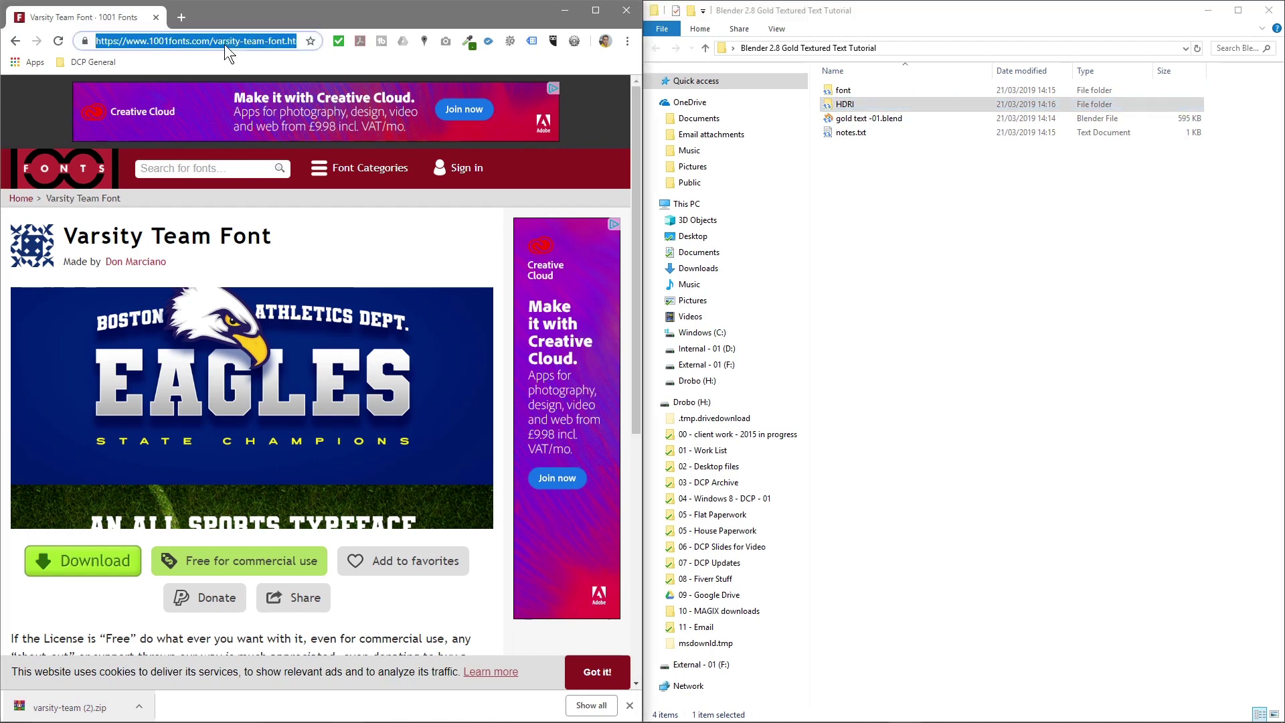
type("freepbr")
key("Return")
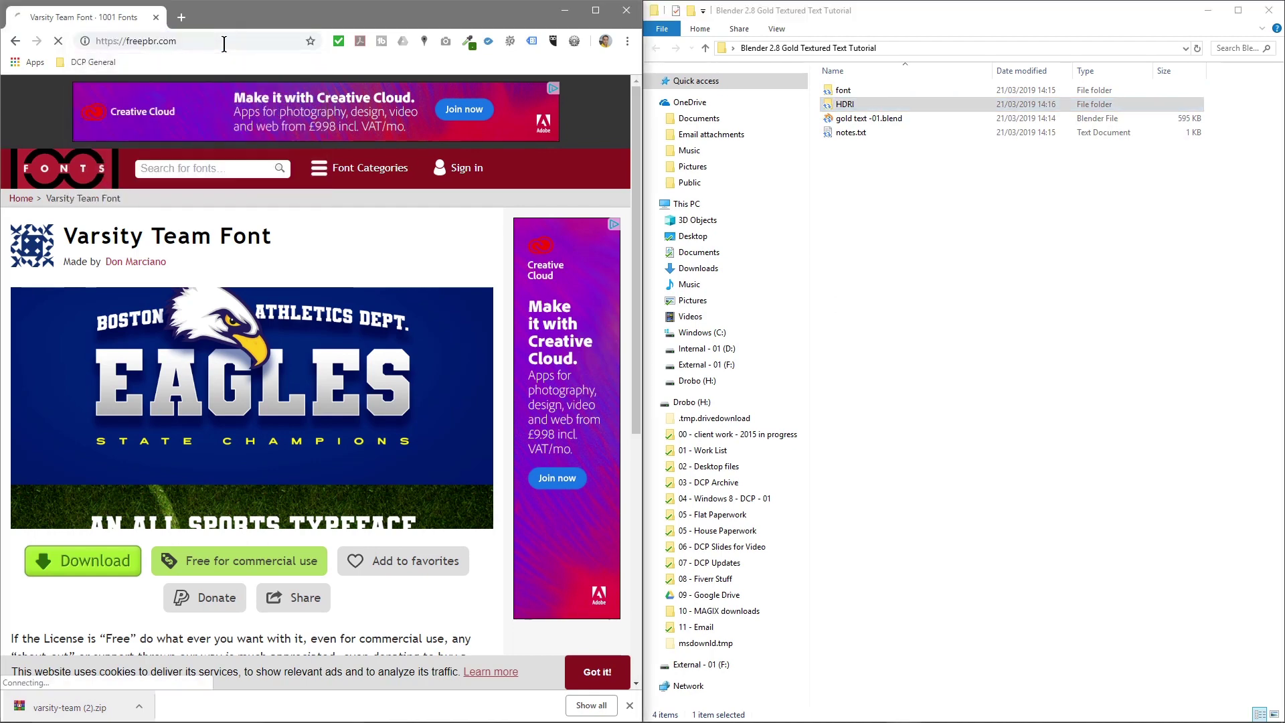
Navigate Chrome to hdrihaven.com using the 'hdri' address suggestion
left_click(214, 40)
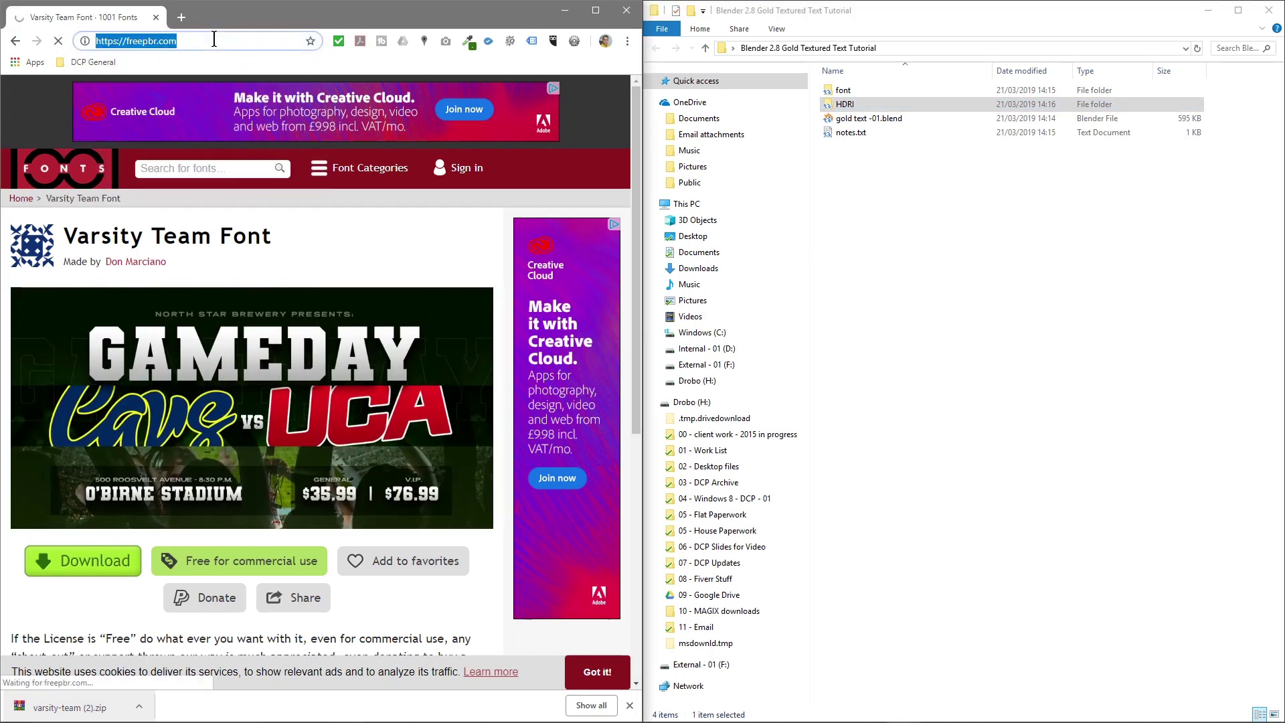
type("fre")
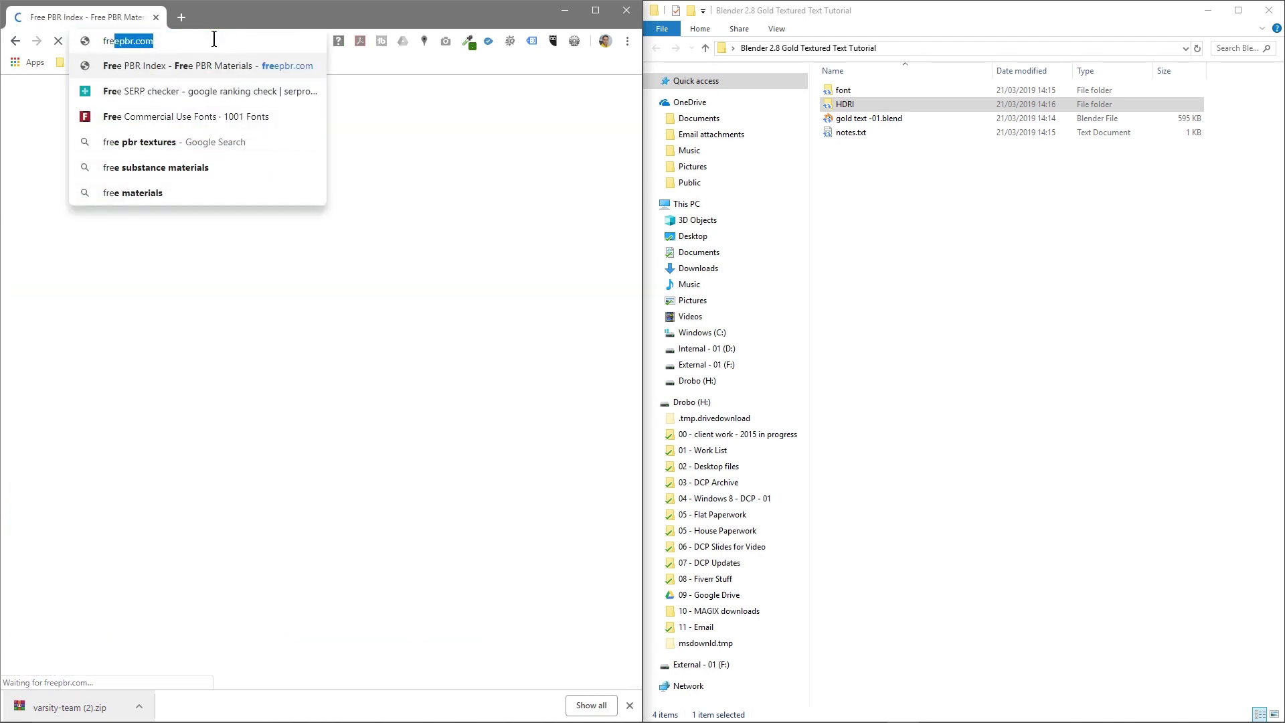
type("ahdri")
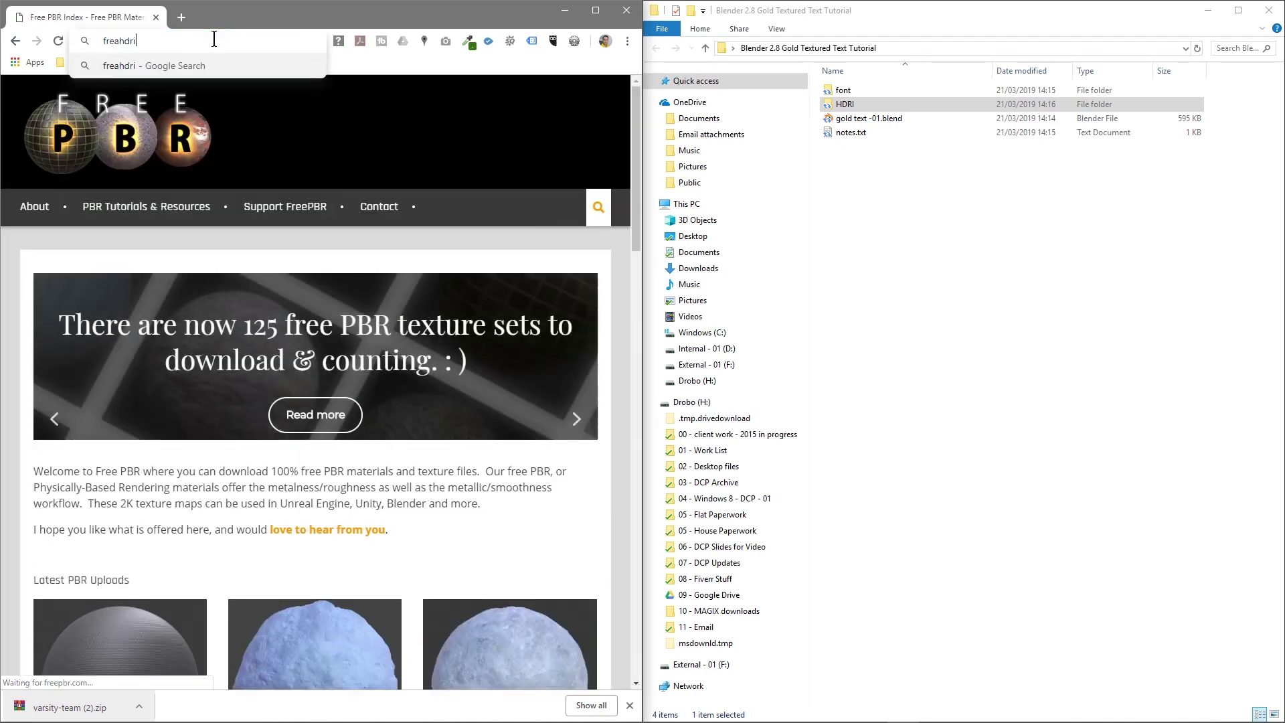
key("BackSpace")
key("BackSpace")
key("BackSpace")
key("BackSpace")
key("BackSpace")
key("BackSpace")
key("BackSpace")
type("hdri")
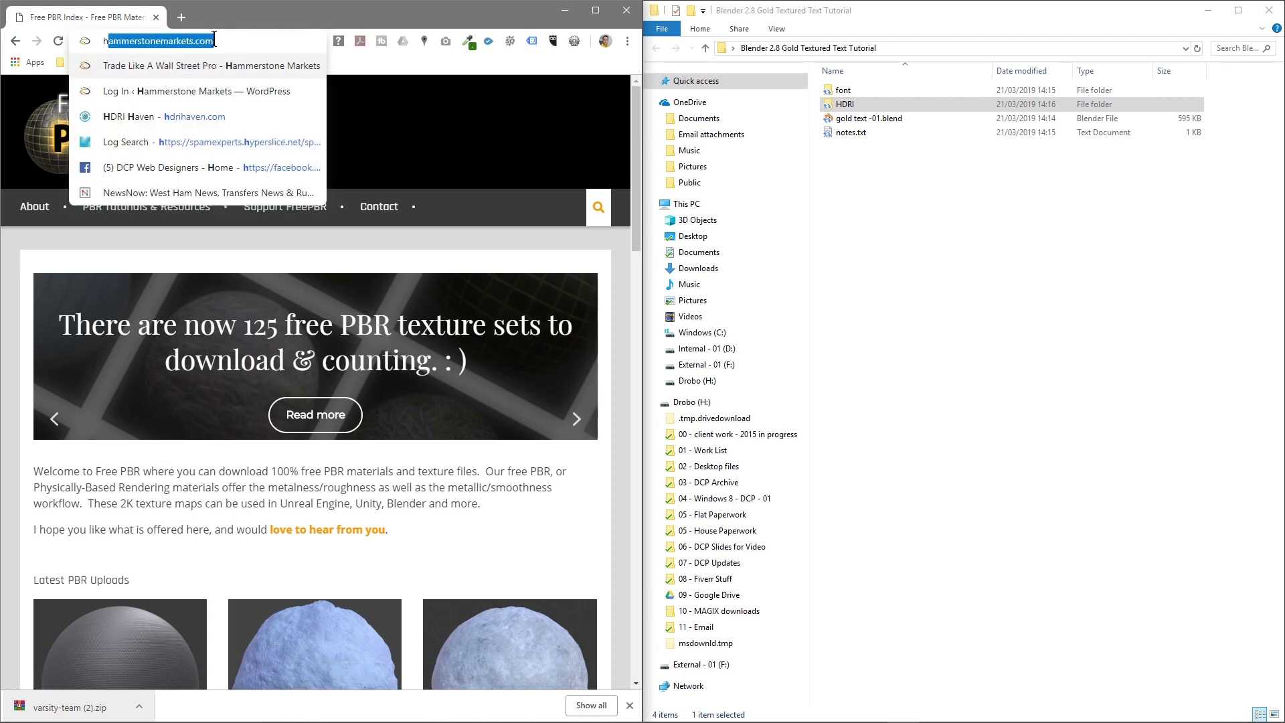
key("Return")
scroll(375, 530, "down", 7)
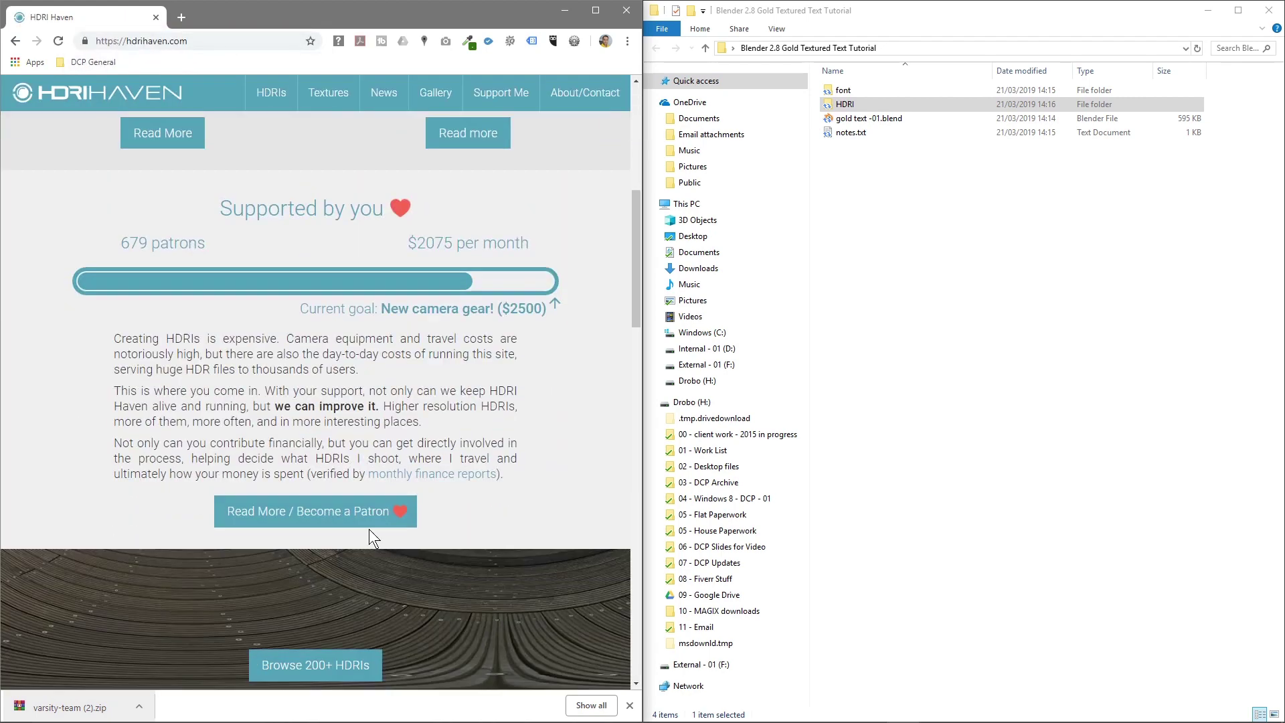
Browse the HDRI collection and open the Night category
left_click(314, 666)
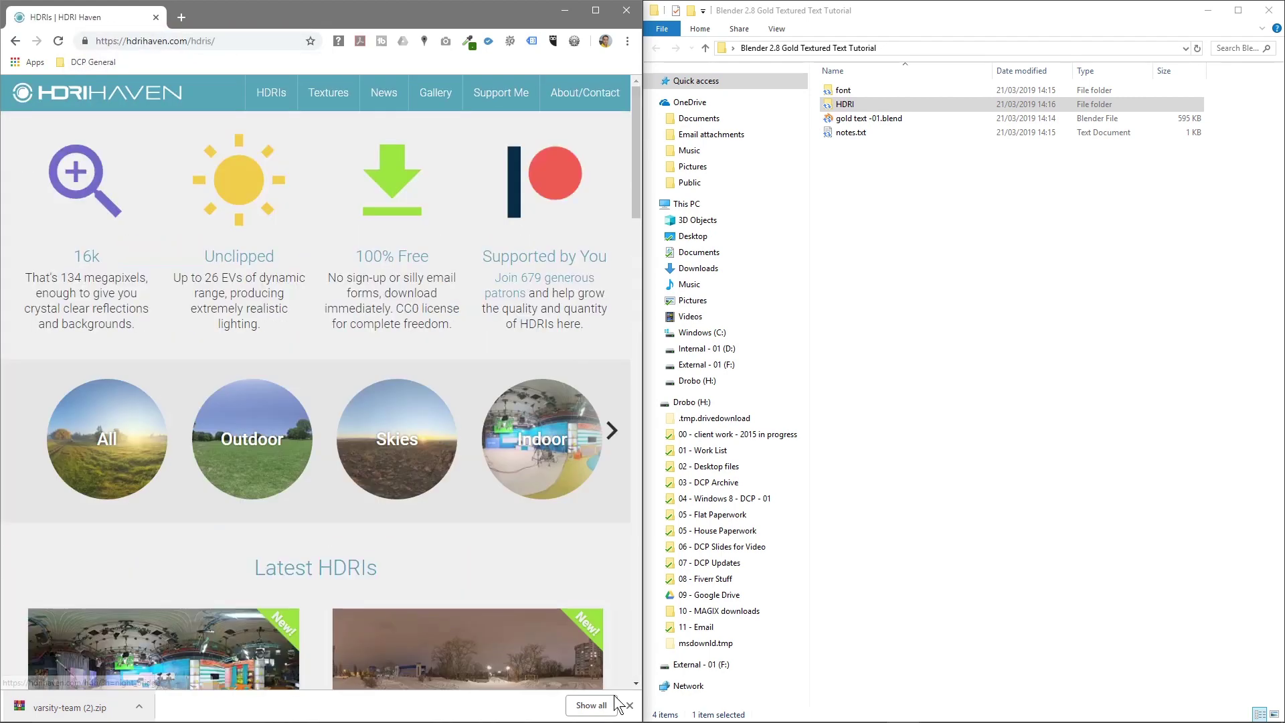
left_click(629, 705)
left_click(612, 438)
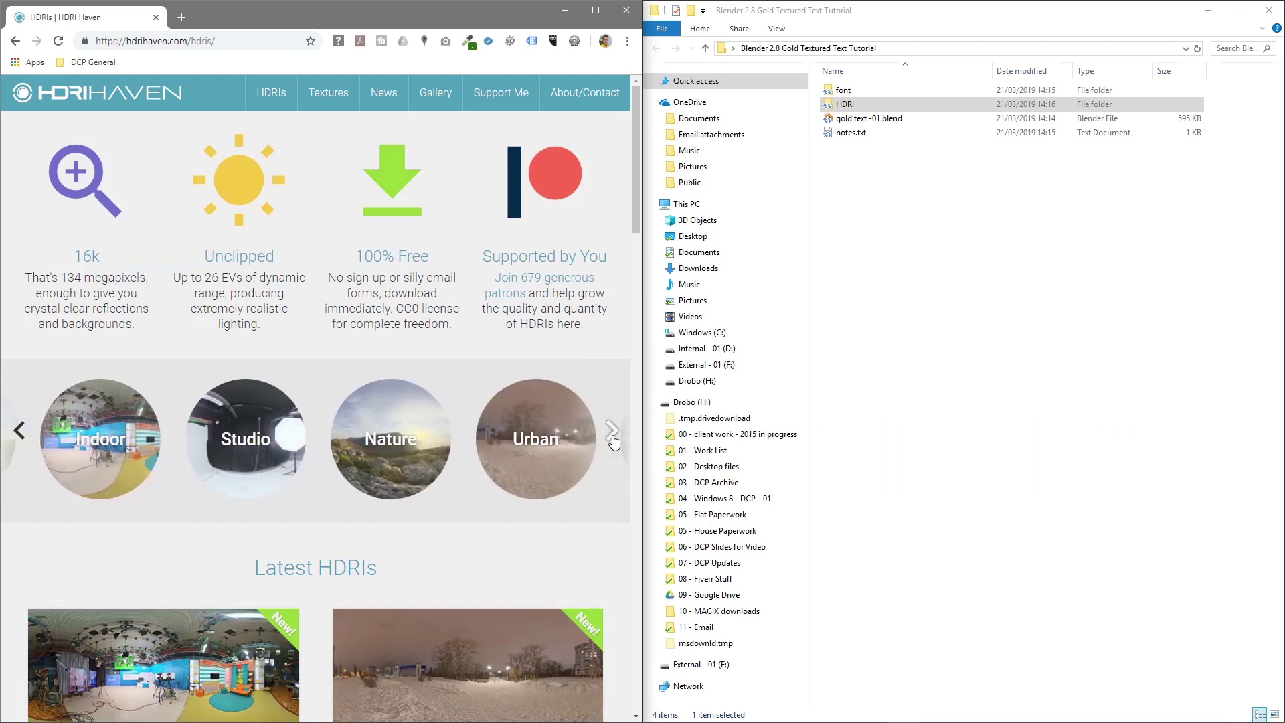
left_click(611, 430)
left_click(612, 430)
left_click(103, 441)
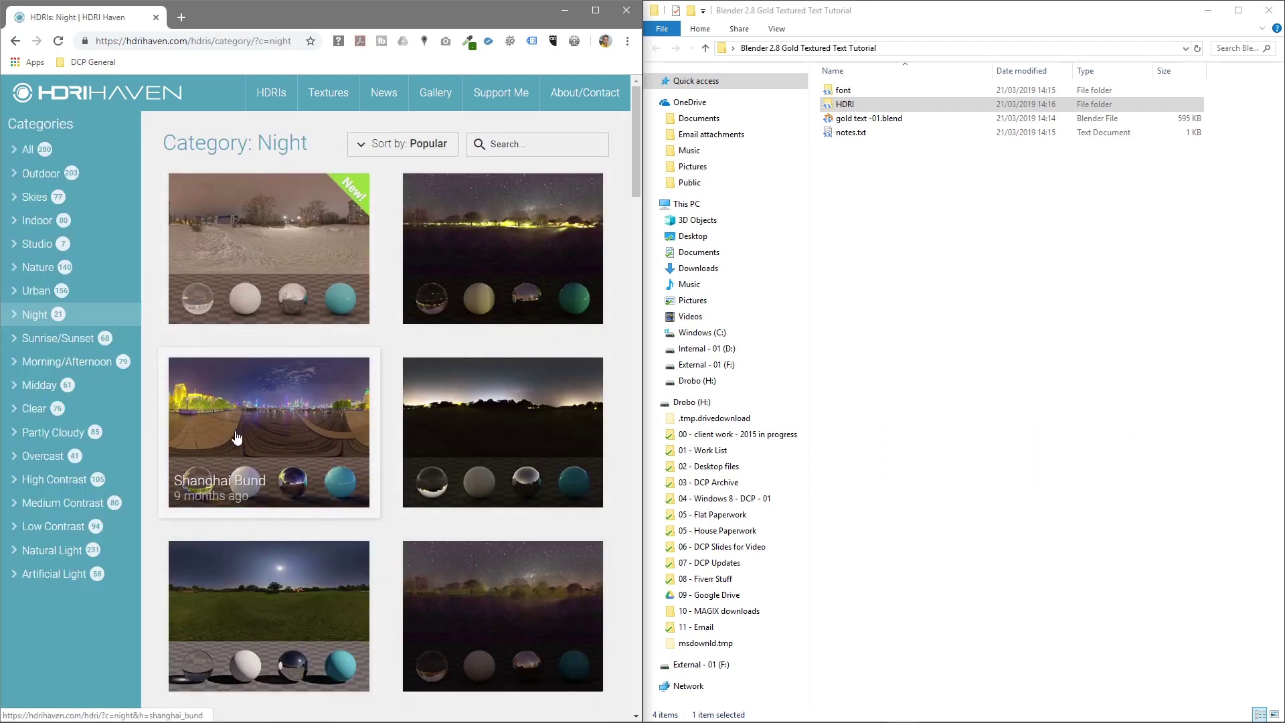
Download the 8k Shanghai Bund HDR and return to the Night category grid
left_click(257, 428)
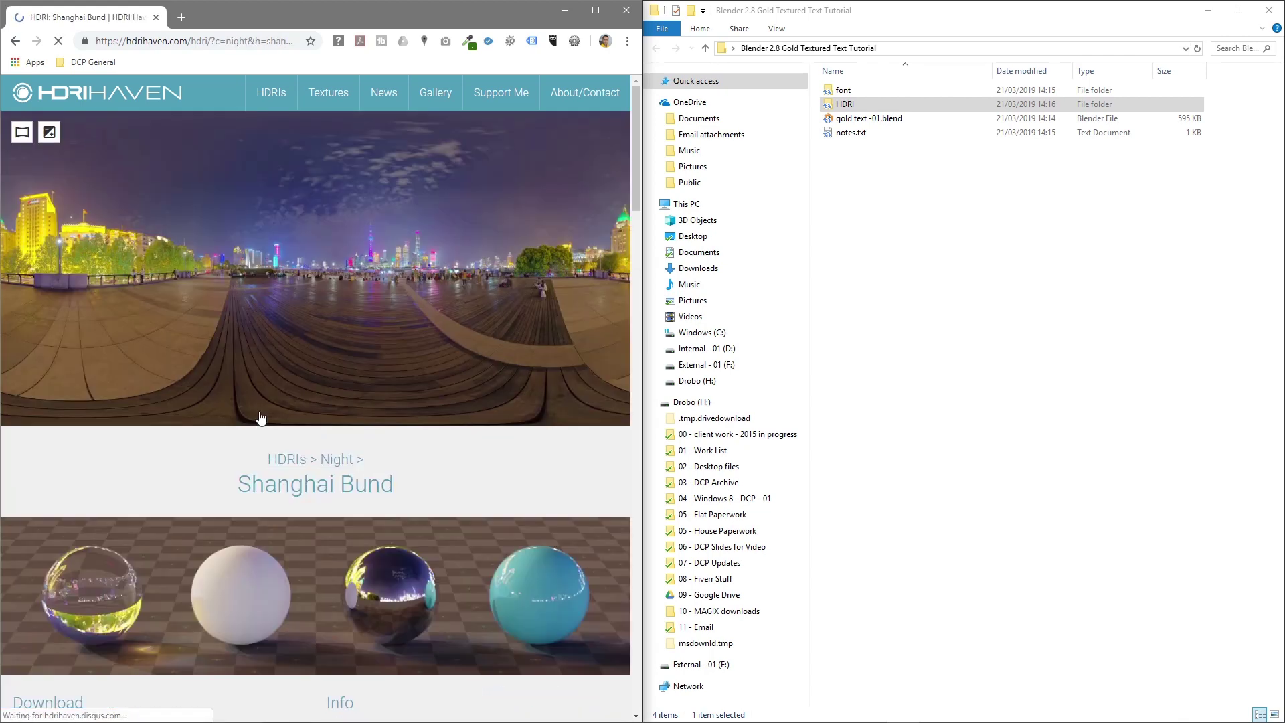
left_click(214, 41)
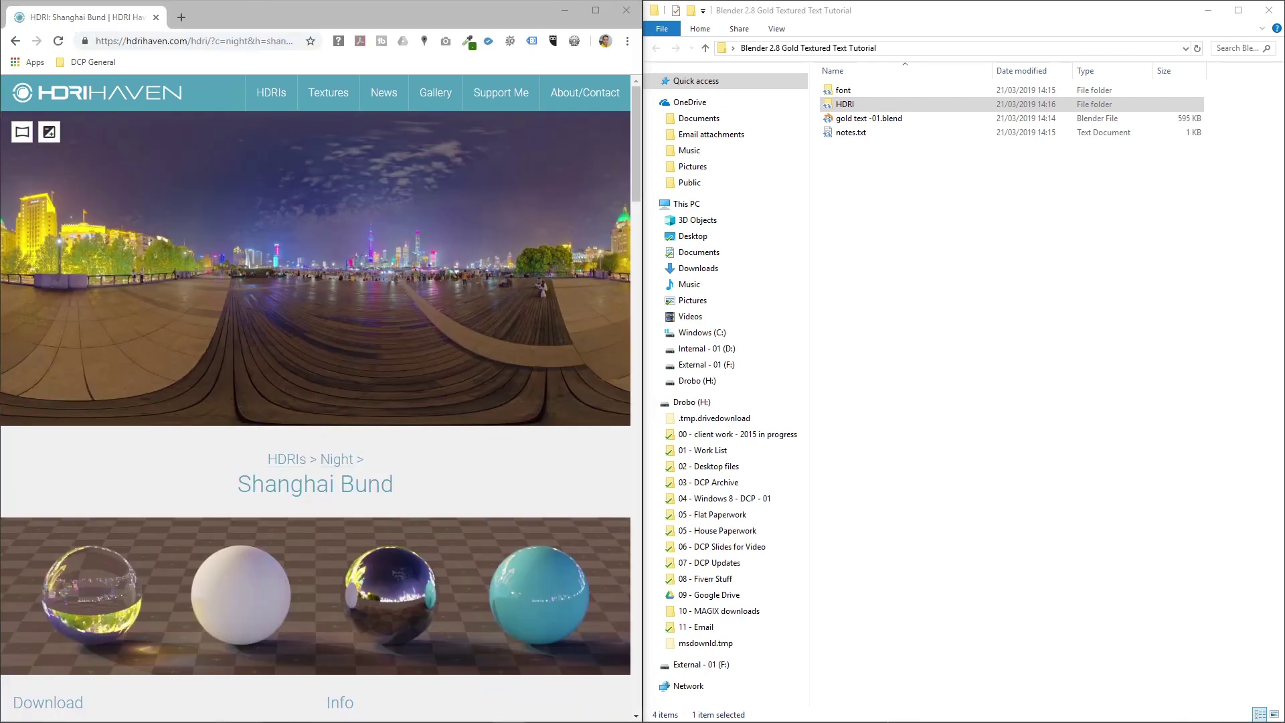
scroll(151, 438, "down", 8)
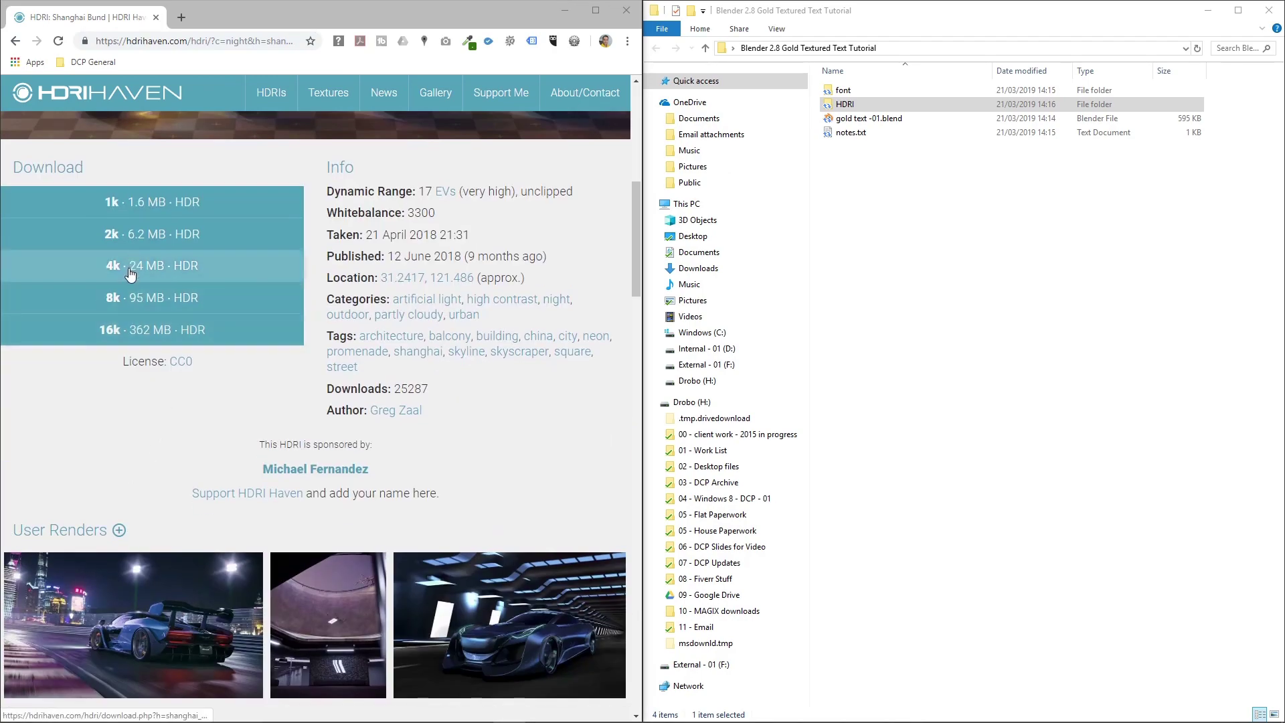
left_click(133, 300)
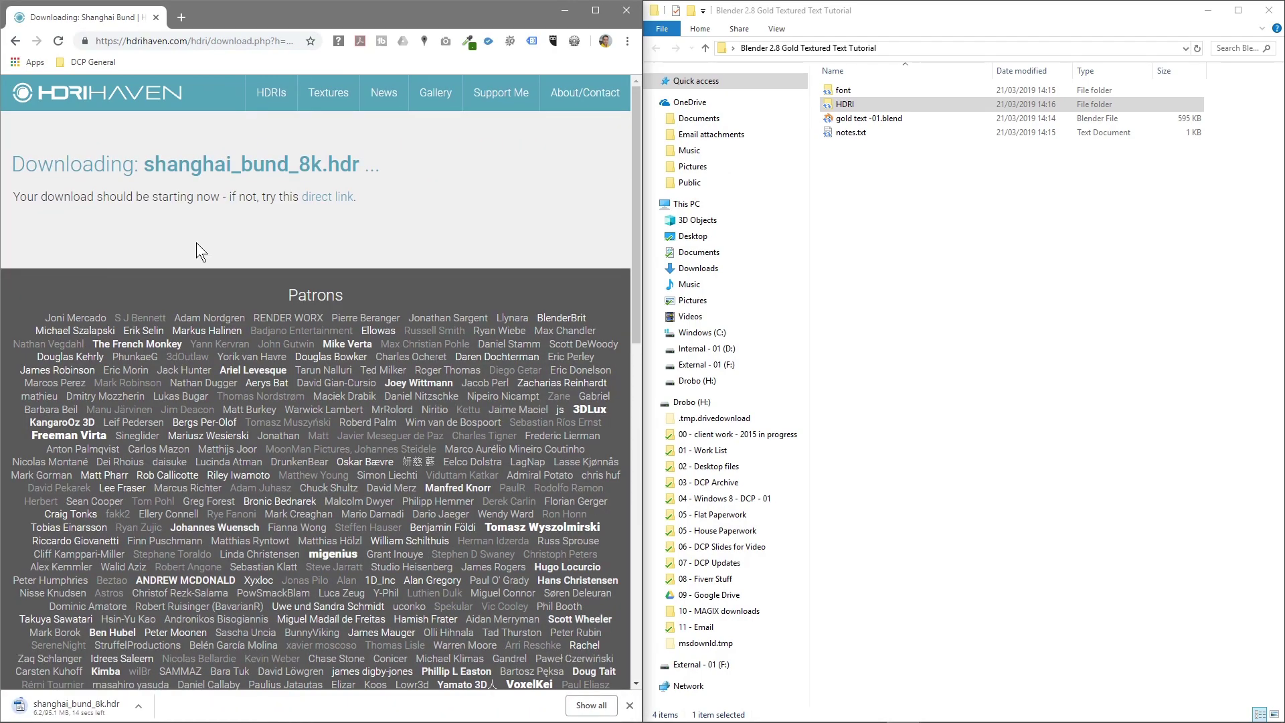
left_click(20, 46)
left_click(20, 46)
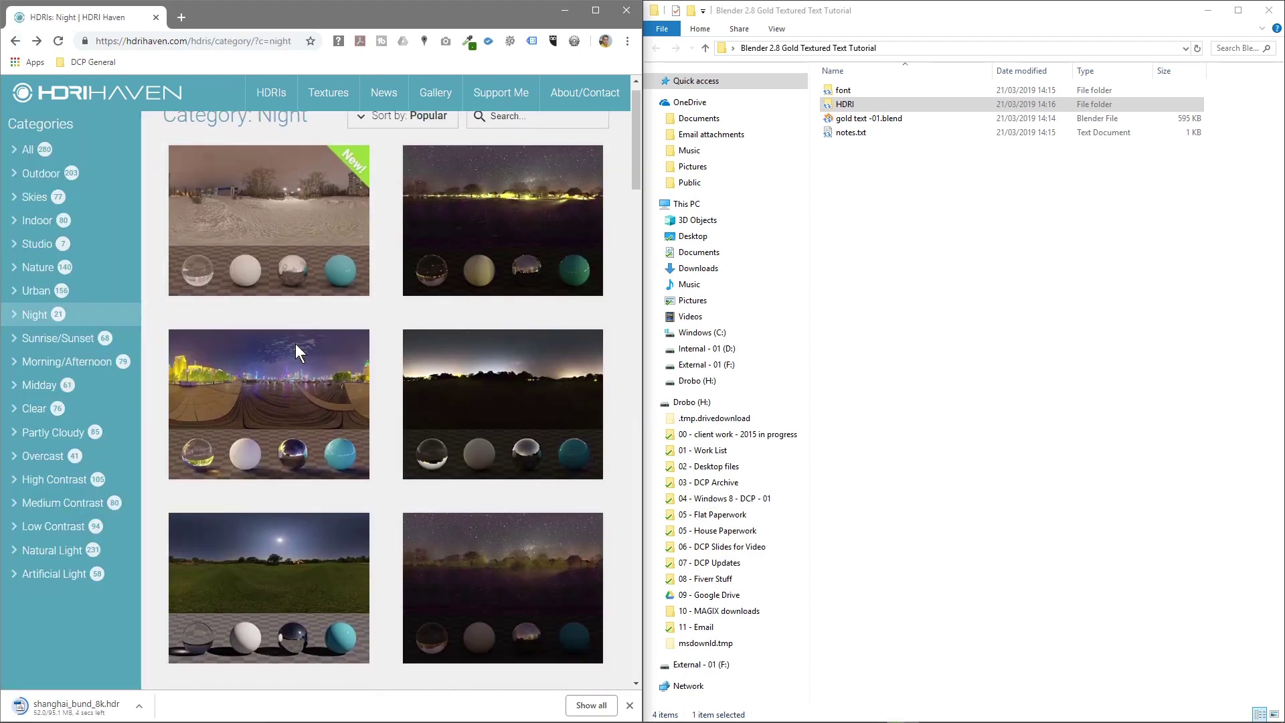
Browse the Overcast and Low Contrast categories to the Satara Night (No Lamps) page
scroll(295, 343, "down", 8)
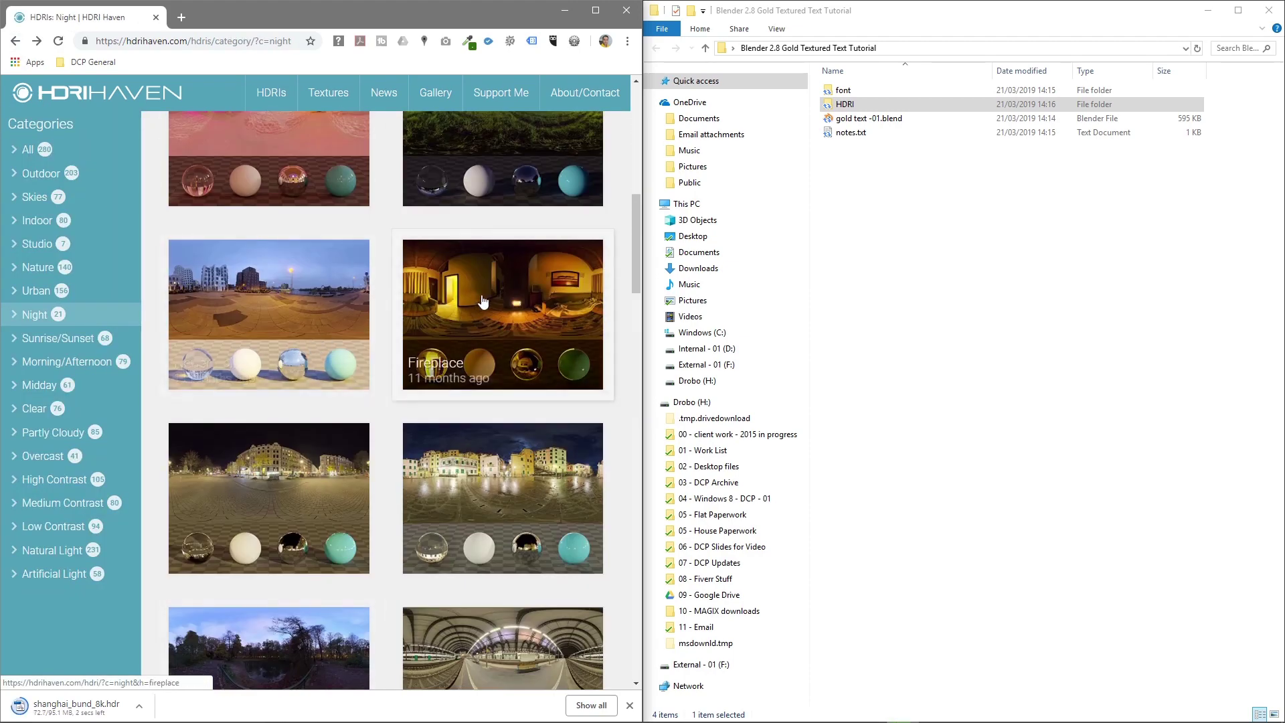
scroll(483, 302, "up", 4)
left_click(40, 462)
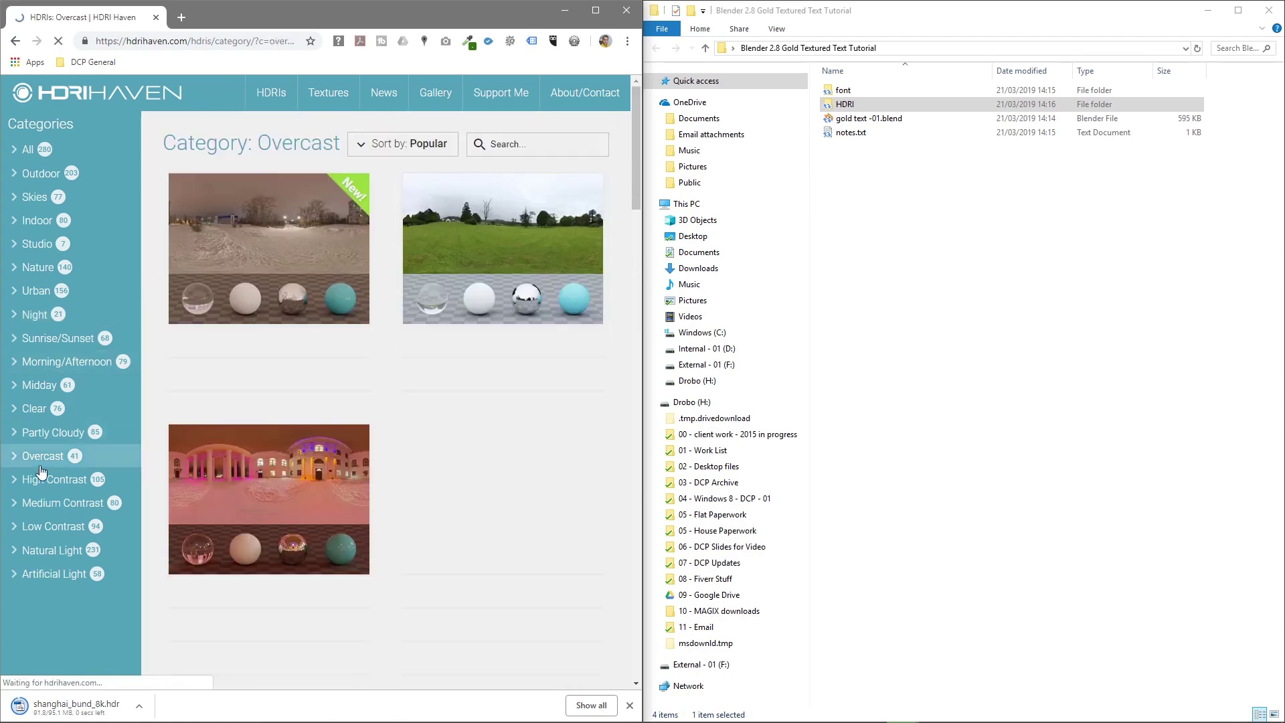
scroll(146, 425, "down", 3)
left_click(60, 524)
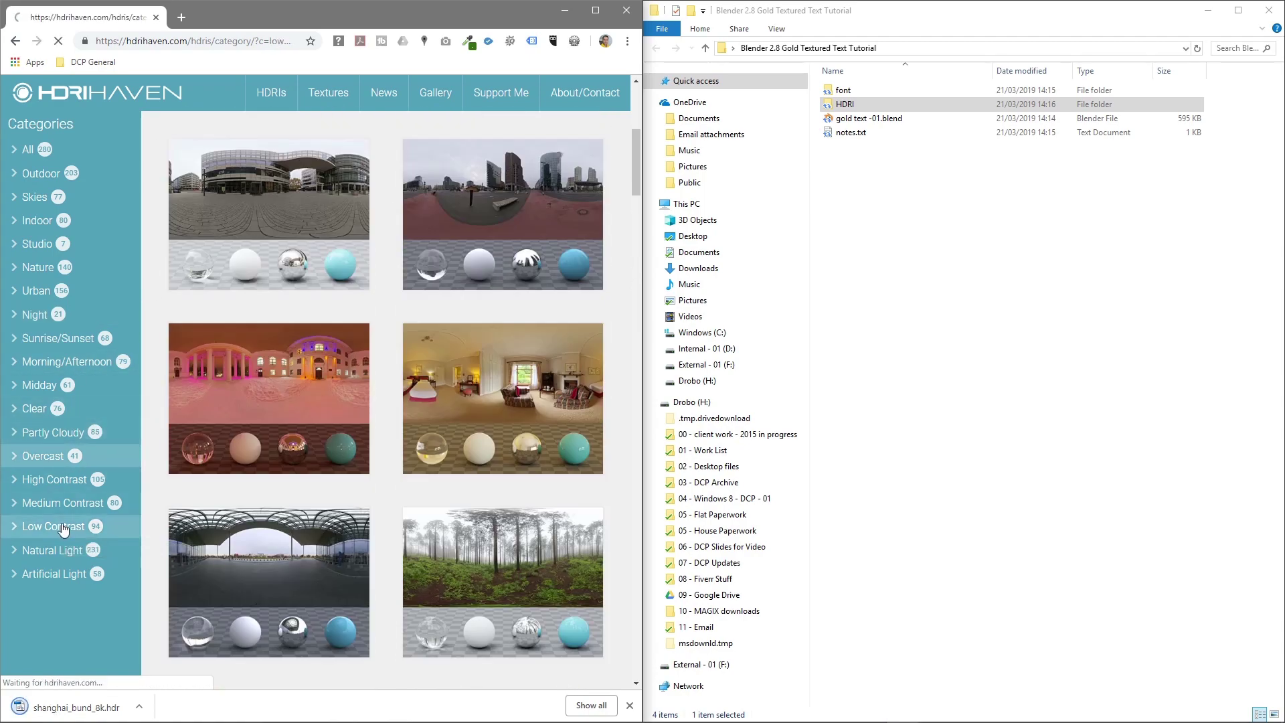
scroll(288, 468, "down", 5)
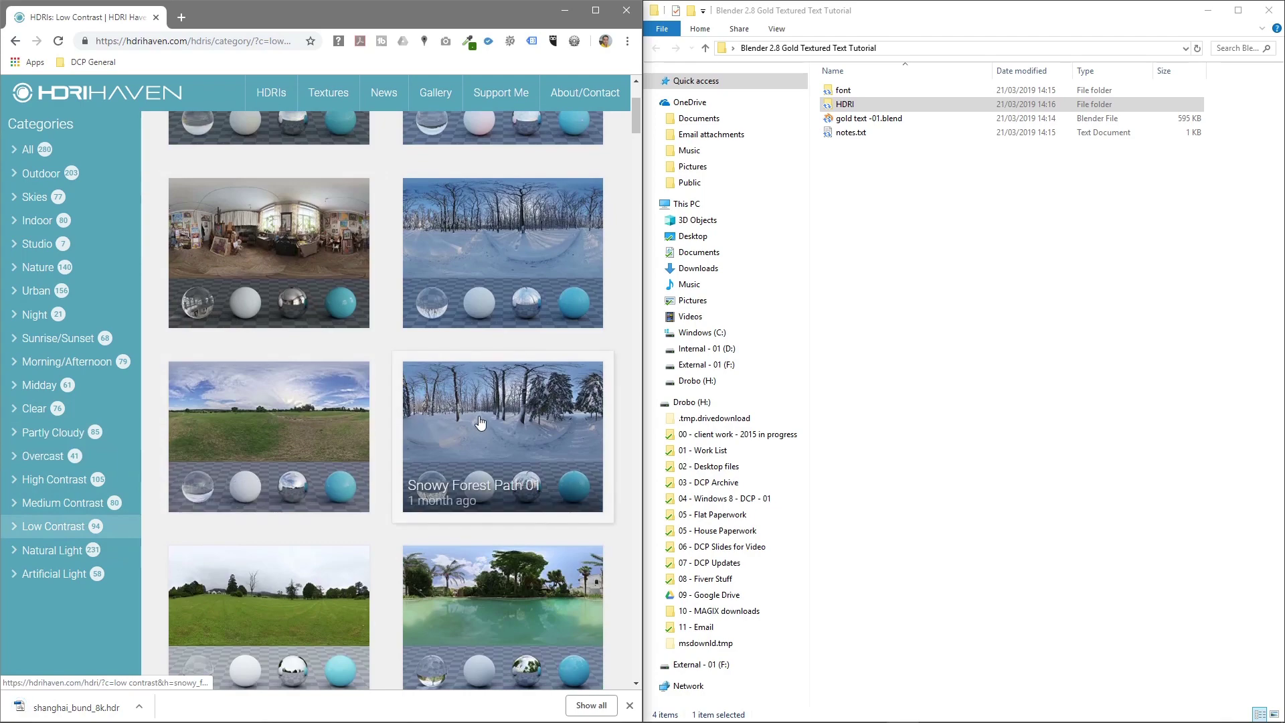
scroll(480, 422, "down", 5)
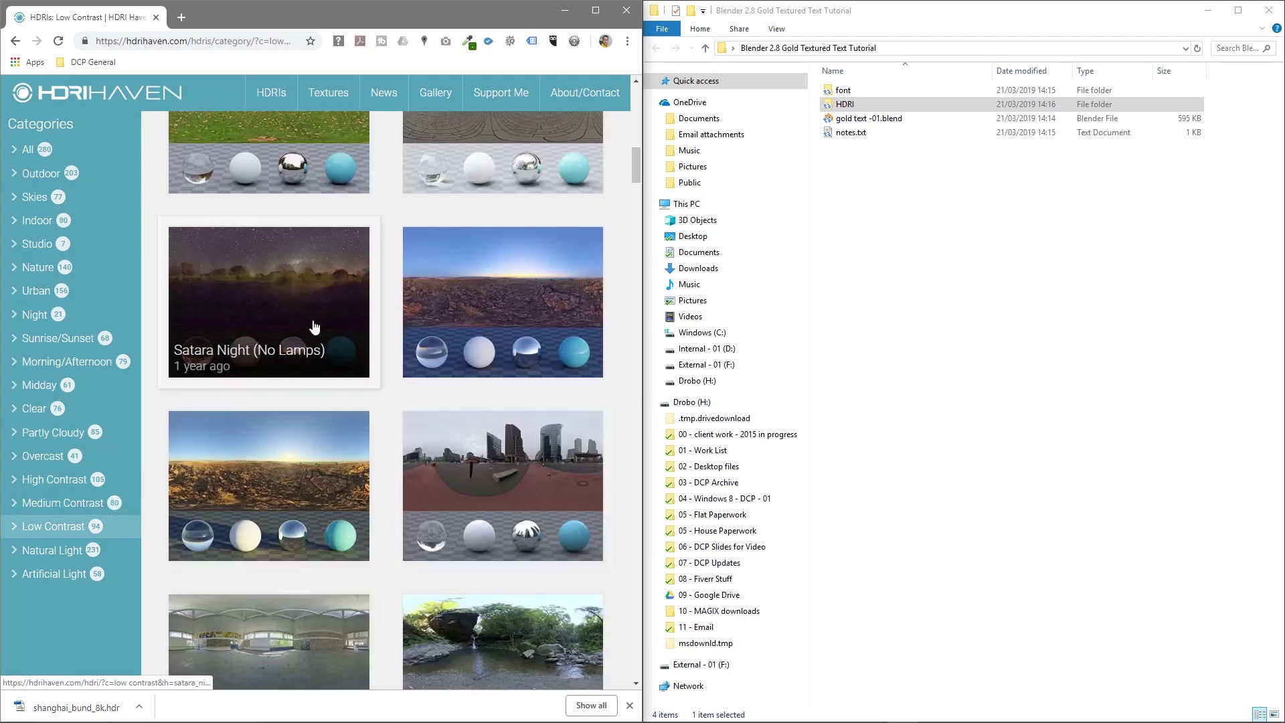
left_click(279, 319)
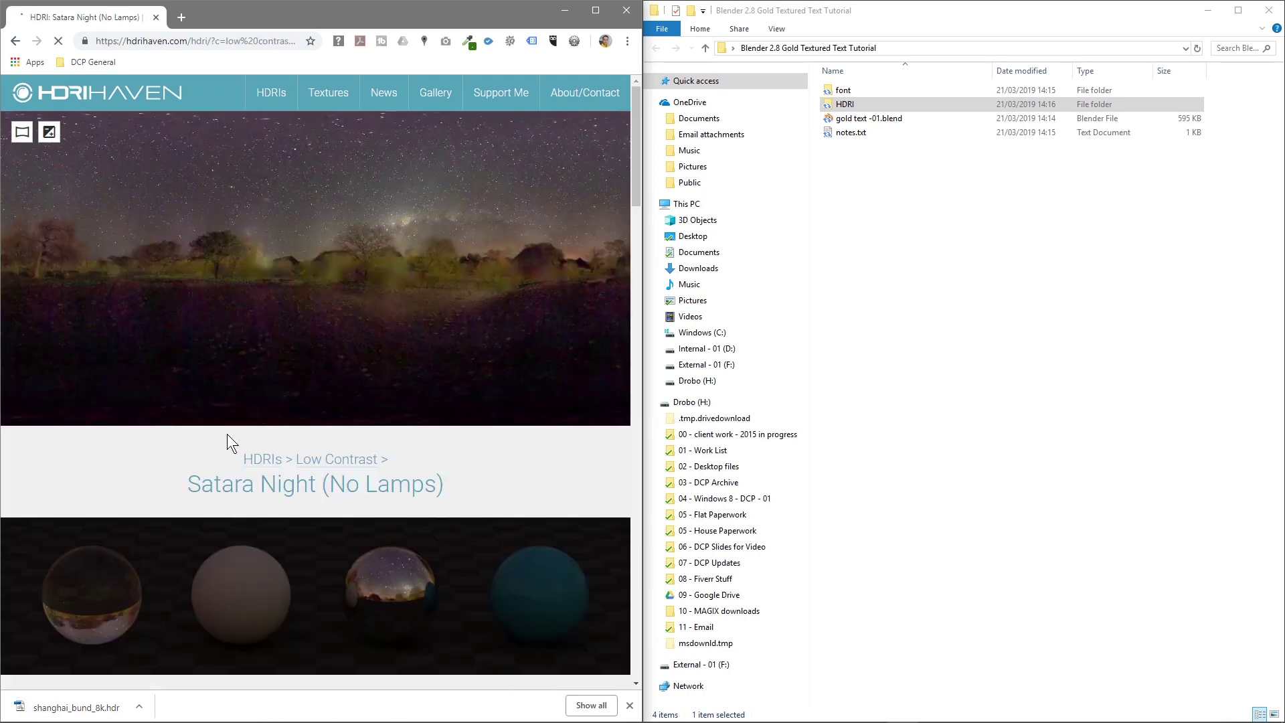
Open the Satara Night HDRI and download its 8k HDR file
scroll(227, 434, "down", 10)
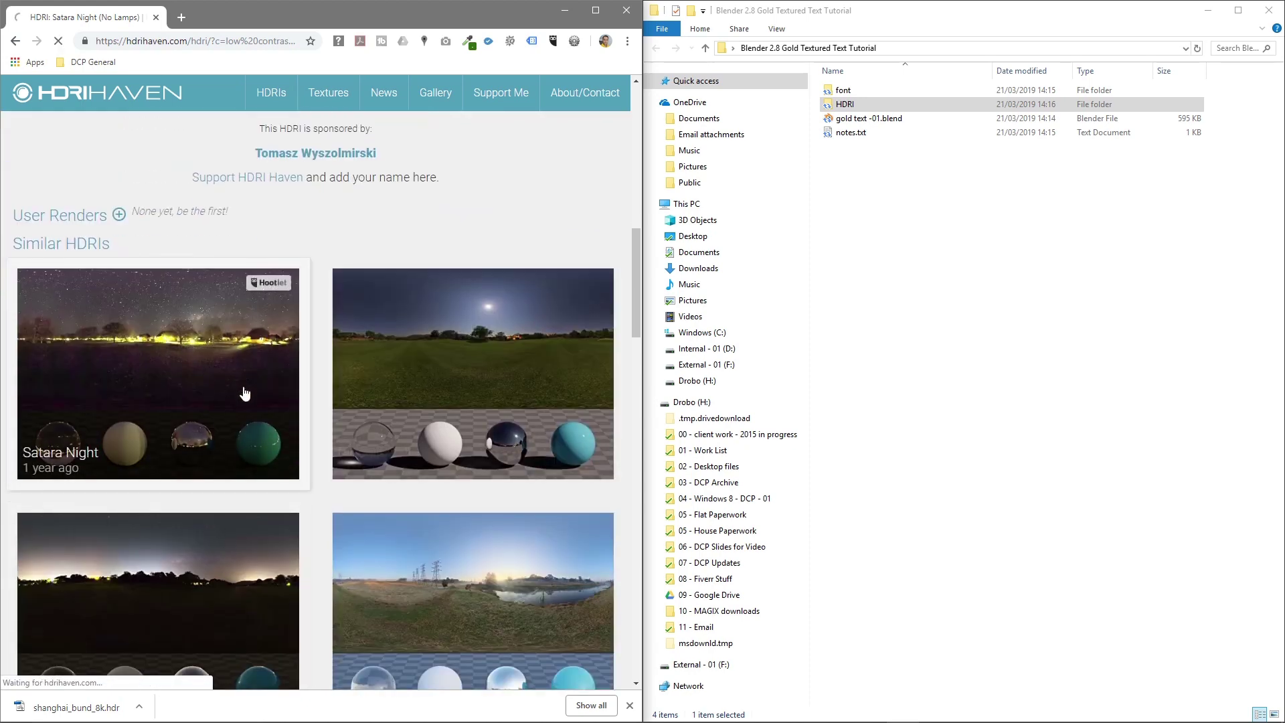
left_click(186, 346)
left_click(242, 42)
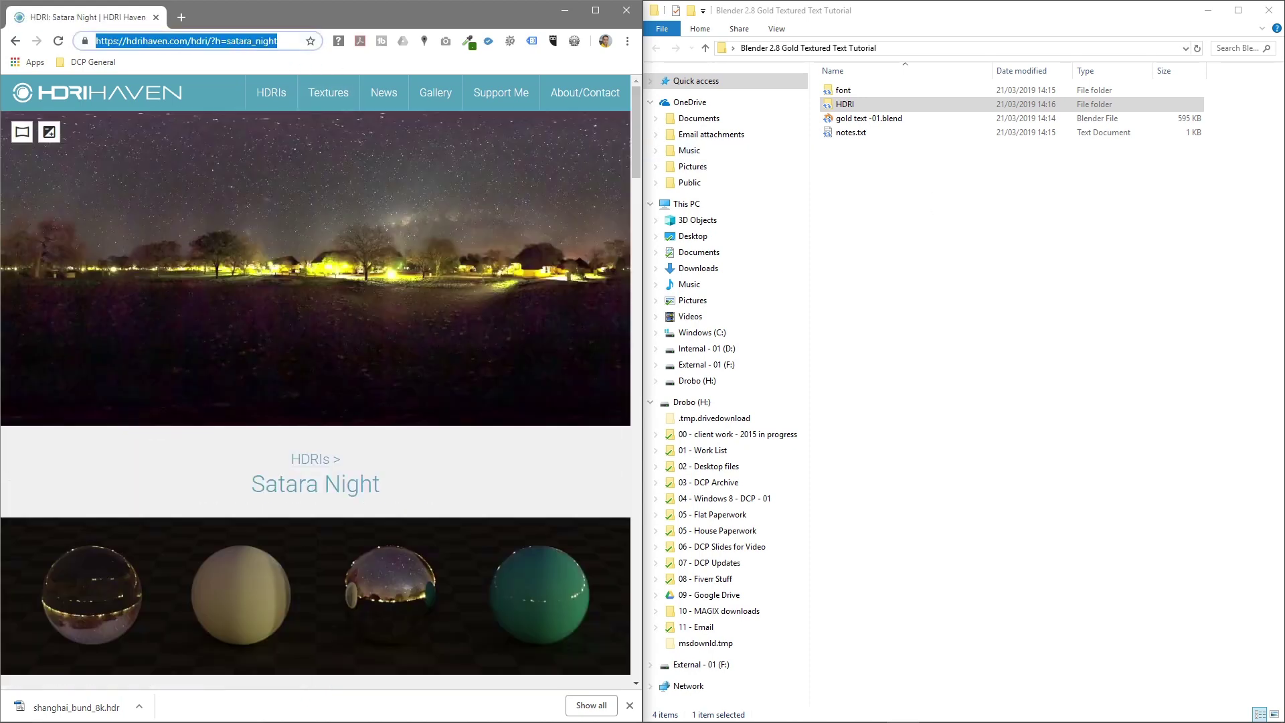
key("alt+Tab")
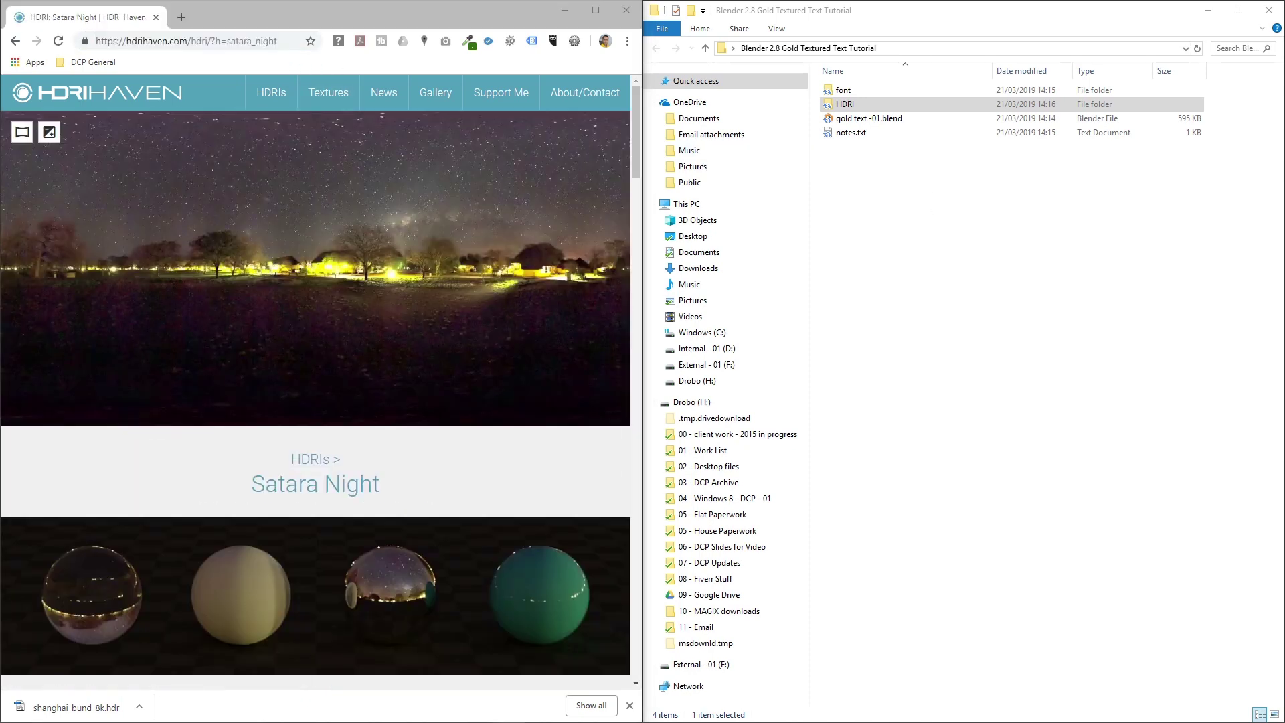
scroll(167, 414, "down", 8)
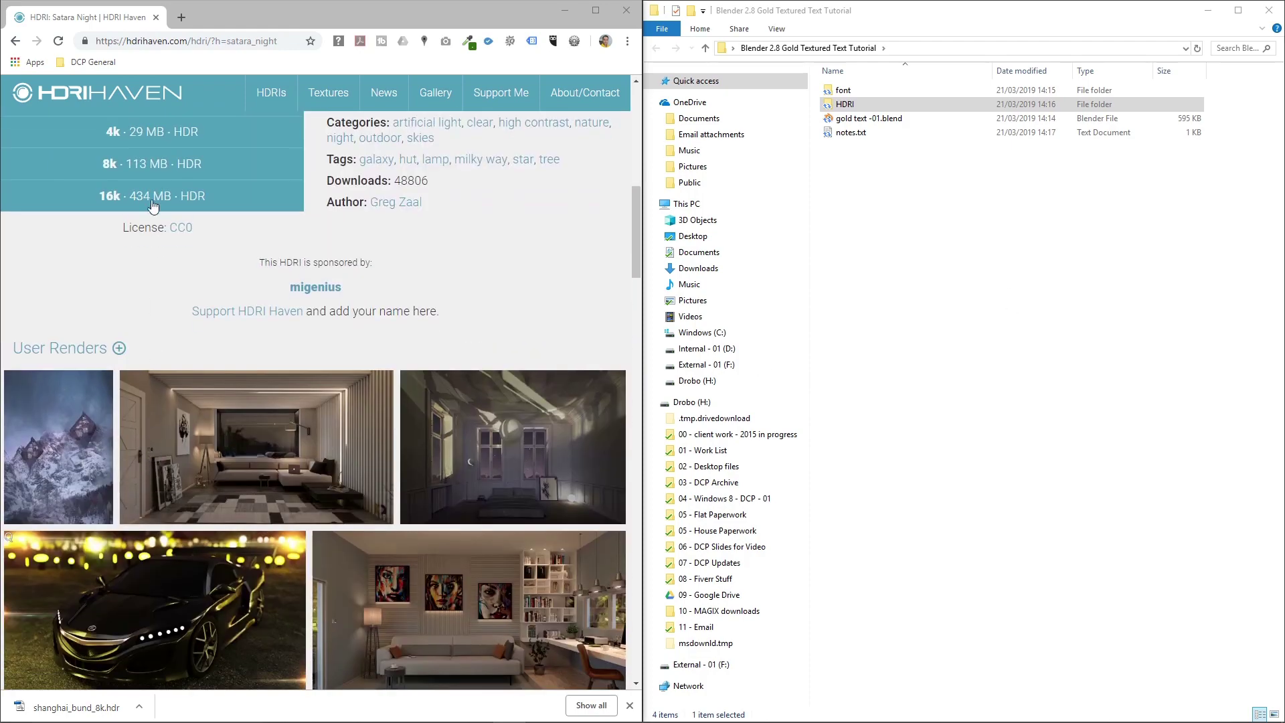
left_click(161, 167)
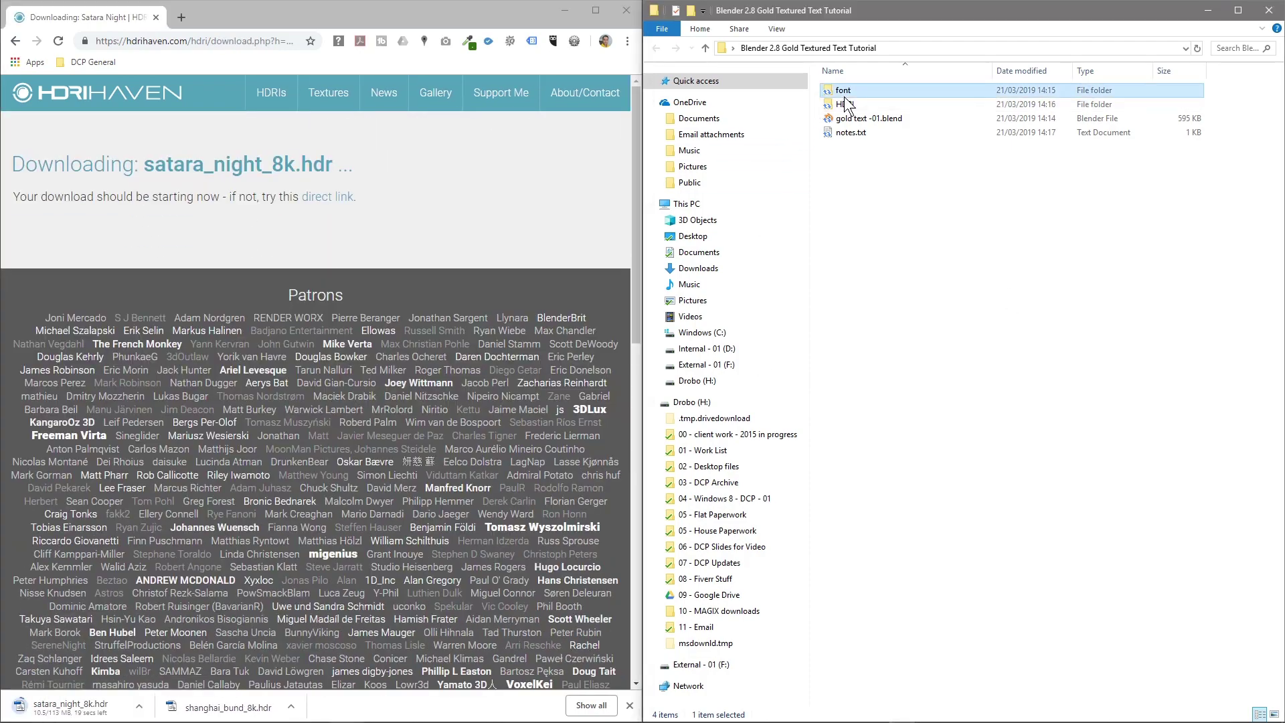
Move shanghai_bund_8k.hdr and satara_night_8k.hdr into the HDRI folder, then close Explorer
double_click(837, 103)
left_click_drag(227, 708, 1077, 367)
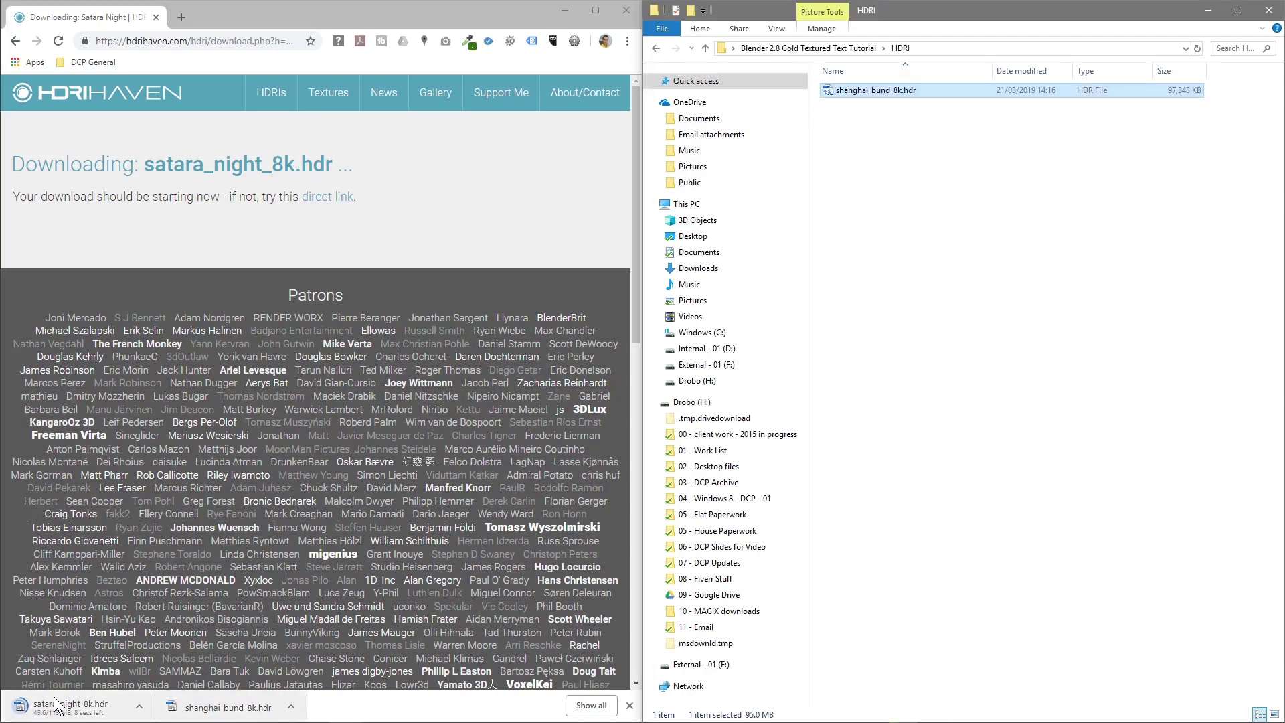
left_click(94, 705)
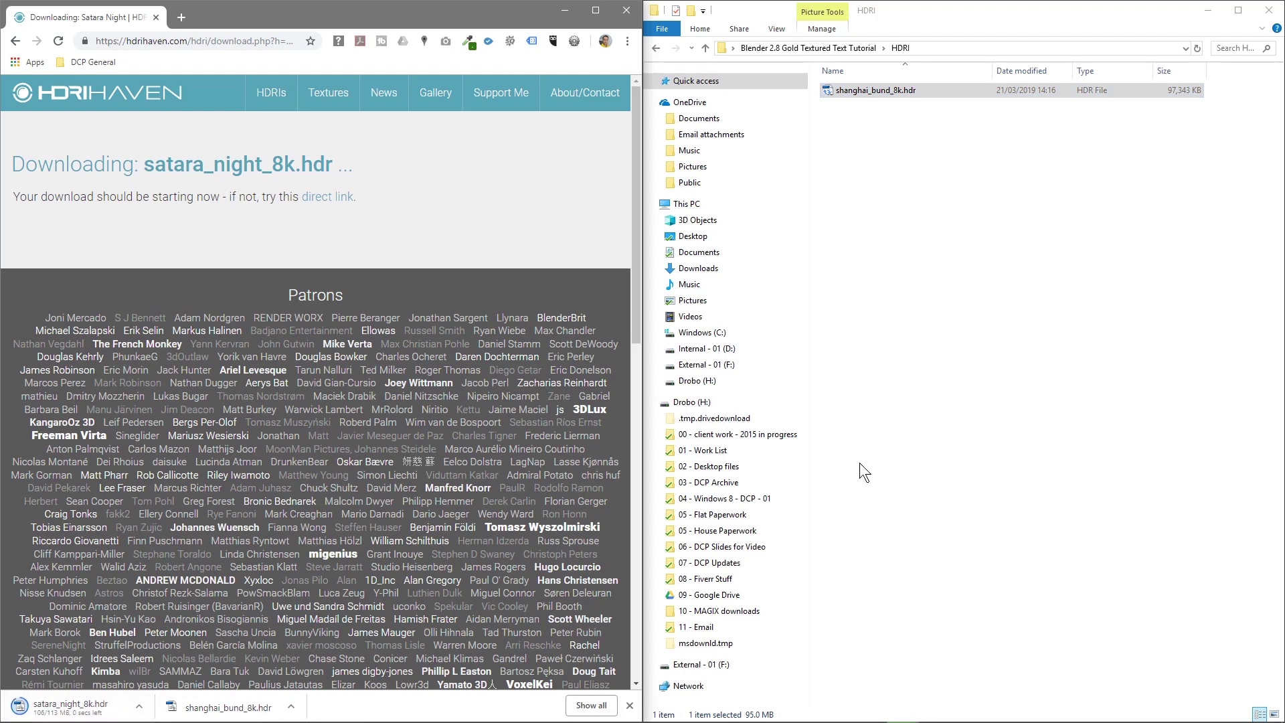
left_click_drag(859, 472, 865, 469)
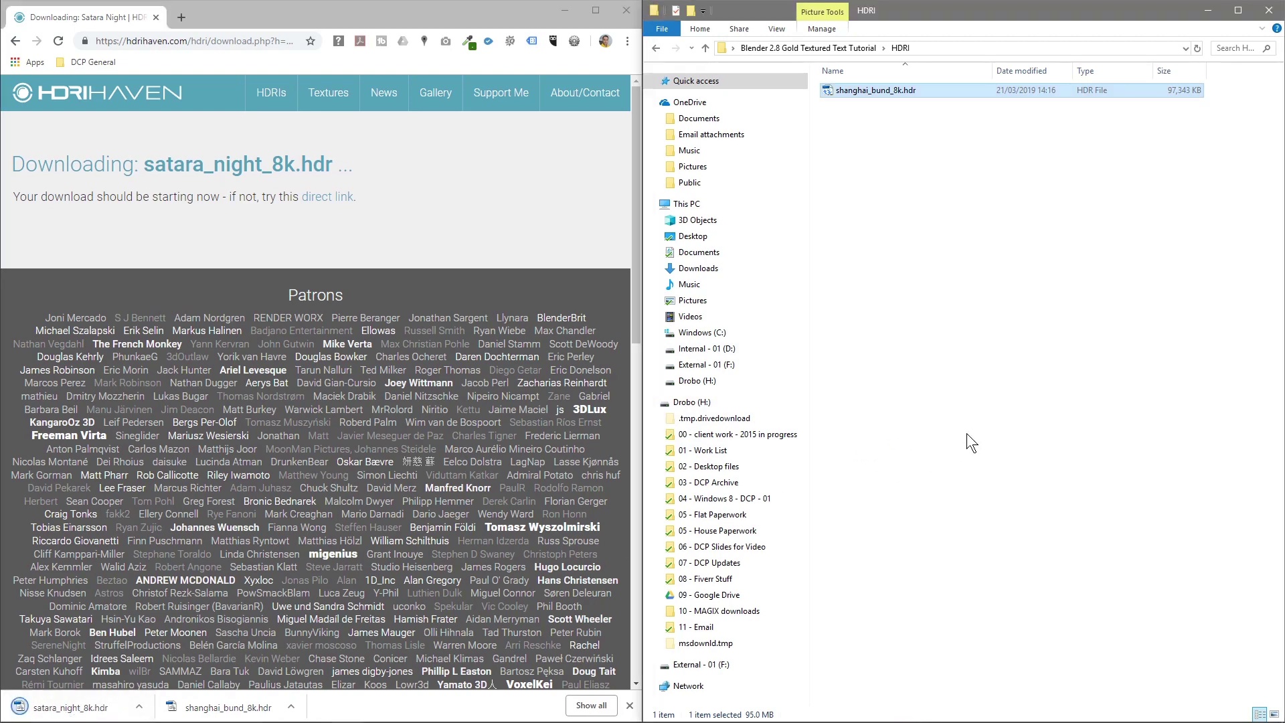
left_click(1268, 10)
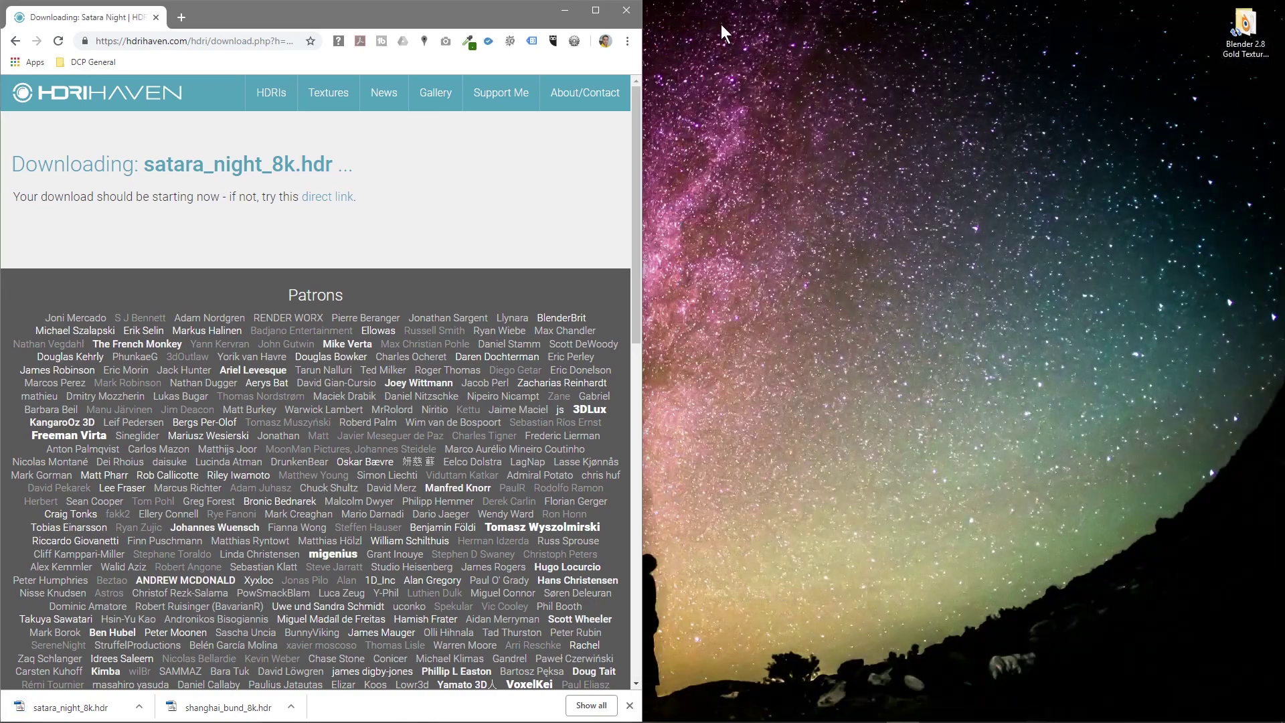
Close Chrome and switch back to Blender from the taskbar
left_click(632, 14)
key("super")
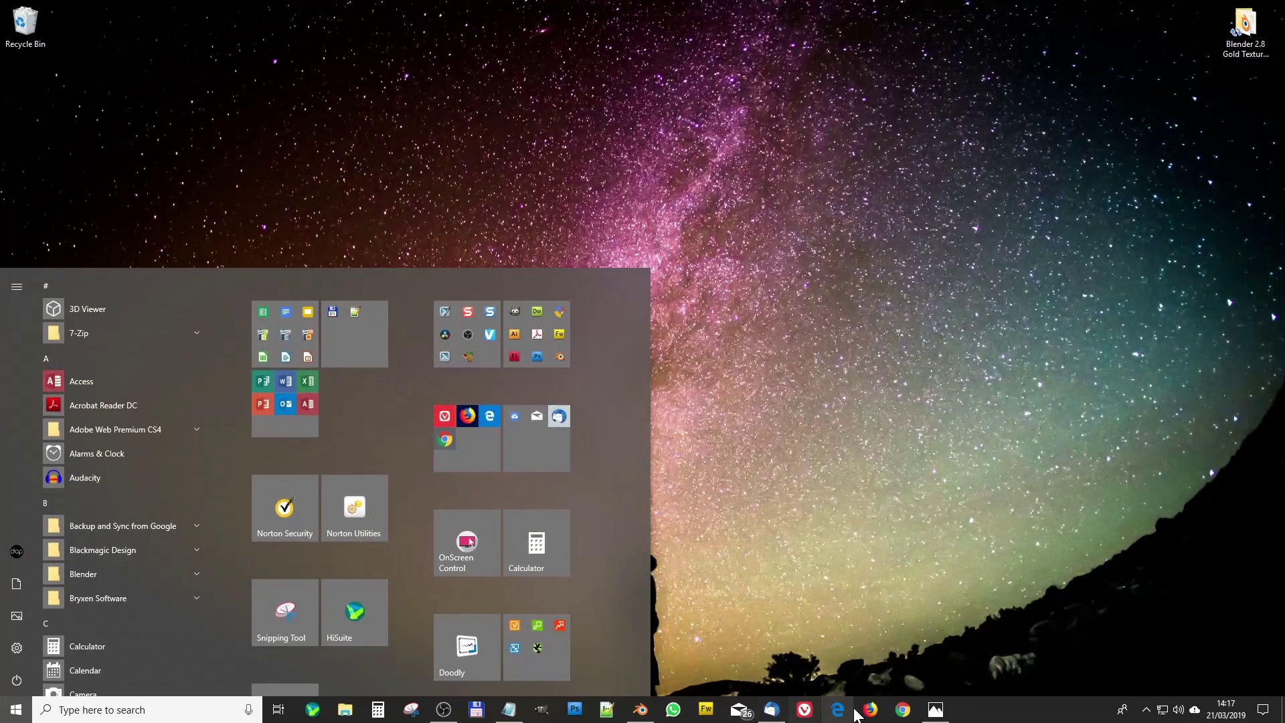
left_click(648, 710)
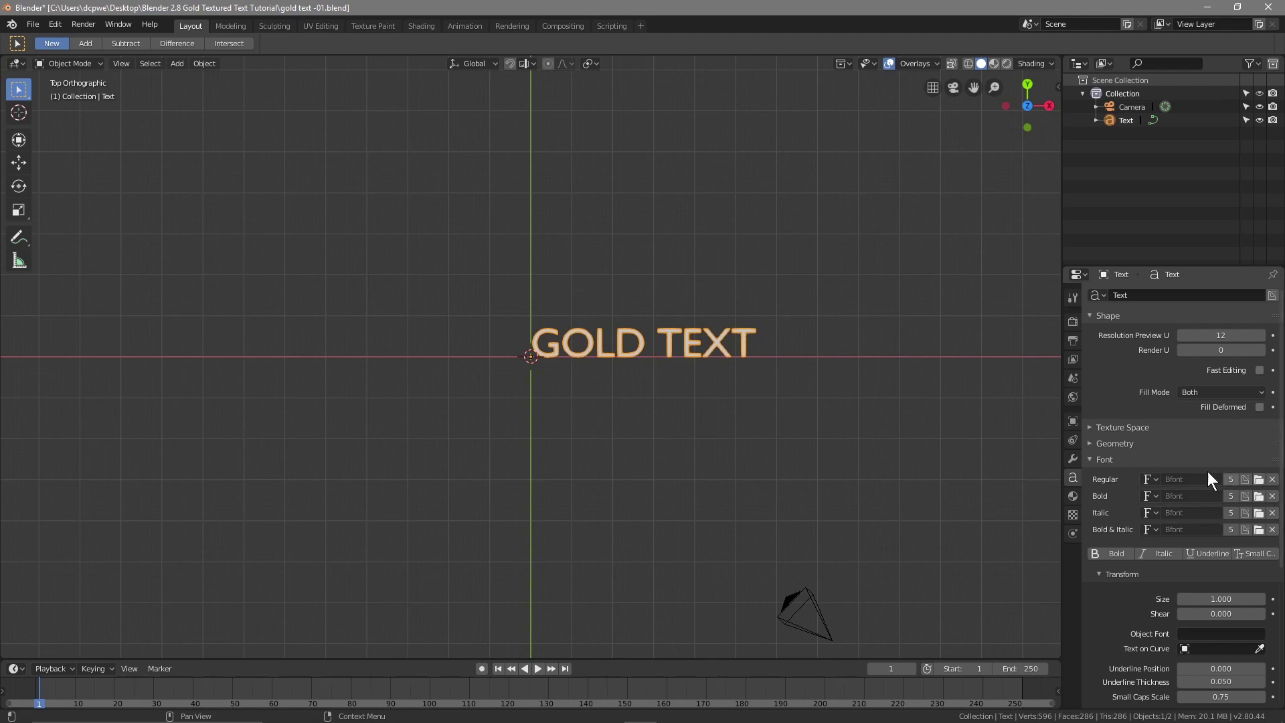
Load VarsityTeam-Bold.otf from the VarsityTeamFont folder as the text's regular font
left_click(1258, 479)
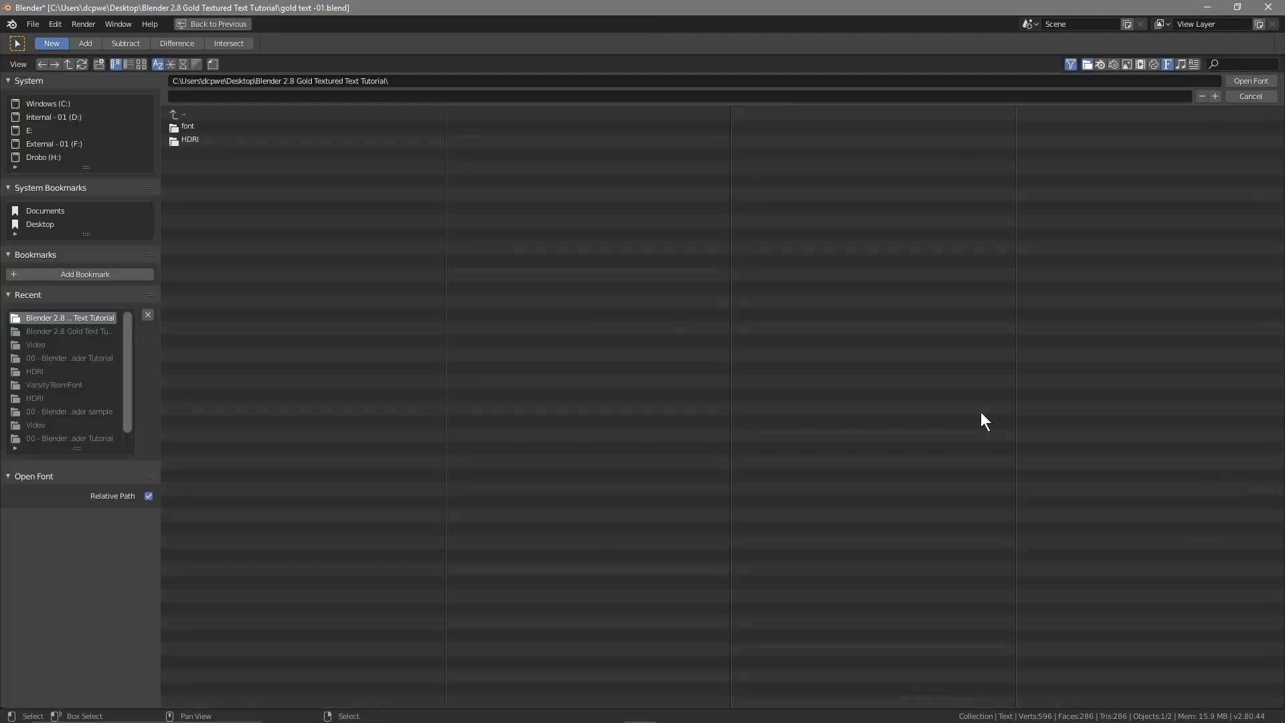
left_click(189, 128)
left_click(211, 138)
left_click(208, 126)
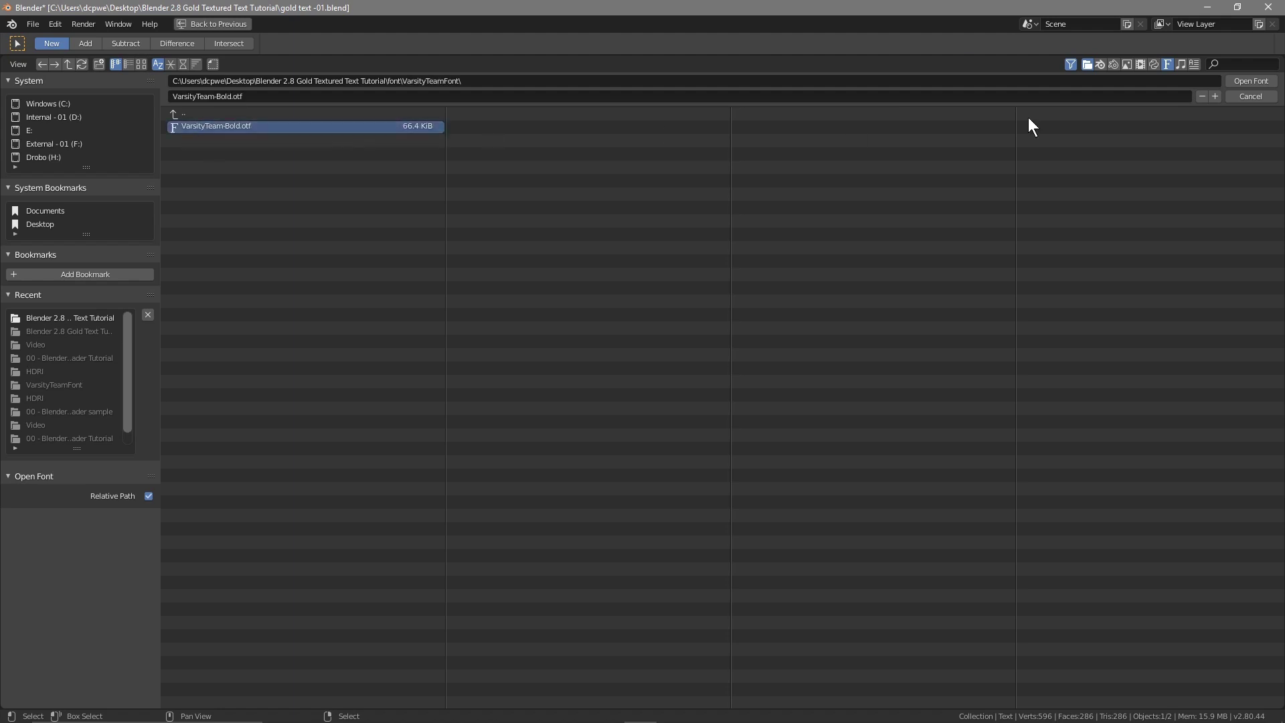
left_click(1240, 81)
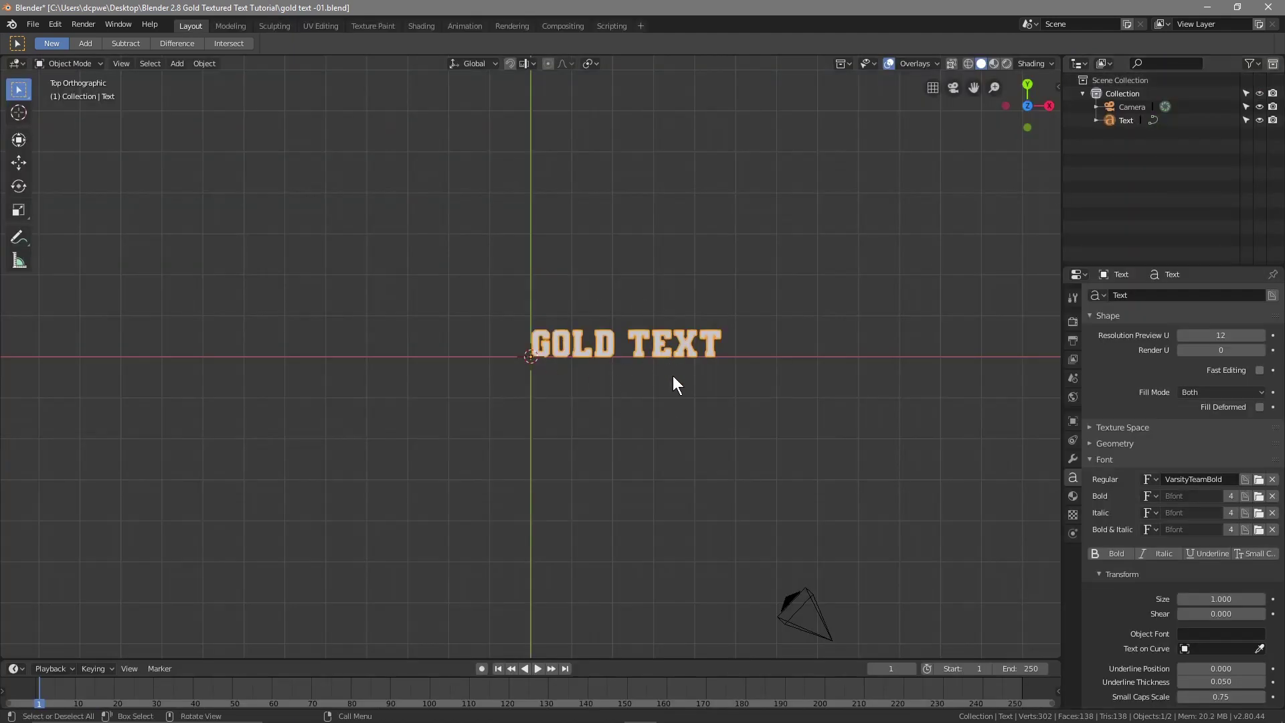
Set the text size to 2 and widen the character spacing to 1.1
double_click(1221, 598)
type("2")
key("Return")
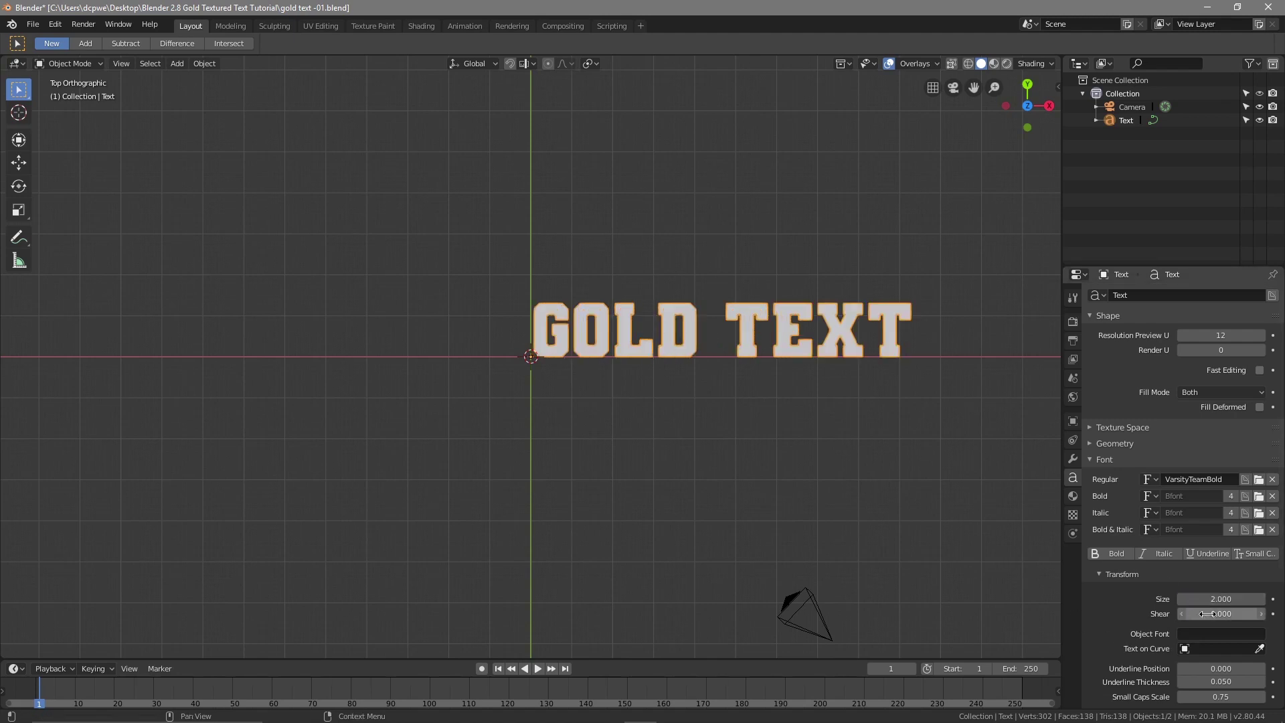
scroll(1248, 668, "down", 6)
left_click(1261, 646)
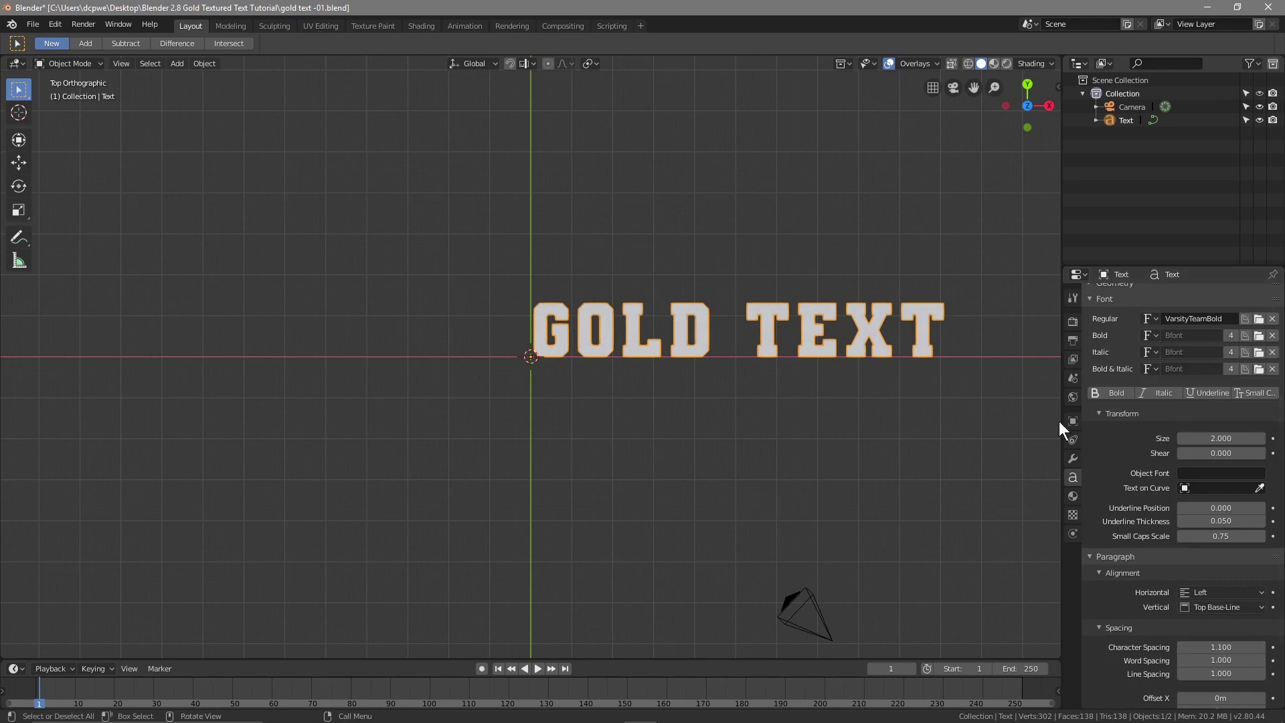
scroll(1123, 450, "up", 6)
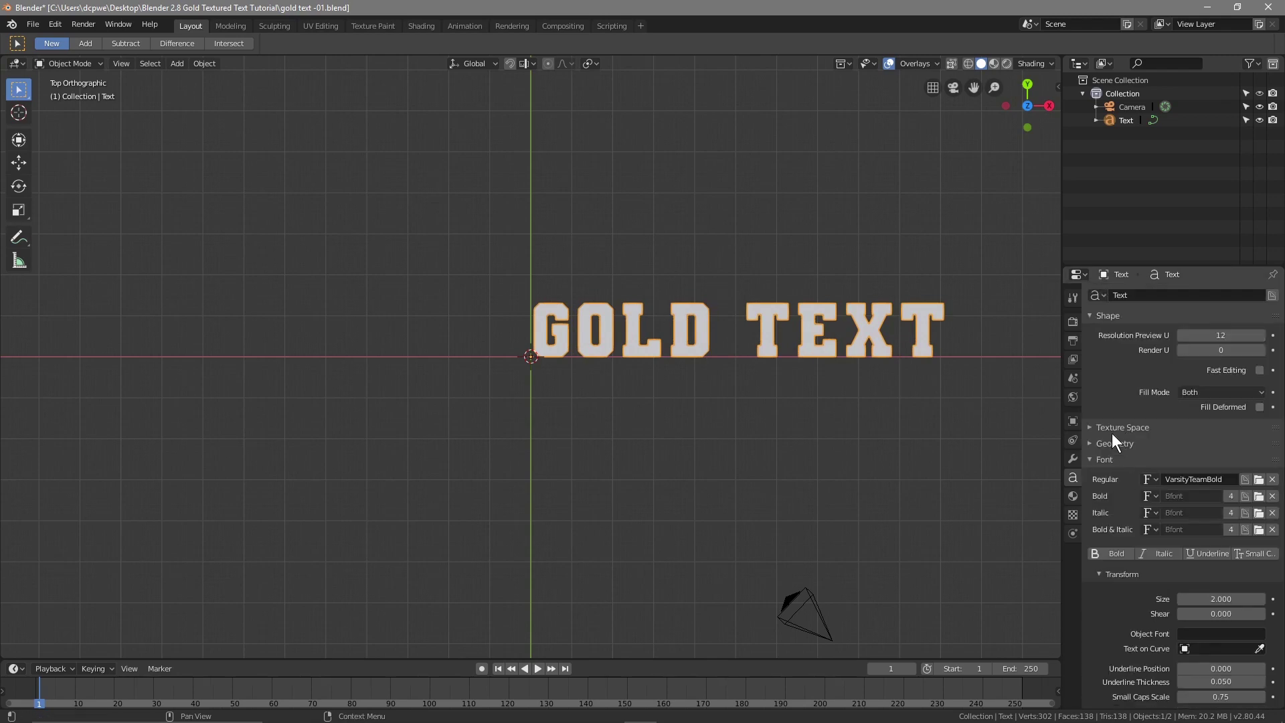
left_click(1112, 443)
Extrude the GOLD TEXT letters to 0.2m depth and view them from the front
middle_click_drag(663, 472, 634, 463)
left_click_drag(1220, 477, 1255, 477)
middle_click_drag(614, 429, 485, 469)
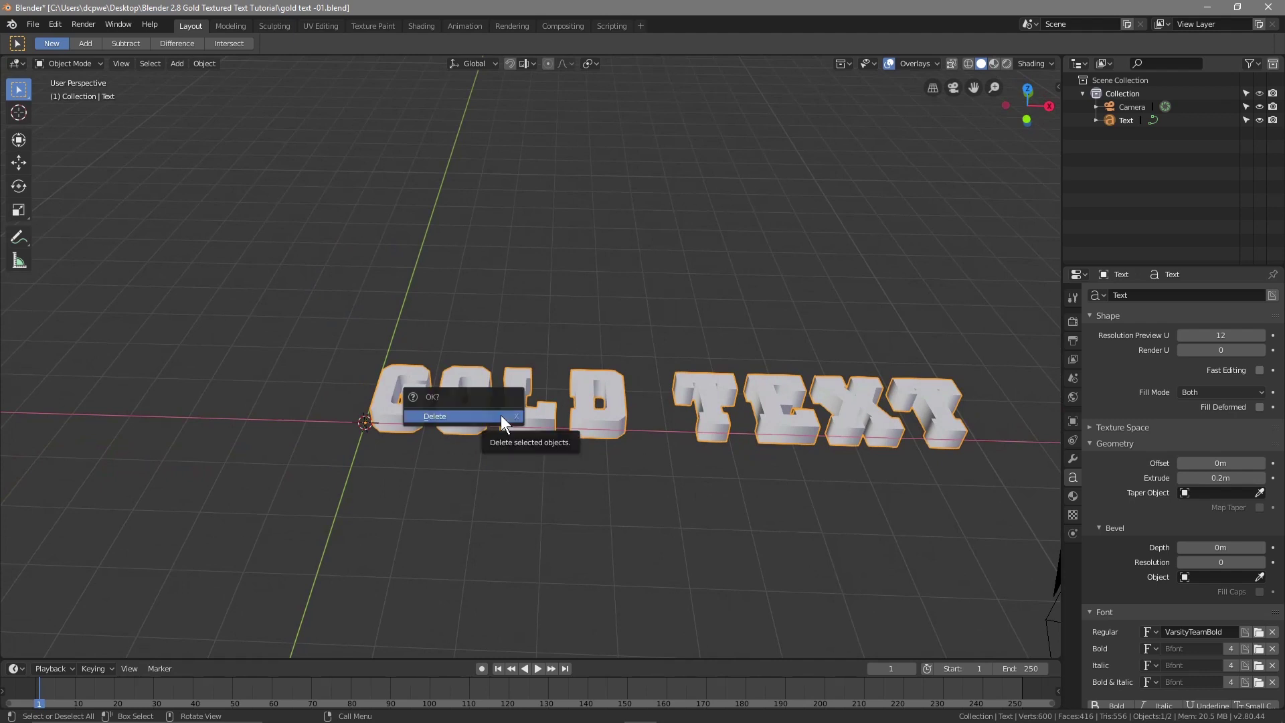
Rotate the text 90° around X so it stands upright
key("r")
type("x10")
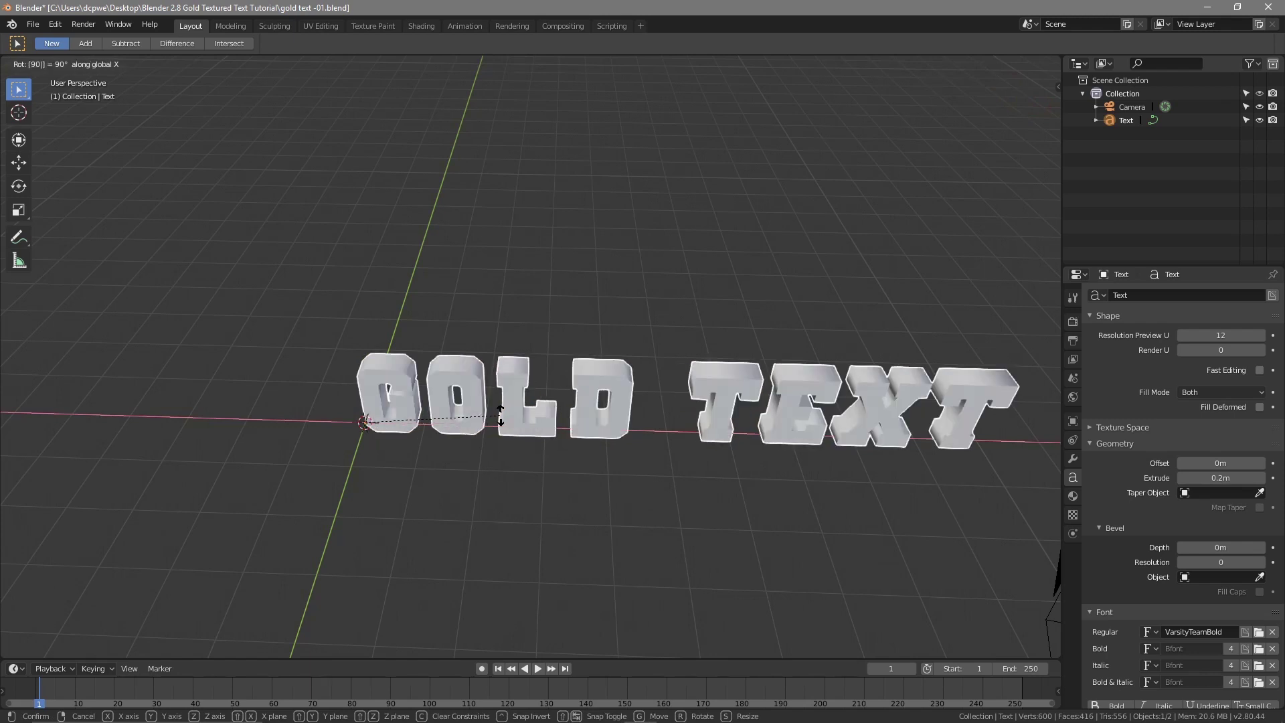
key("Return")
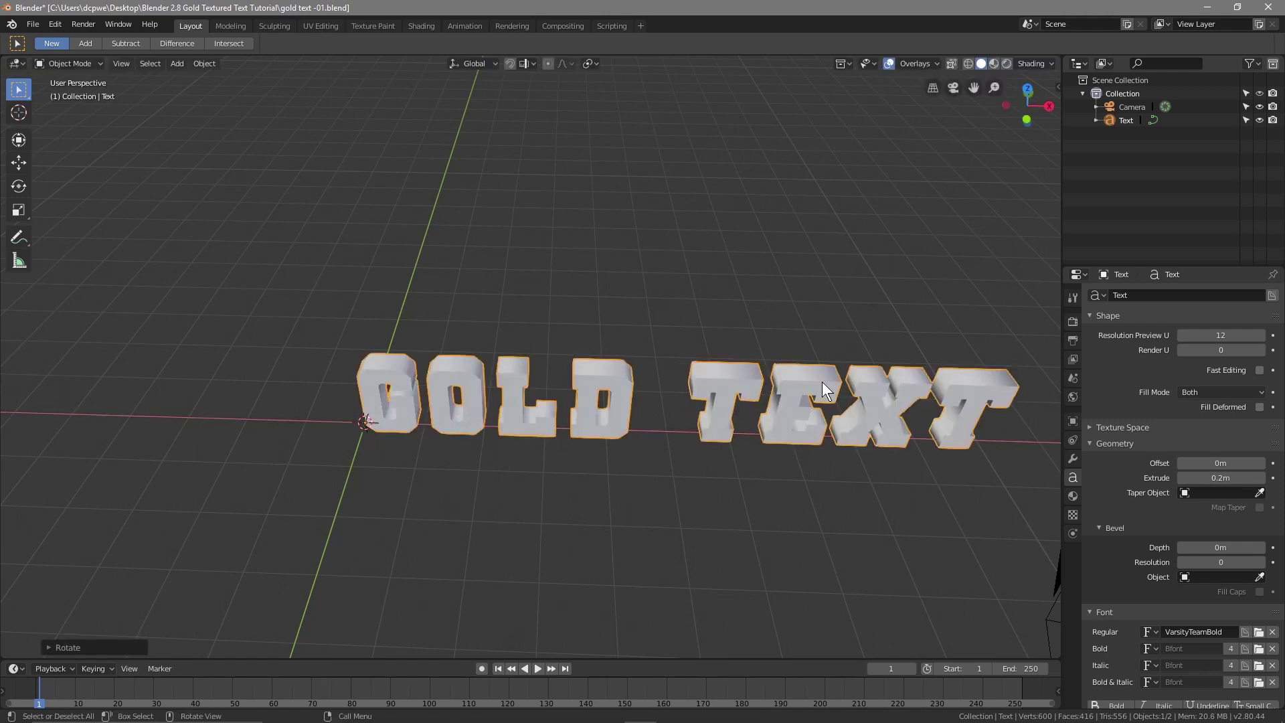
Use Set Origin > Geometry to Origin to centre the text on the scene origin
left_click(1073, 420)
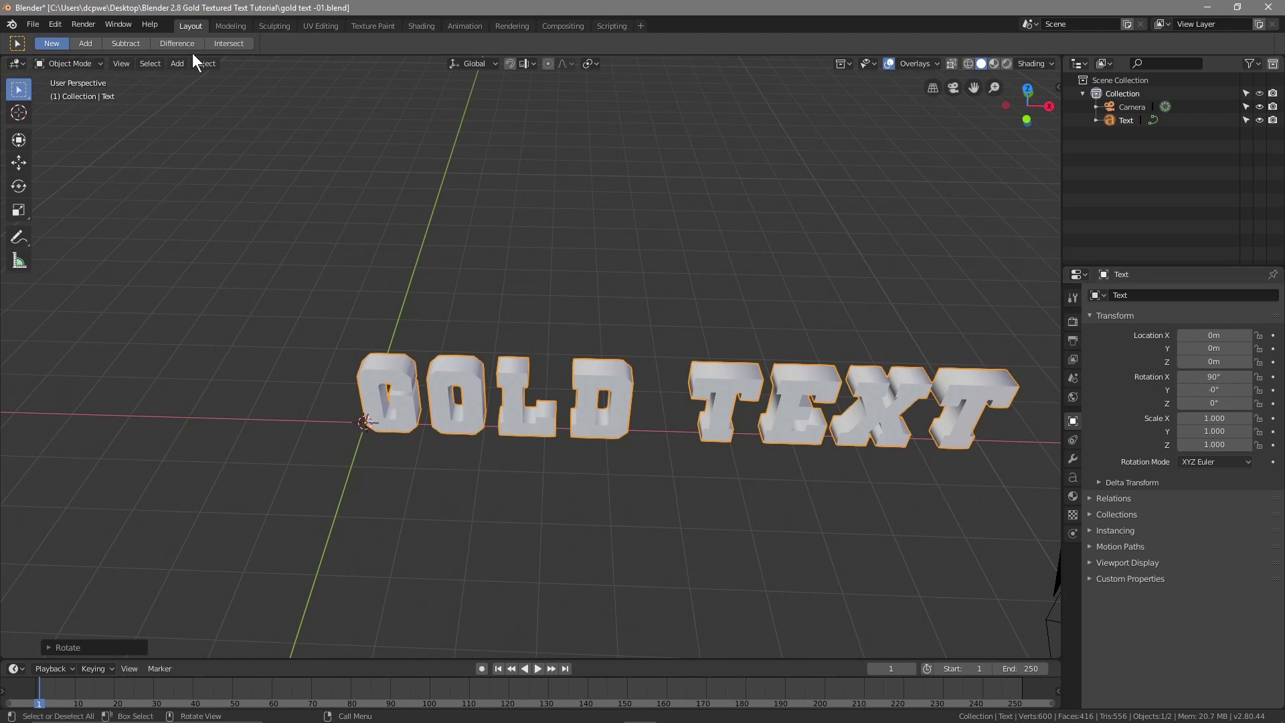
left_click(210, 62)
mouse_move(301, 92)
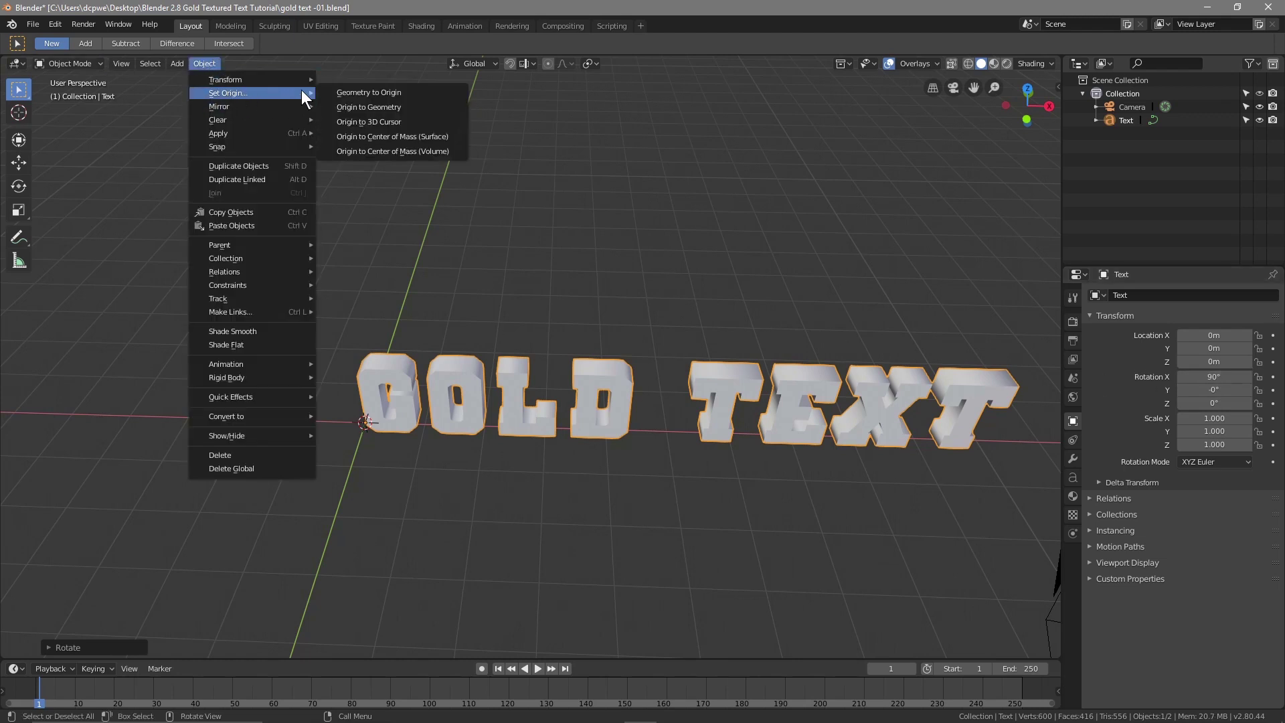
left_click(376, 93)
middle_click_drag(355, 450, 405, 435)
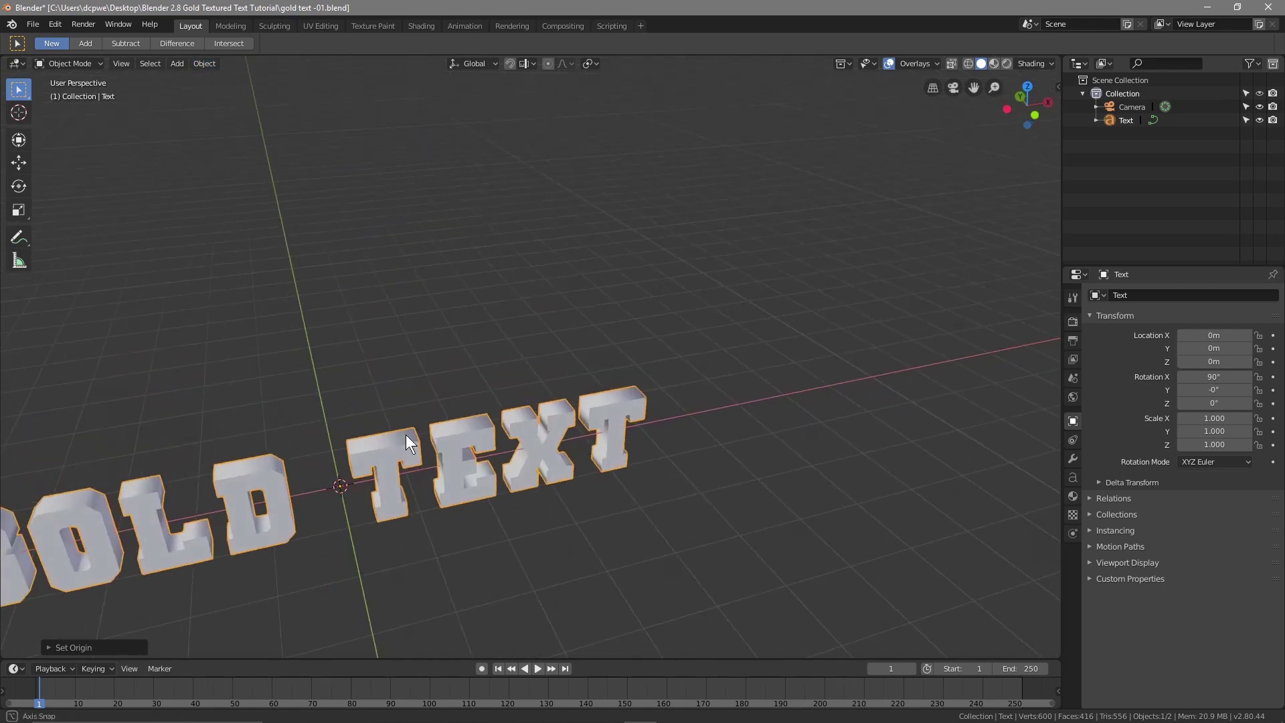
middle_click_drag(370, 508, 520, 343)
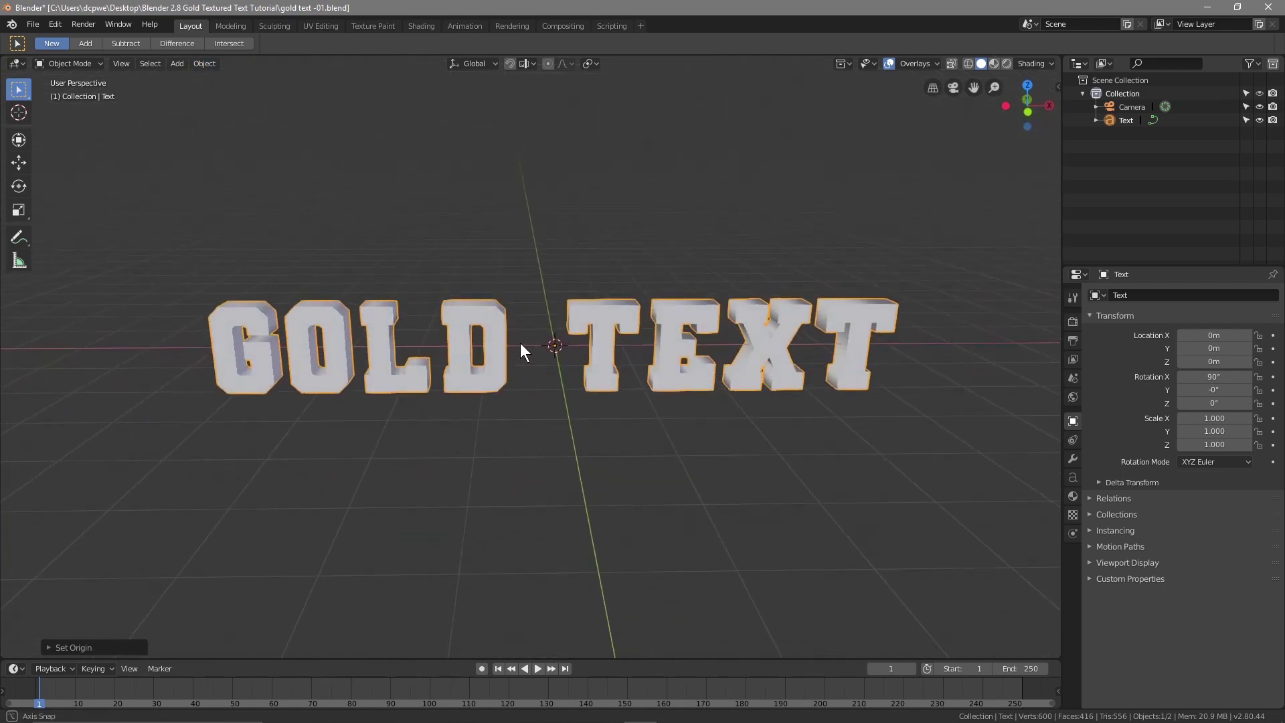
From the side view, move the GOLD TEXT up on Z to about 0.756m
key("KP_3")
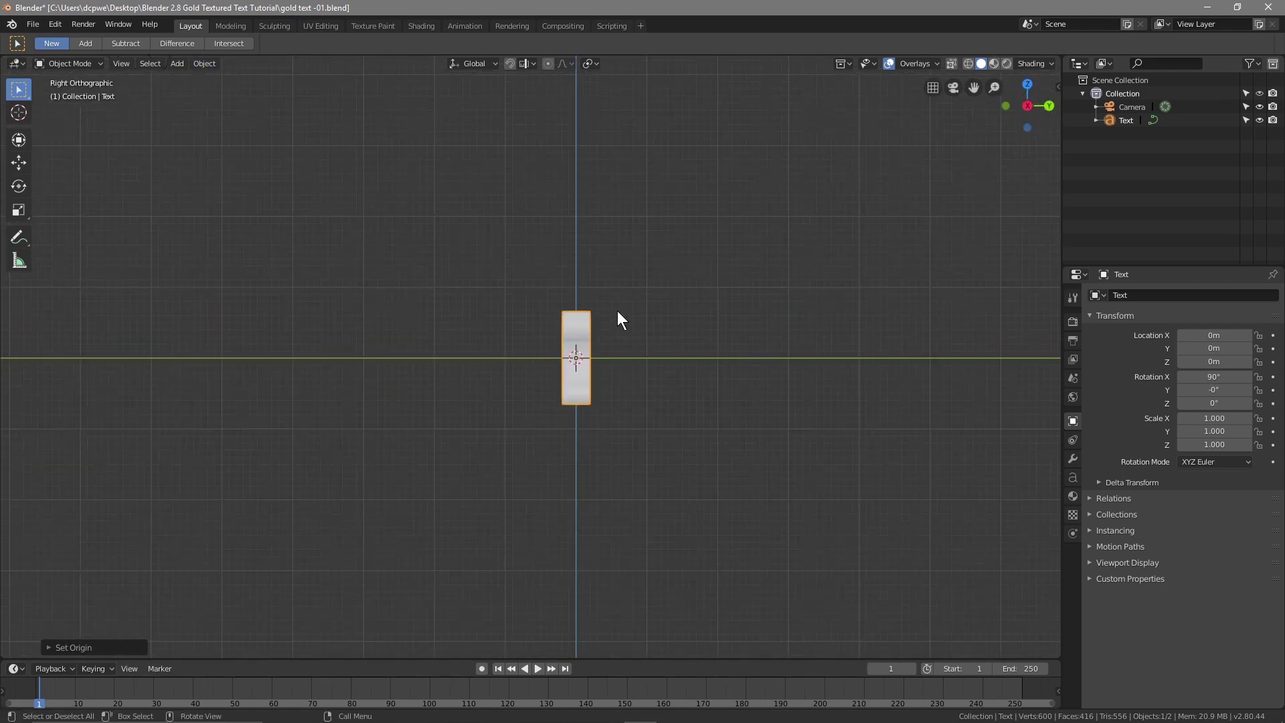
left_click(19, 163)
left_click_drag(577, 320, 569, 262)
middle_click_drag(416, 379, 530, 389)
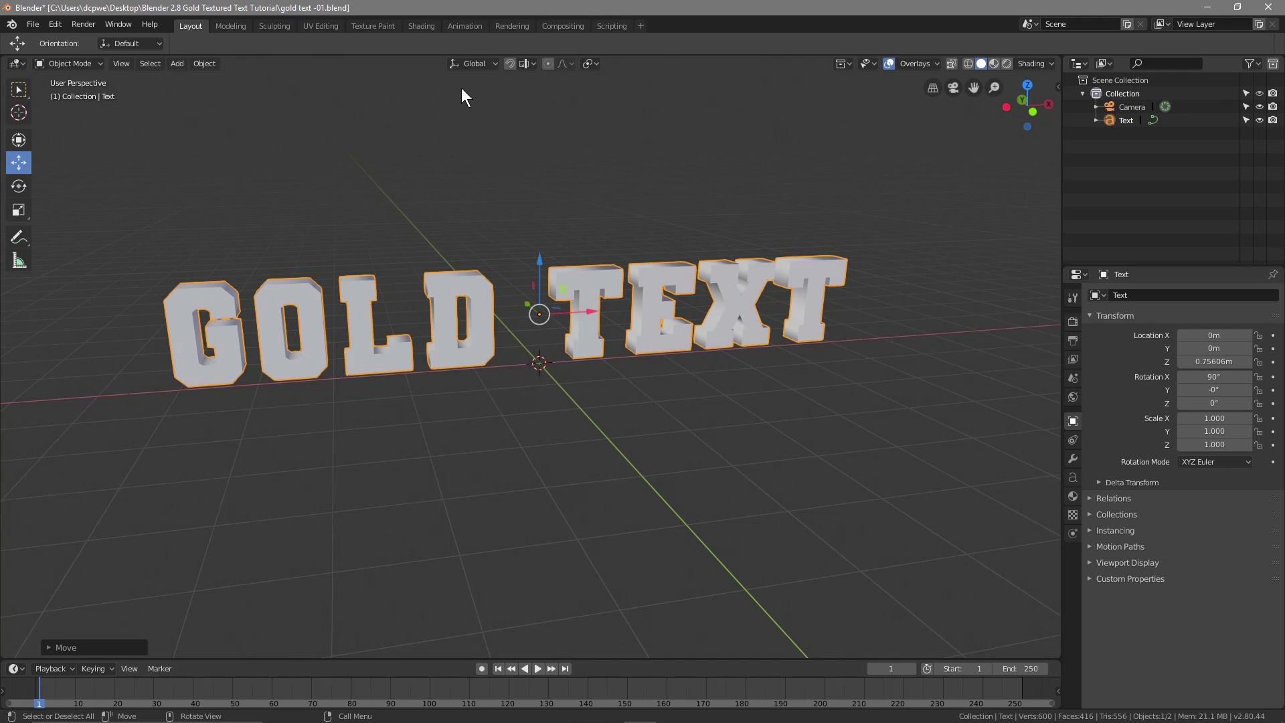
Switch to the Shading workspace and show the World shader nodes
left_click(420, 27)
left_click(249, 427)
left_click(256, 398)
Spread out World Output and Background, then add a second Background node
left_click_drag(699, 451, 936, 453)
left_click_drag(563, 450, 811, 484)
key("shift+a")
key("shift+a")
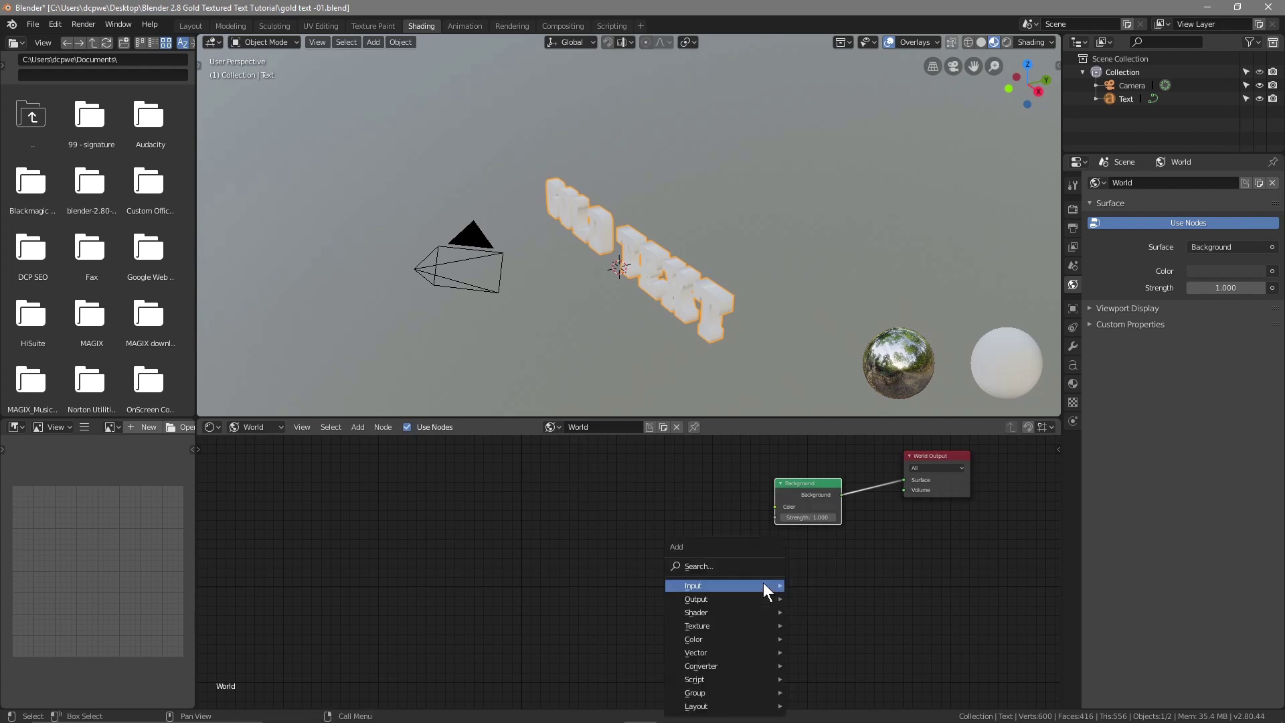
left_click(748, 567)
type("back")
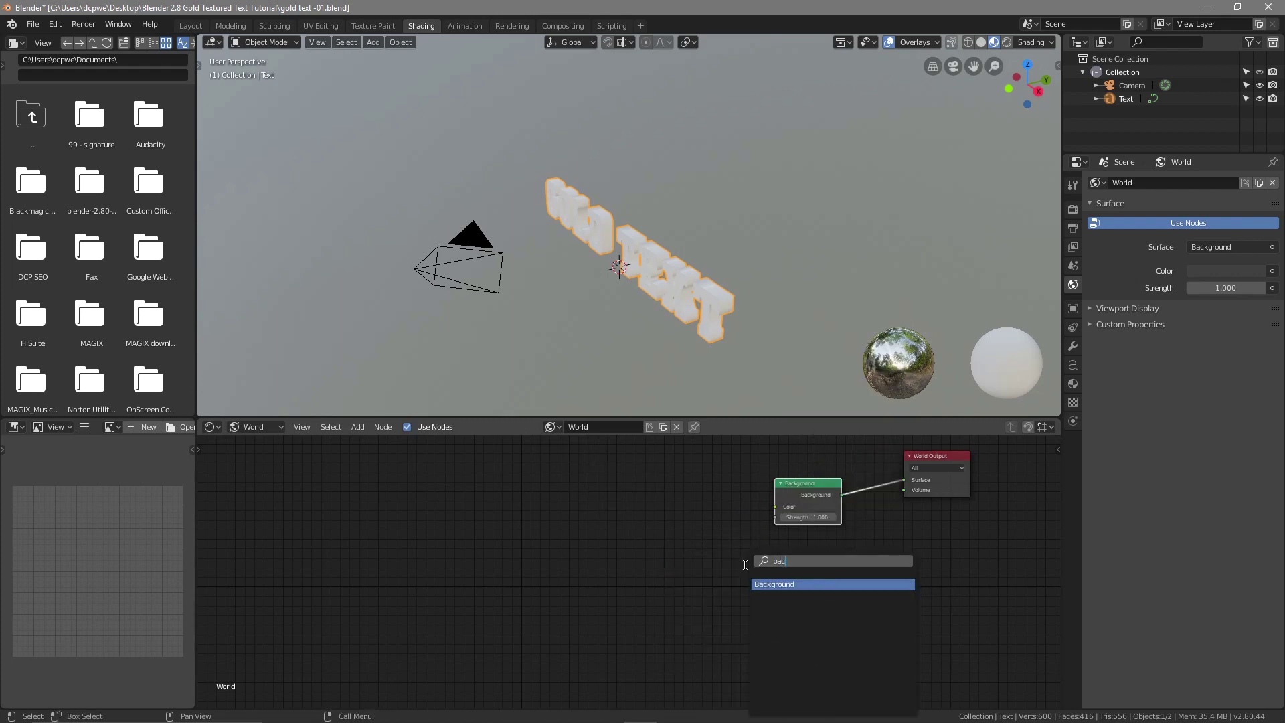
left_click(790, 584)
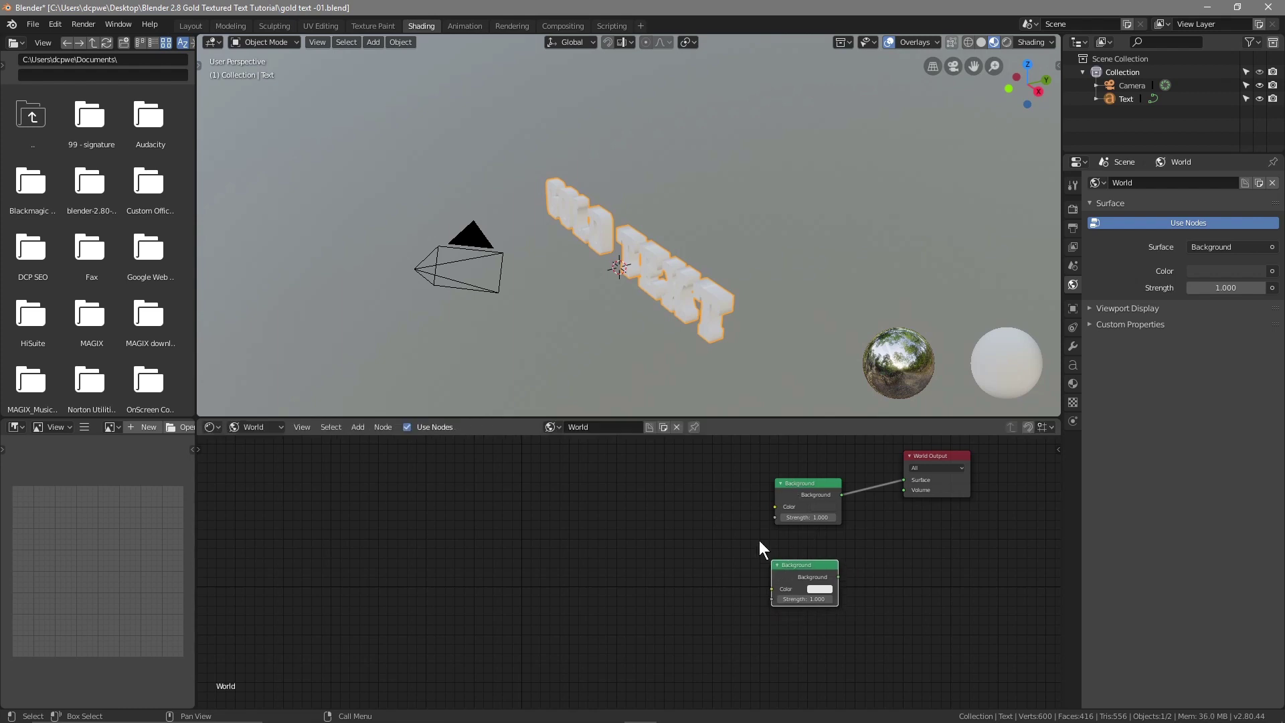
Add an Environment Texture node and a Mapping node to its left
key("shift+a")
mouse_move(669, 567)
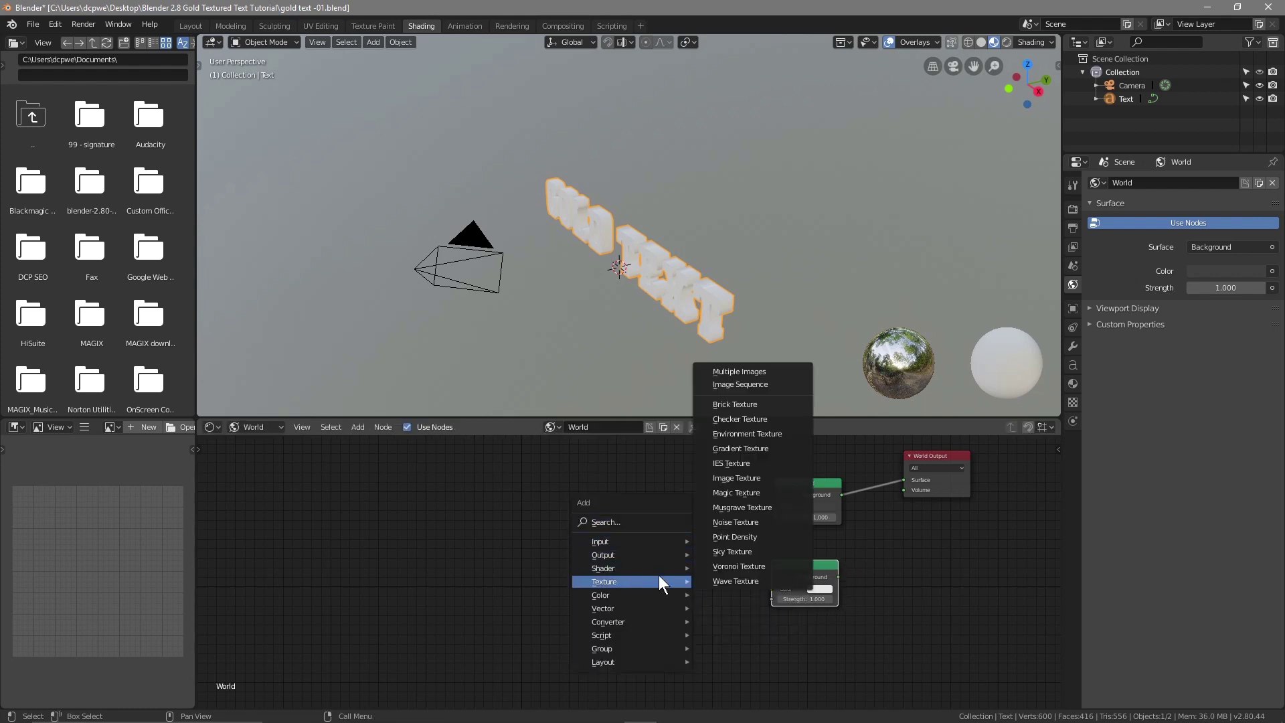
left_click(723, 433)
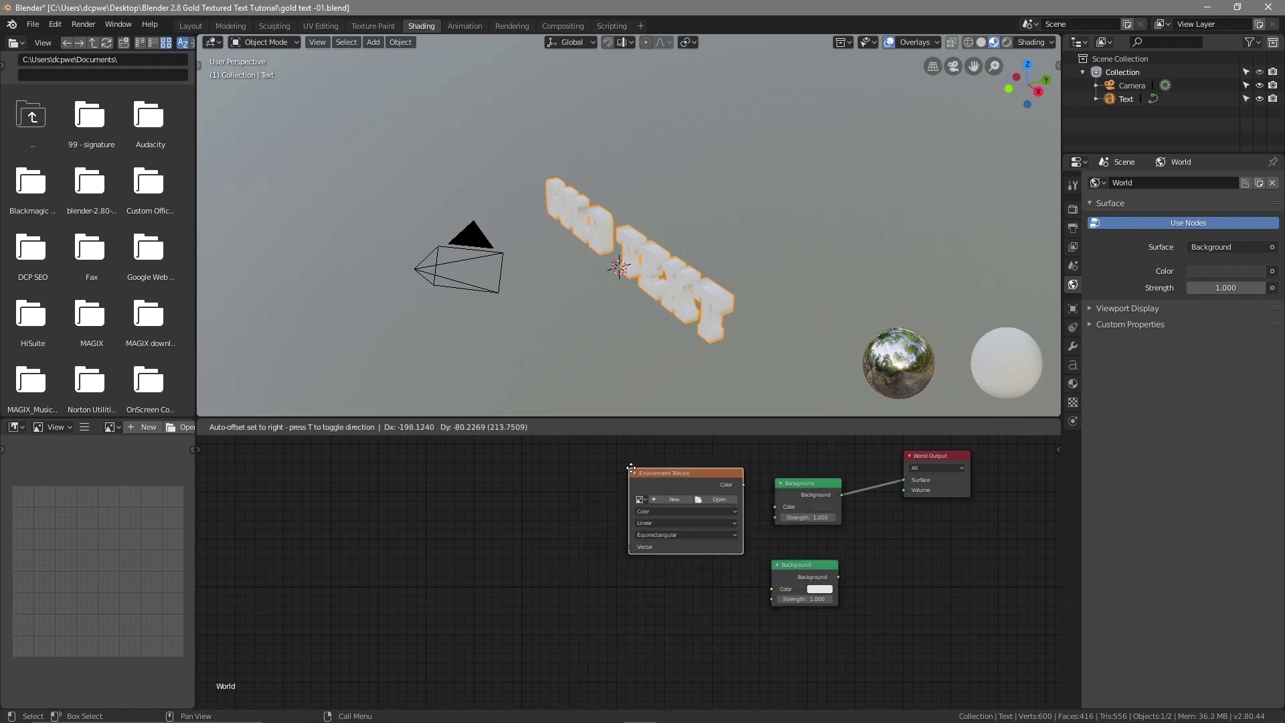
key("shift+a")
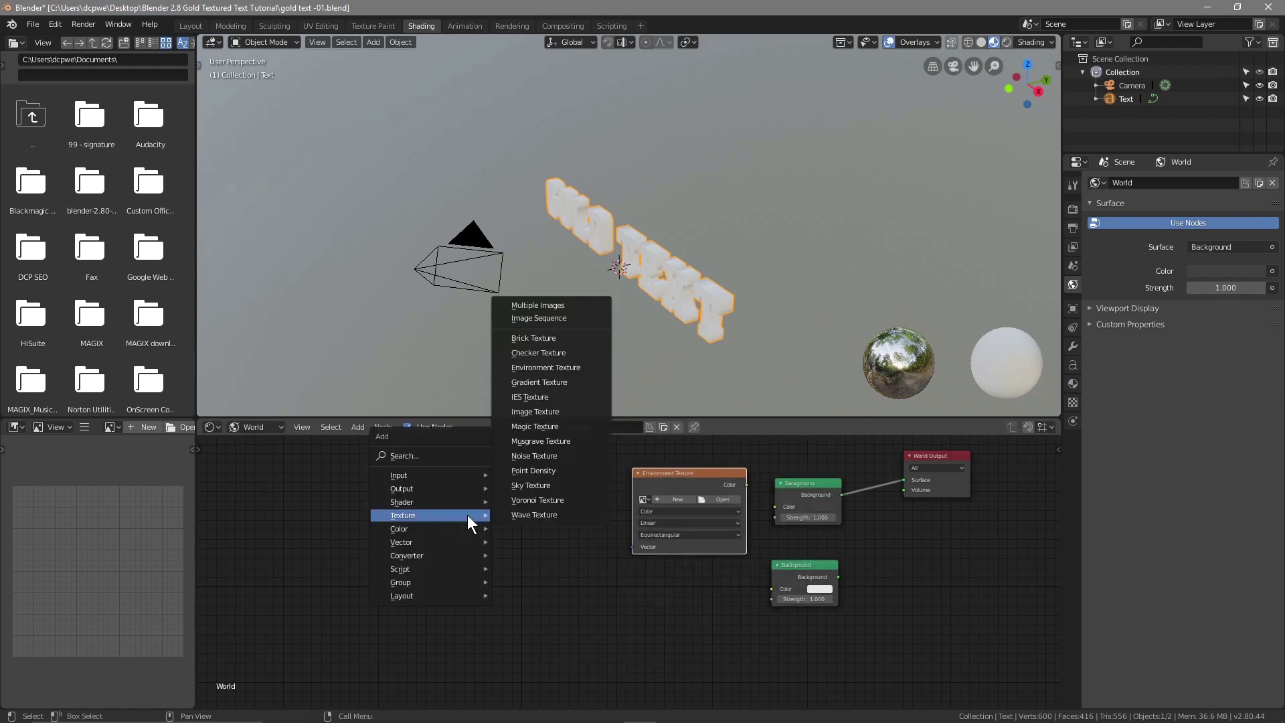
mouse_move(463, 545)
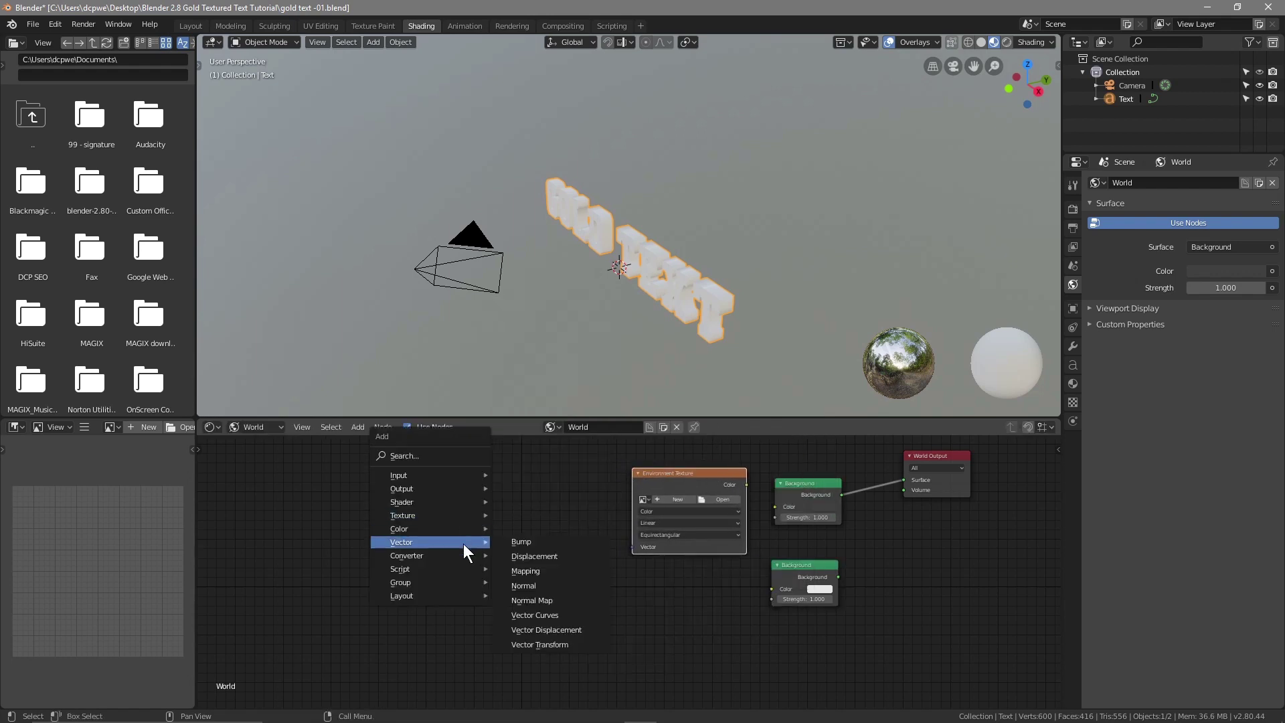
left_click(525, 571)
left_click(453, 476)
Add Texture Coordinate and Light Path nodes on the far left, plus a Mix Shader
key("shift+a")
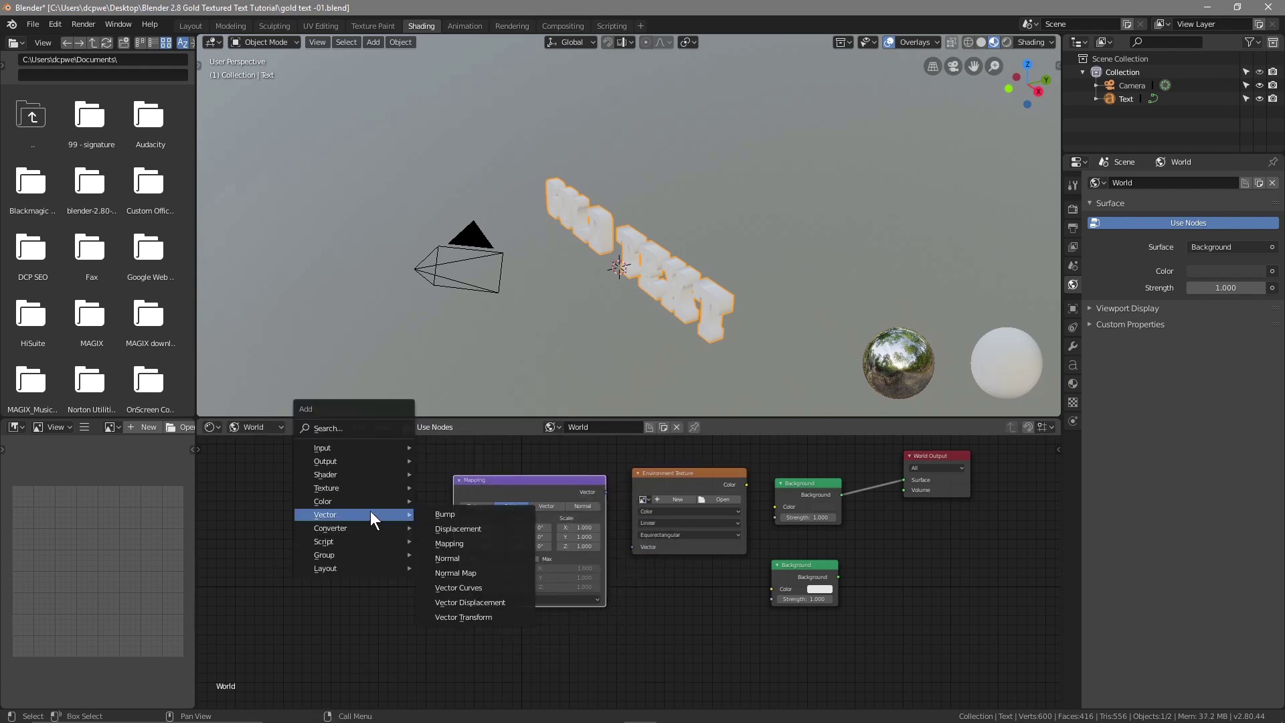
mouse_move(373, 447)
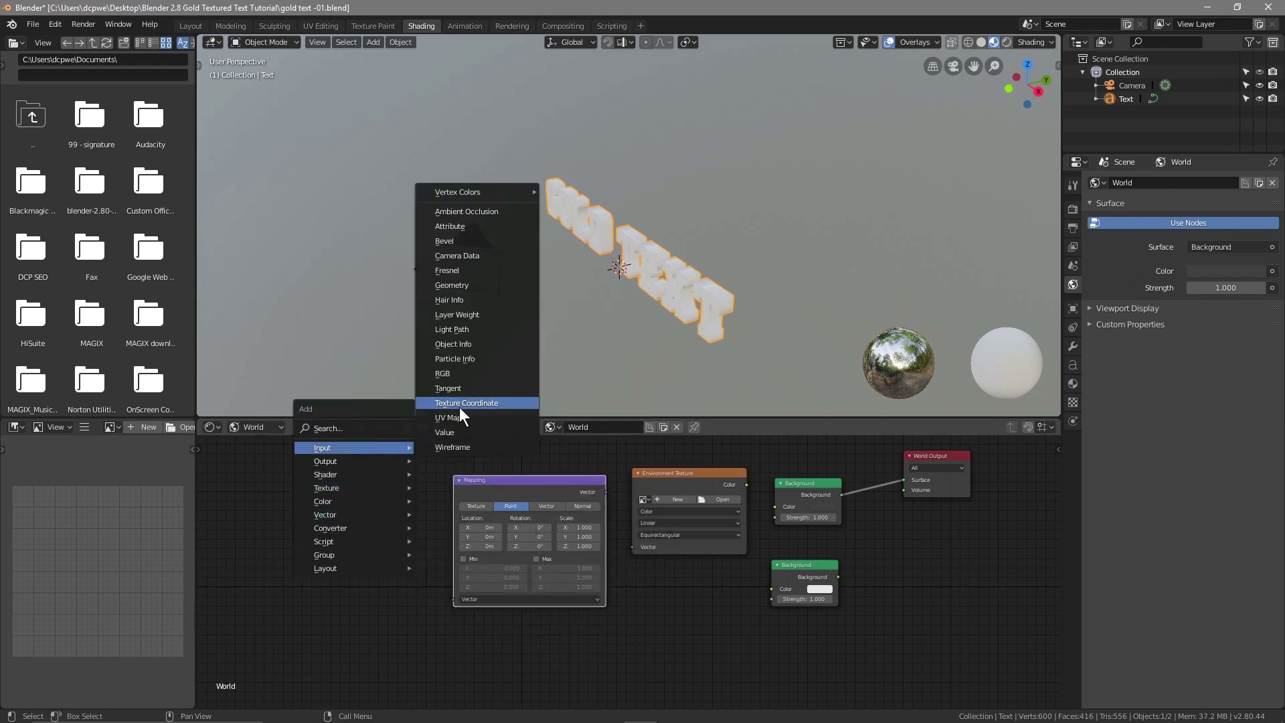
left_click(459, 403)
left_click(367, 475)
key("shift+a")
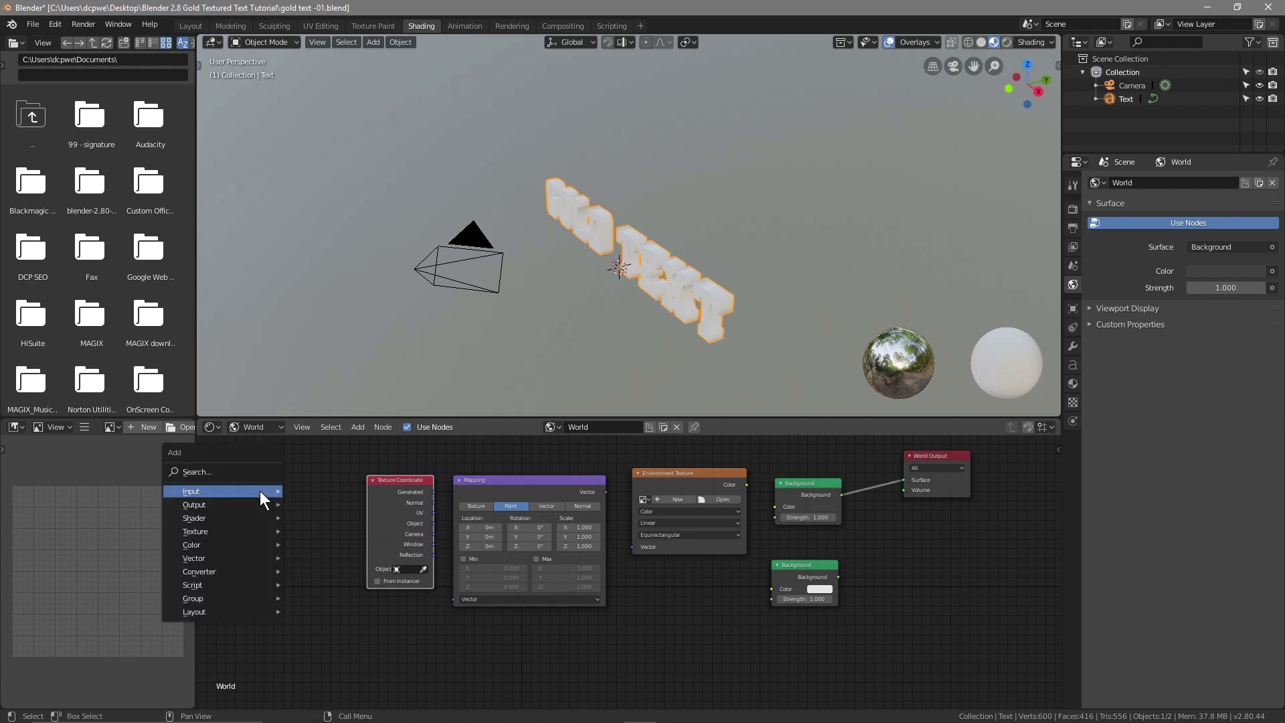
mouse_move(260, 491)
left_click(332, 382)
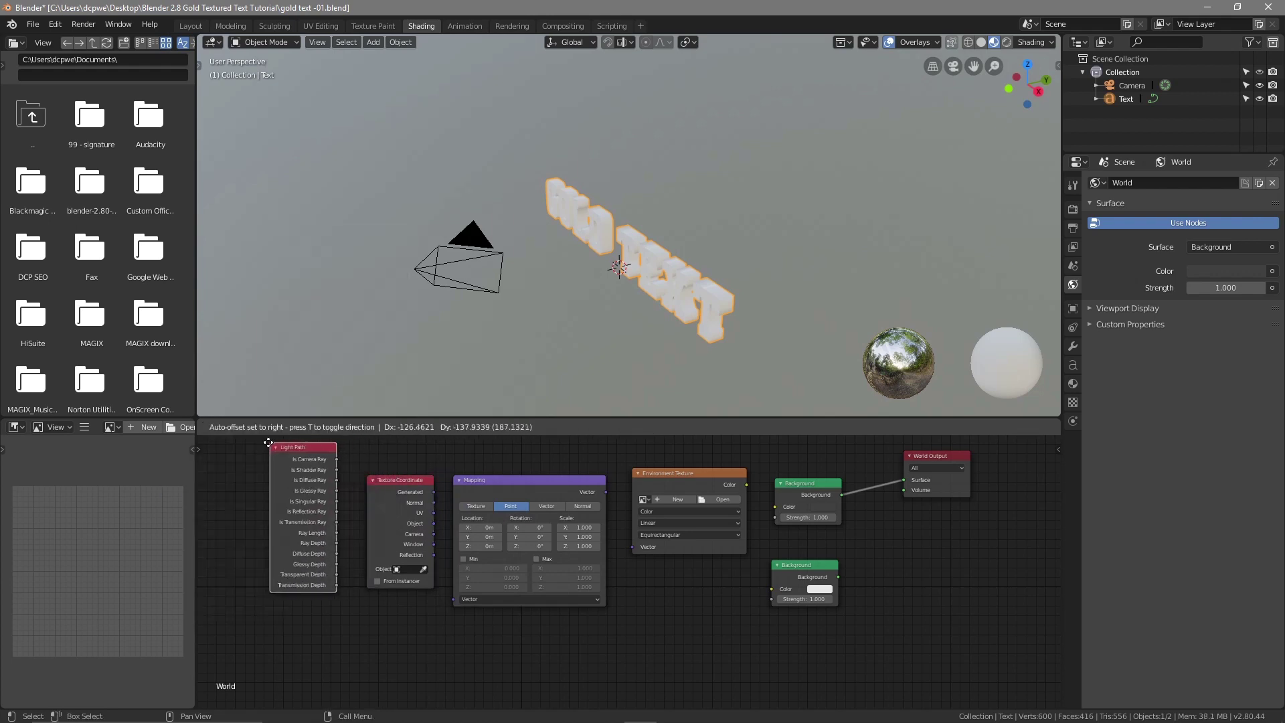
left_click(295, 468)
key("shift+a")
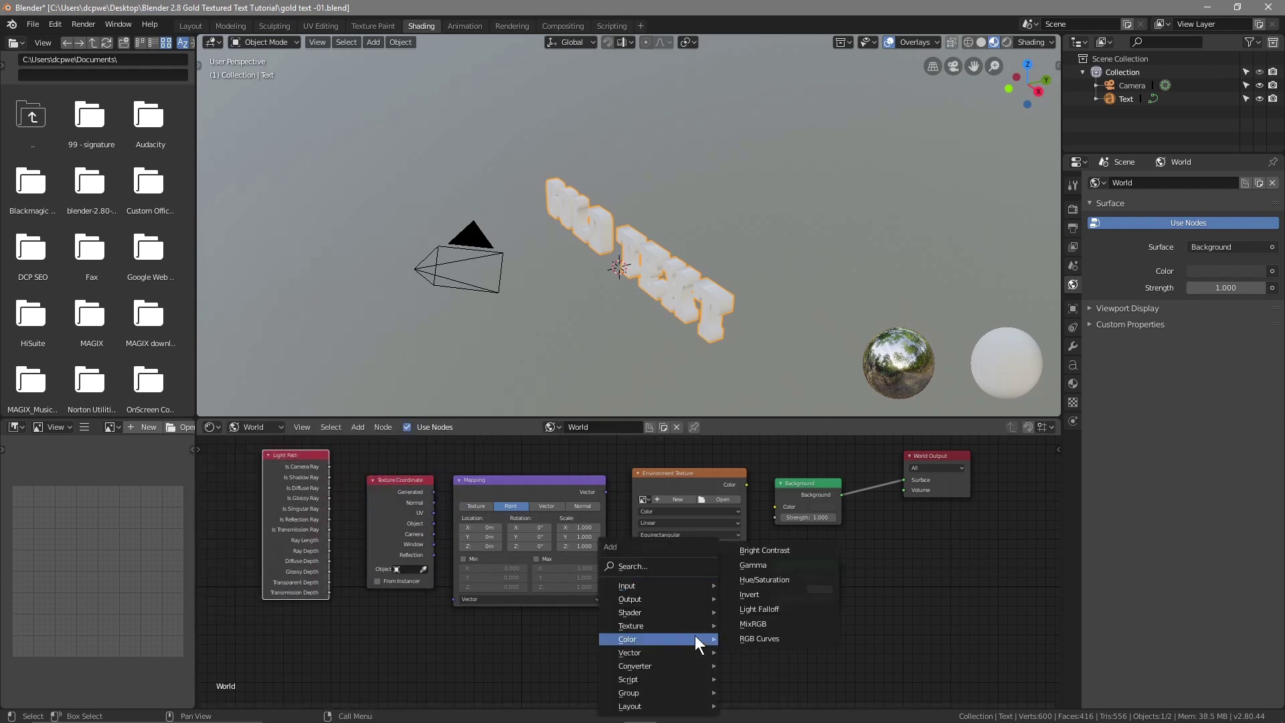
mouse_move(696, 613)
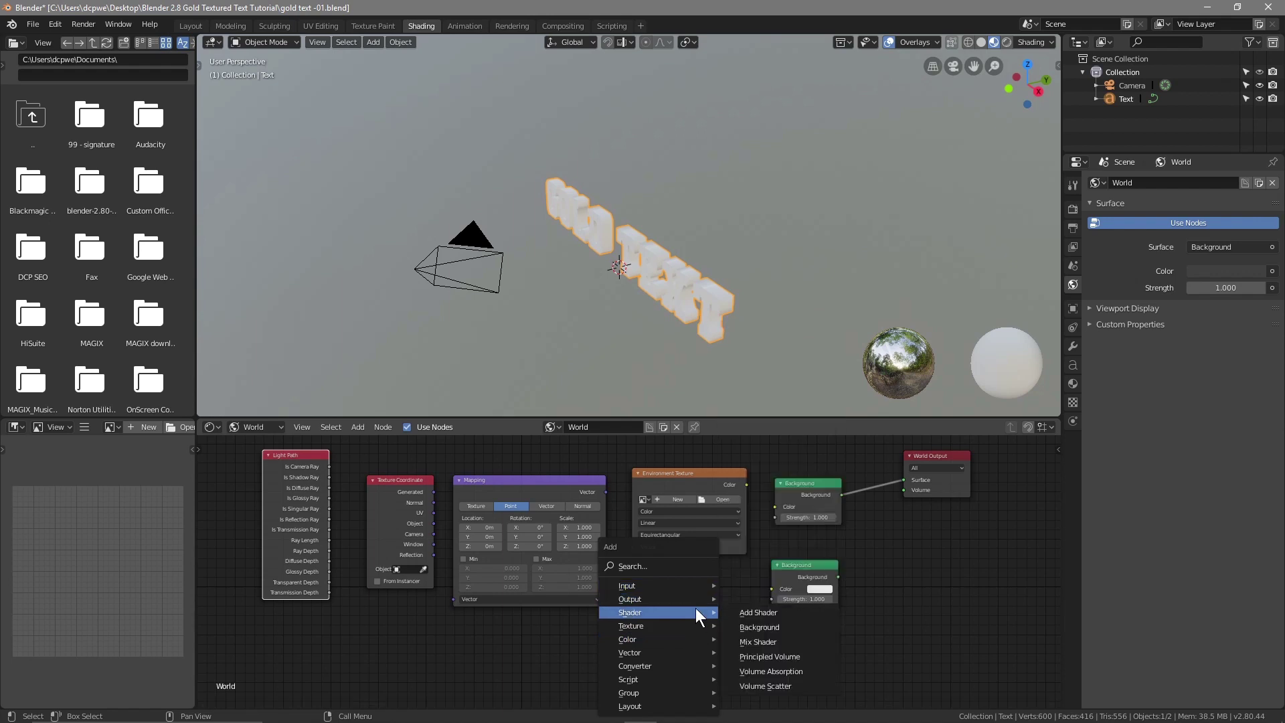
left_click(752, 641)
Link Generated→Mapping→Environment Texture→Background, and feed the second Background and Is Camera Ray into the Mix Shader
left_click(834, 455)
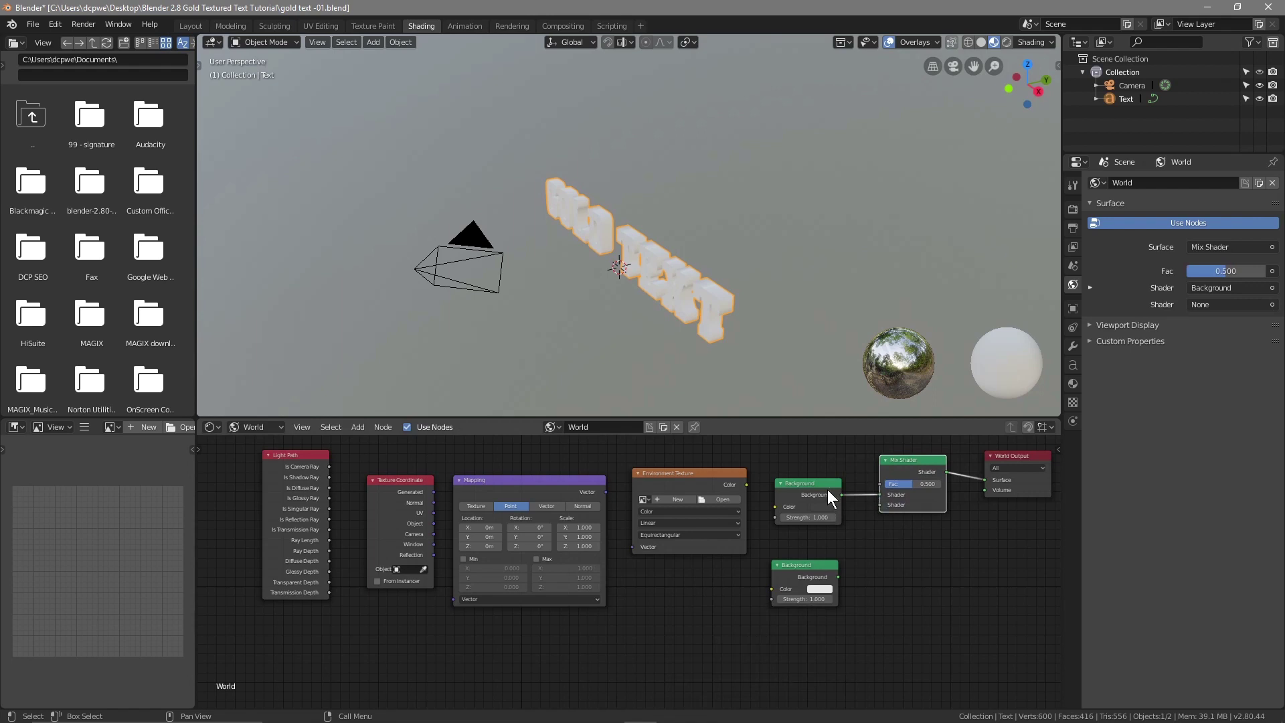
left_click_drag(838, 576, 882, 505)
left_click_drag(435, 492, 459, 599)
left_click_drag(609, 494, 630, 545)
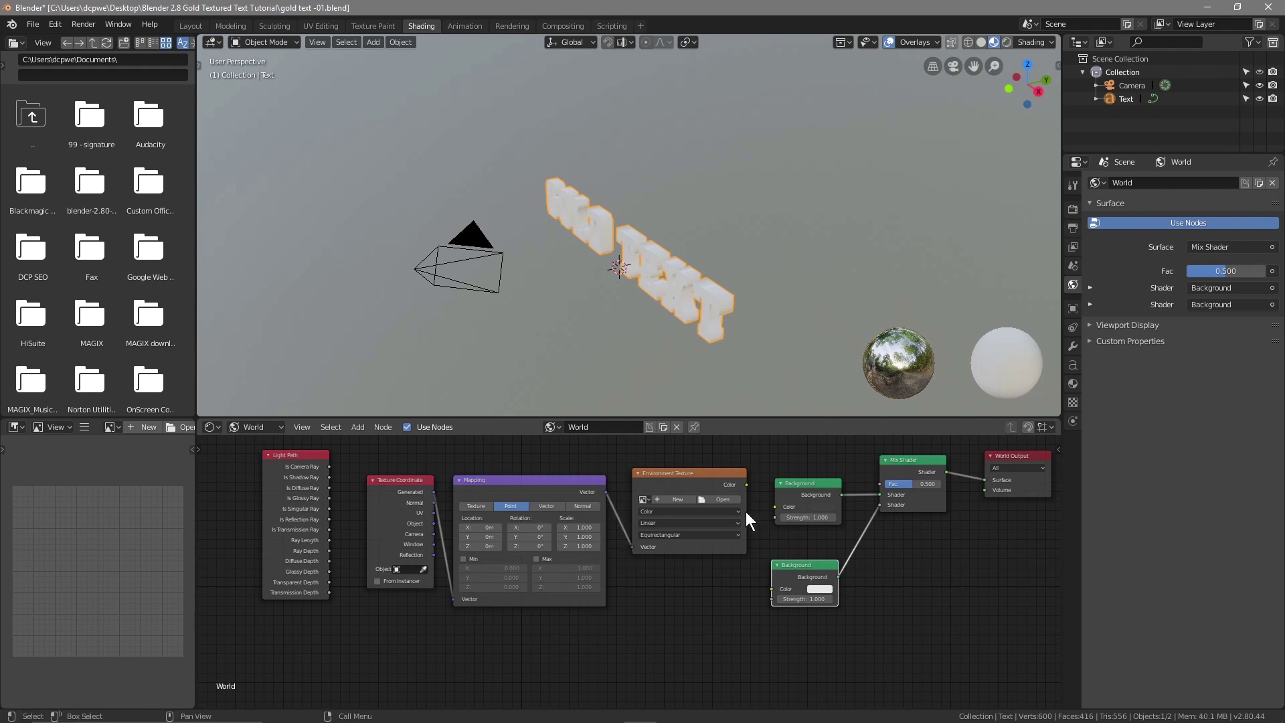
left_click_drag(746, 485, 774, 507)
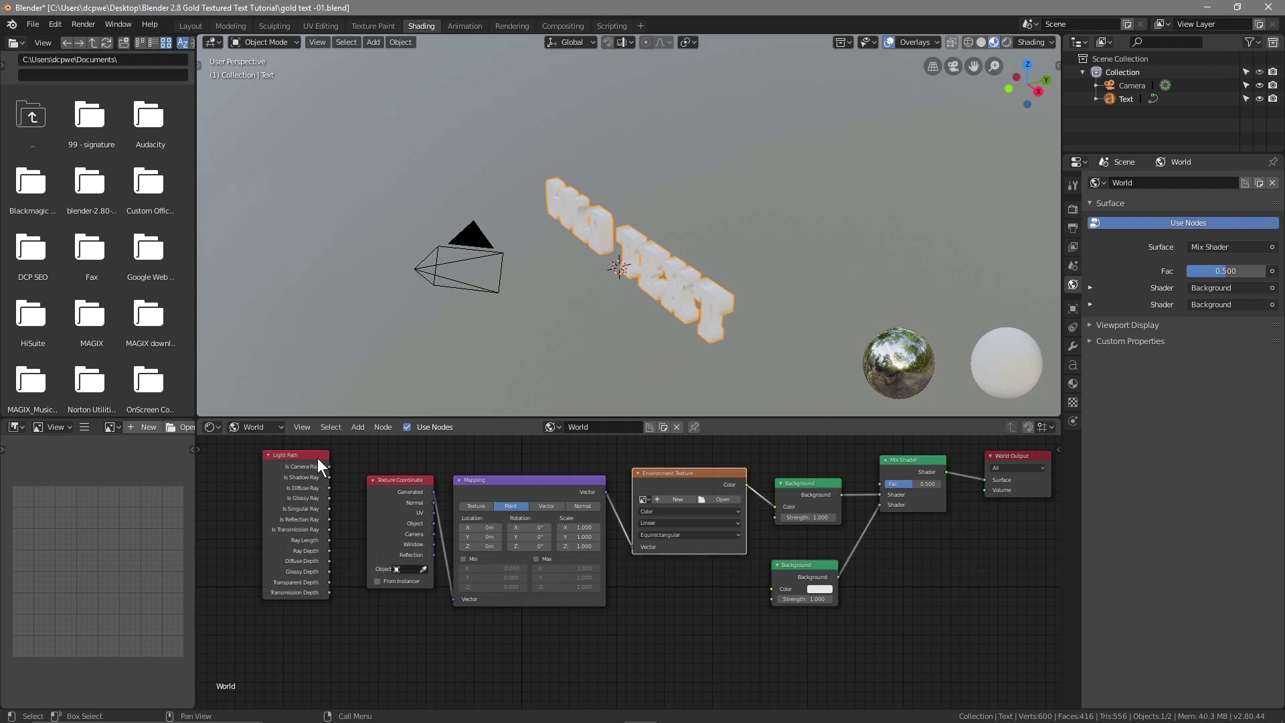
left_click_drag(330, 467, 880, 483)
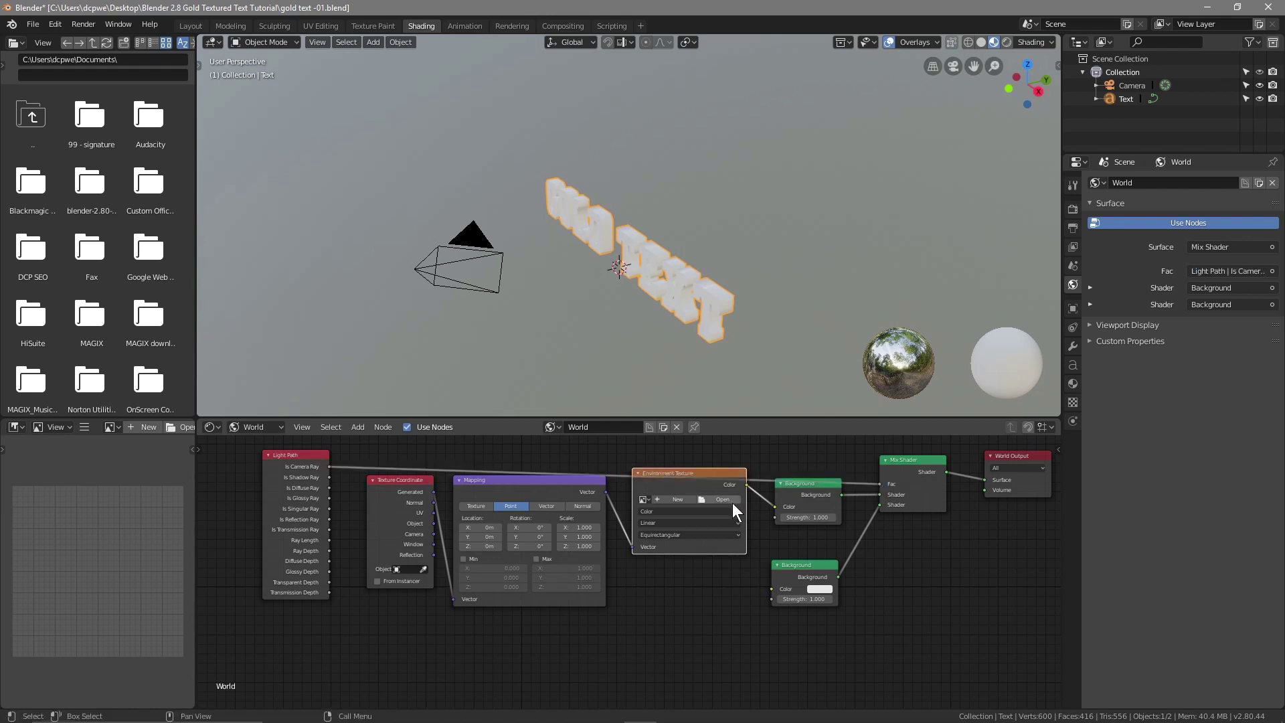
left_click(713, 498)
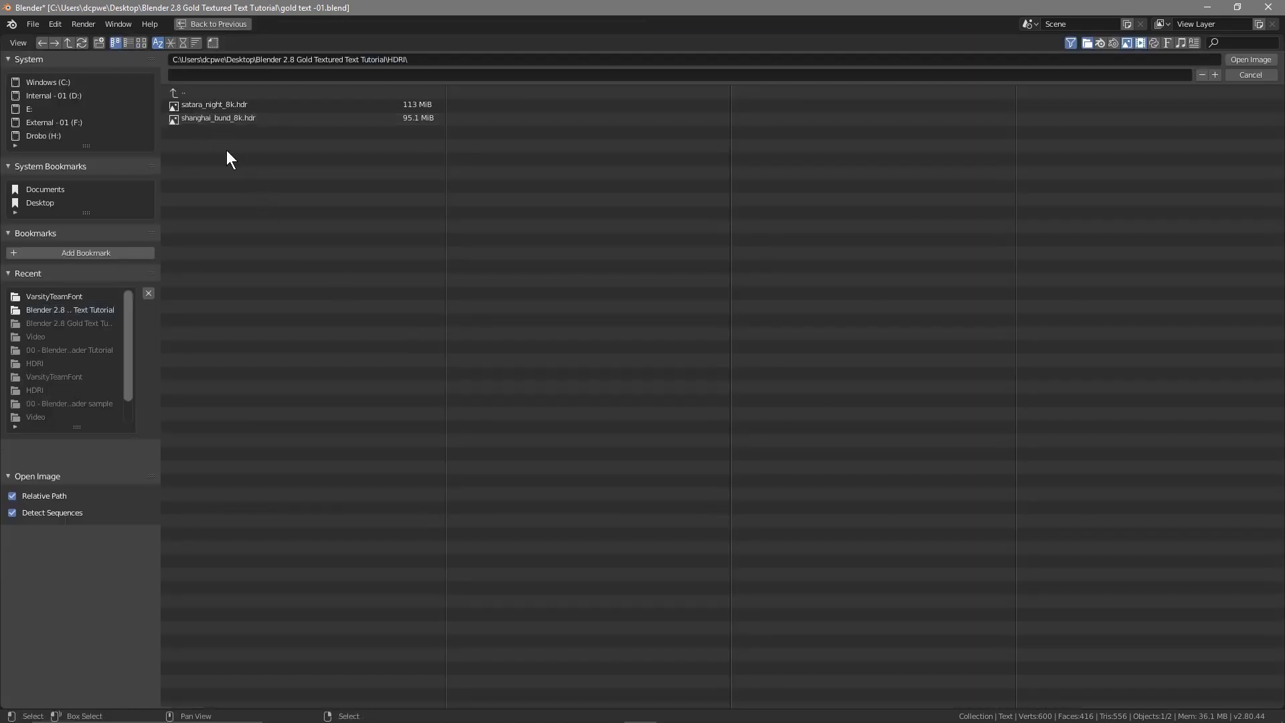
Load satara_night_8k.hdr into the Environment Texture and preview it in Rendered shading
left_click(220, 105)
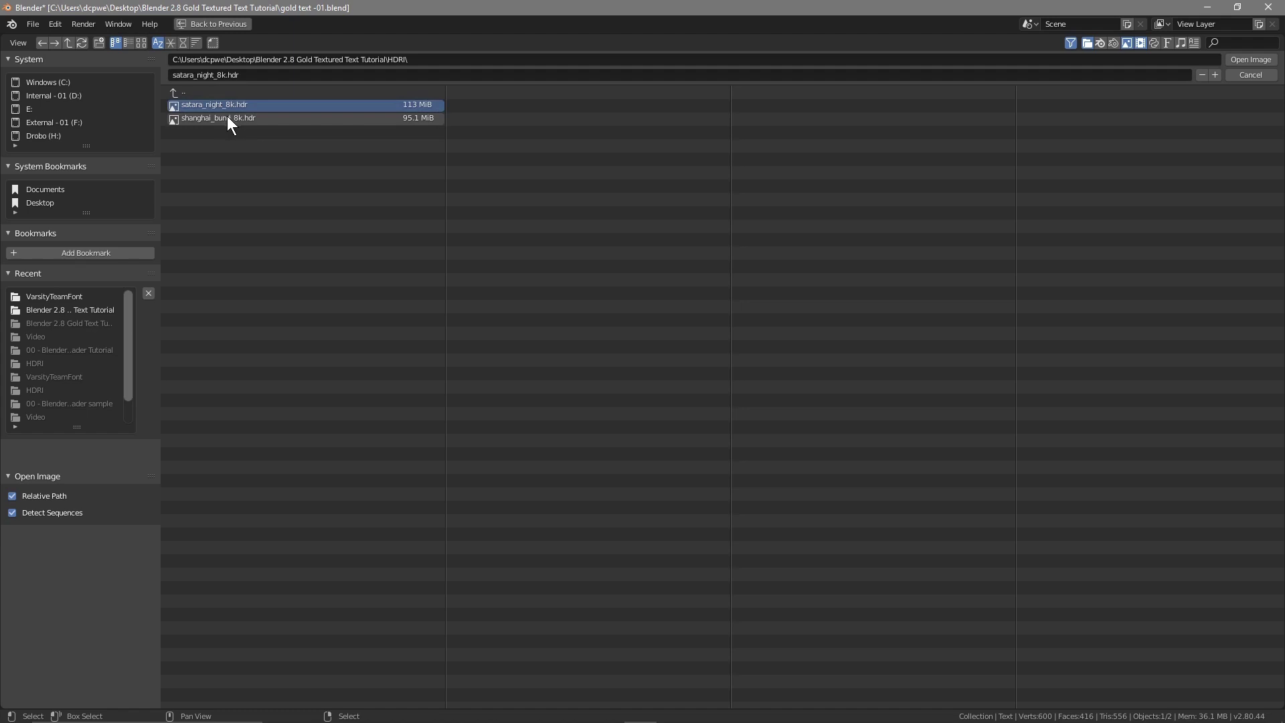
left_click(1242, 59)
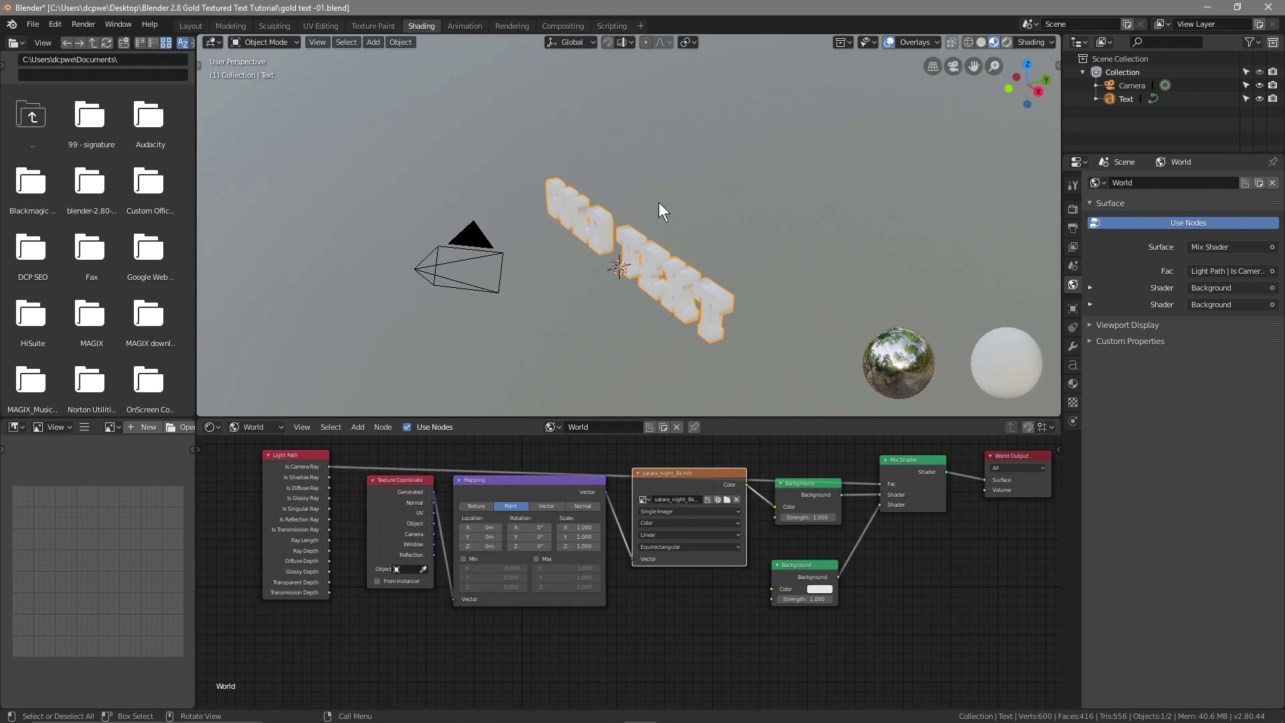
left_click(1007, 42)
mouse_move(606, 280)
middle_mouse_down()
mouse_move(733, 266)
mouse_move(629, 275)
mouse_move(692, 296)
mouse_move(503, 308)
mouse_move(649, 266)
mouse_move(628, 267)
mouse_move(604, 279)
mouse_move(681, 291)
mouse_move(460, 281)
mouse_move(496, 304)
mouse_move(468, 277)
middle_mouse_up()
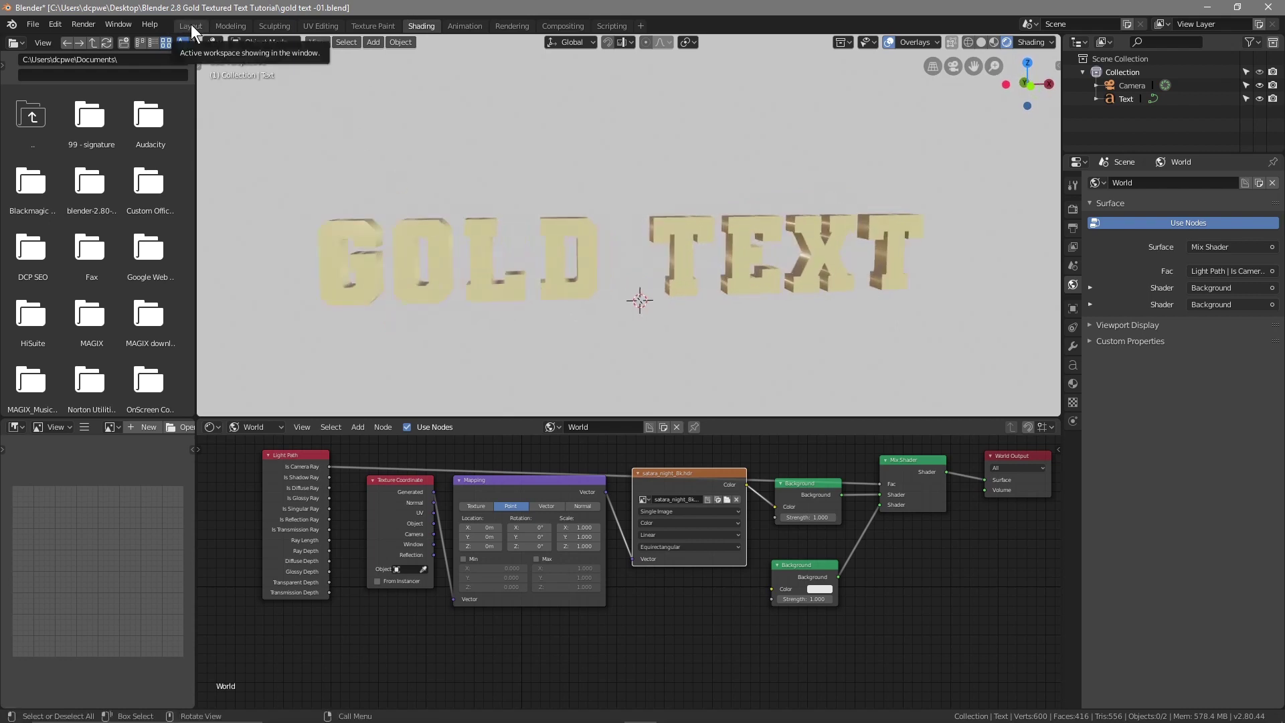
left_click(191, 27)
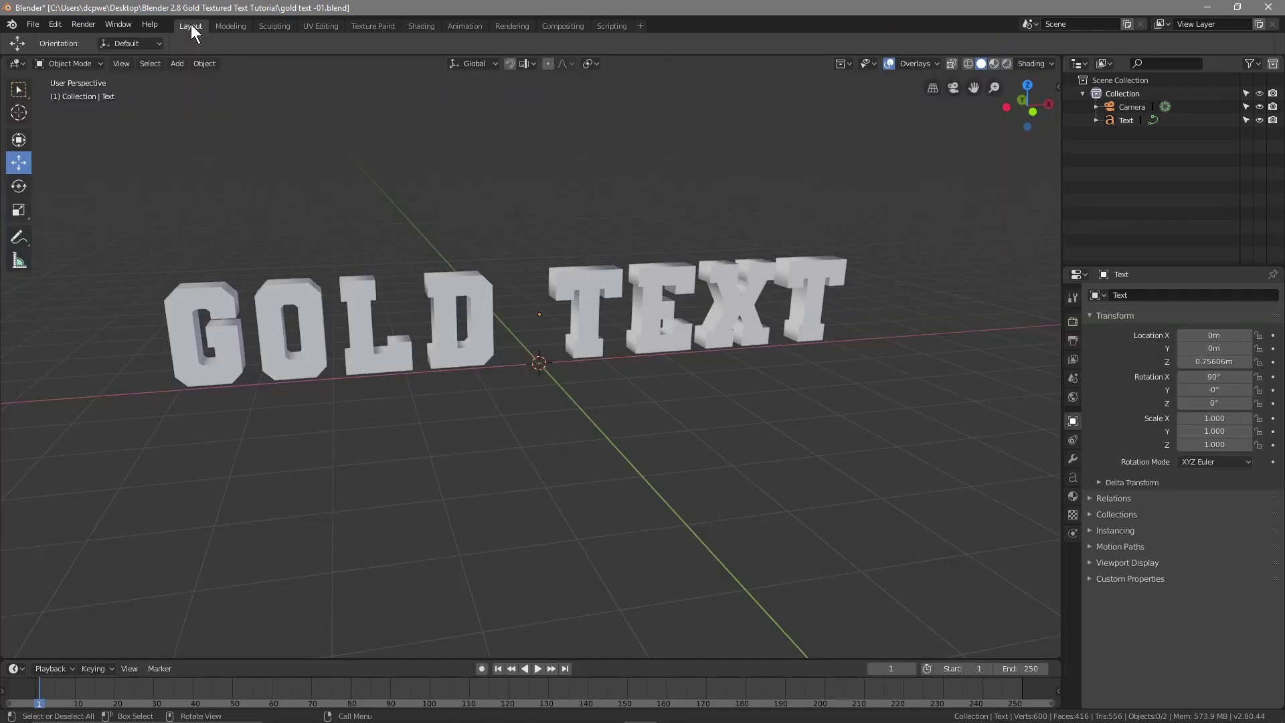
Convert the selected GOLD TEXT object with Mesh from Curve/Meta/Surf/Text
left_click(589, 308)
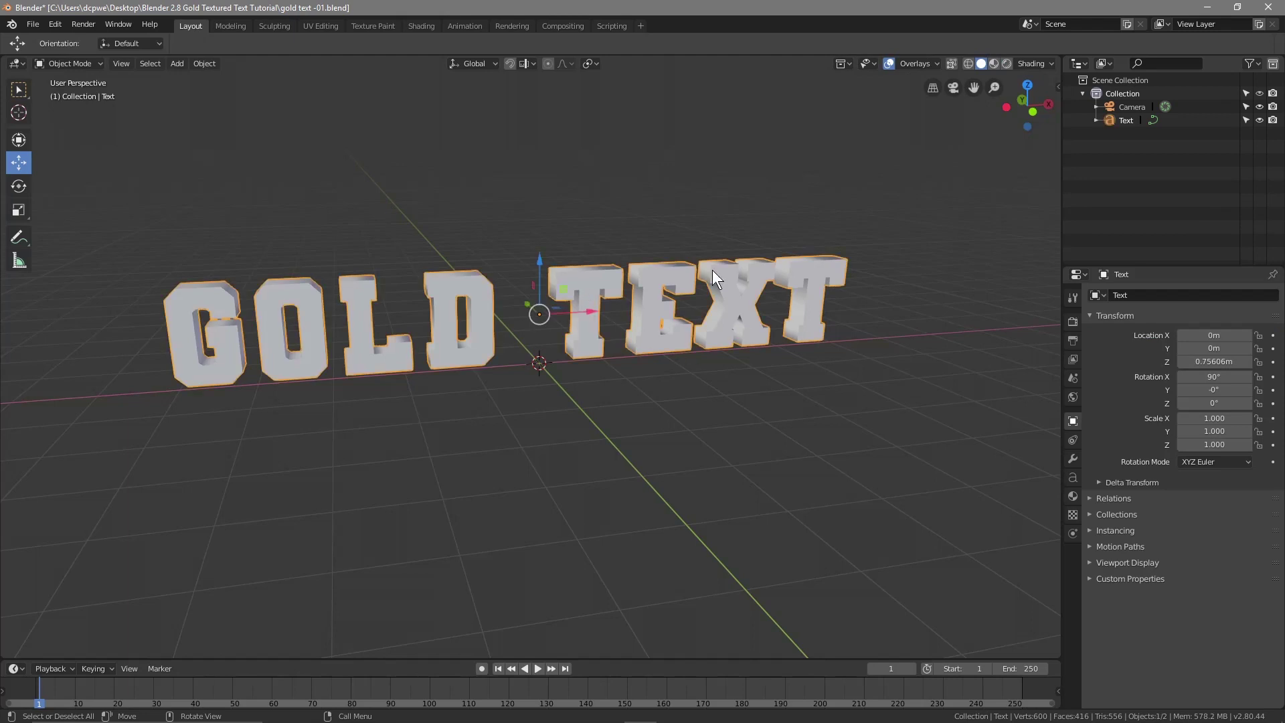
left_click(201, 64)
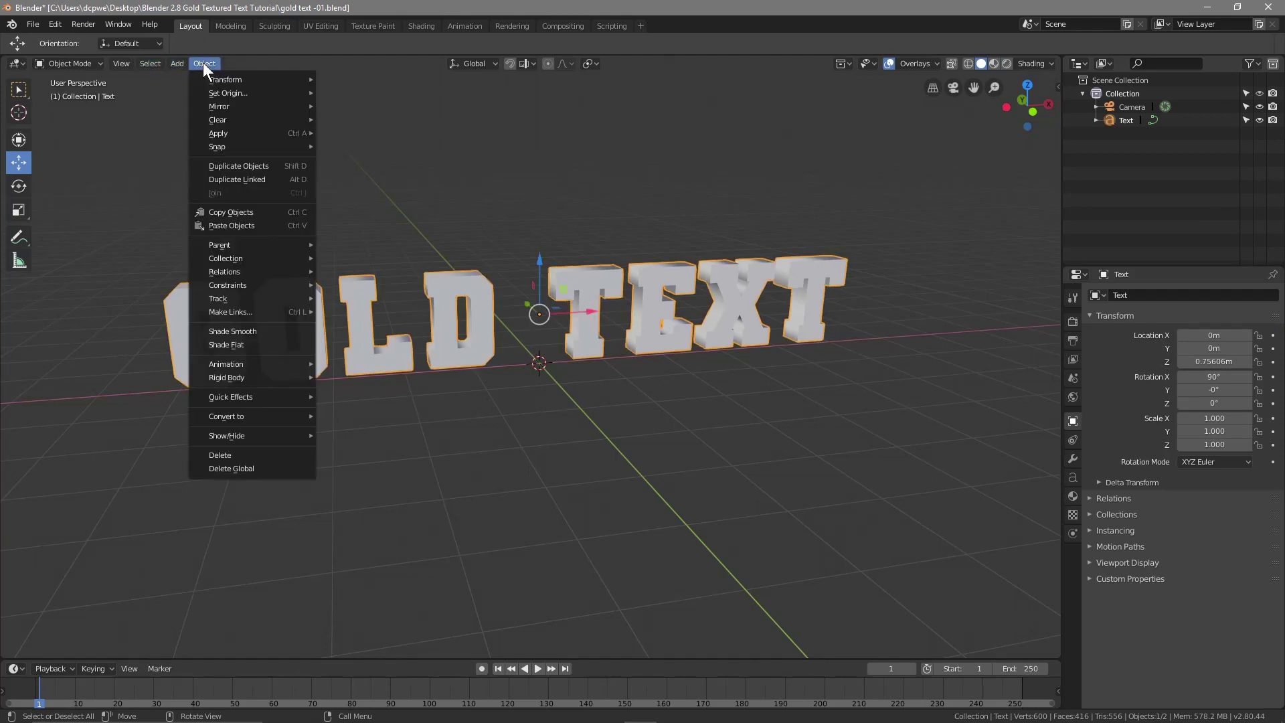
mouse_move(275, 412)
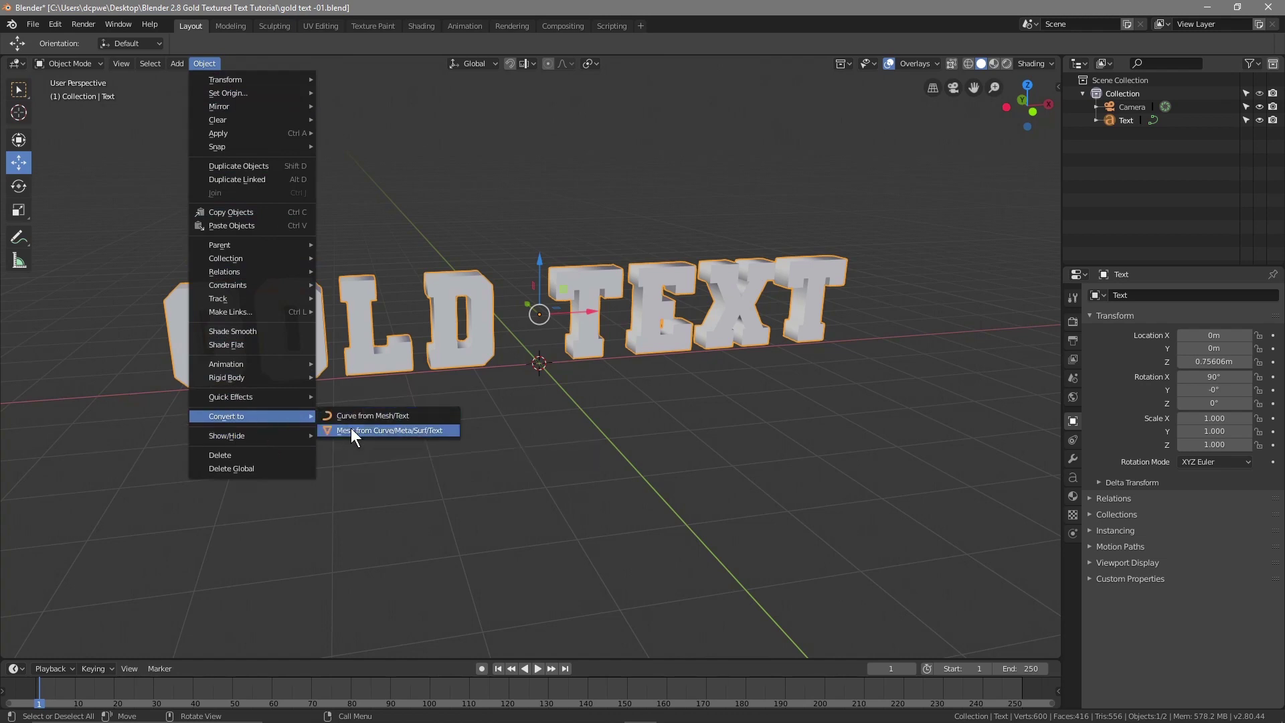
left_click(351, 430)
middle_click_drag(553, 325, 556, 407)
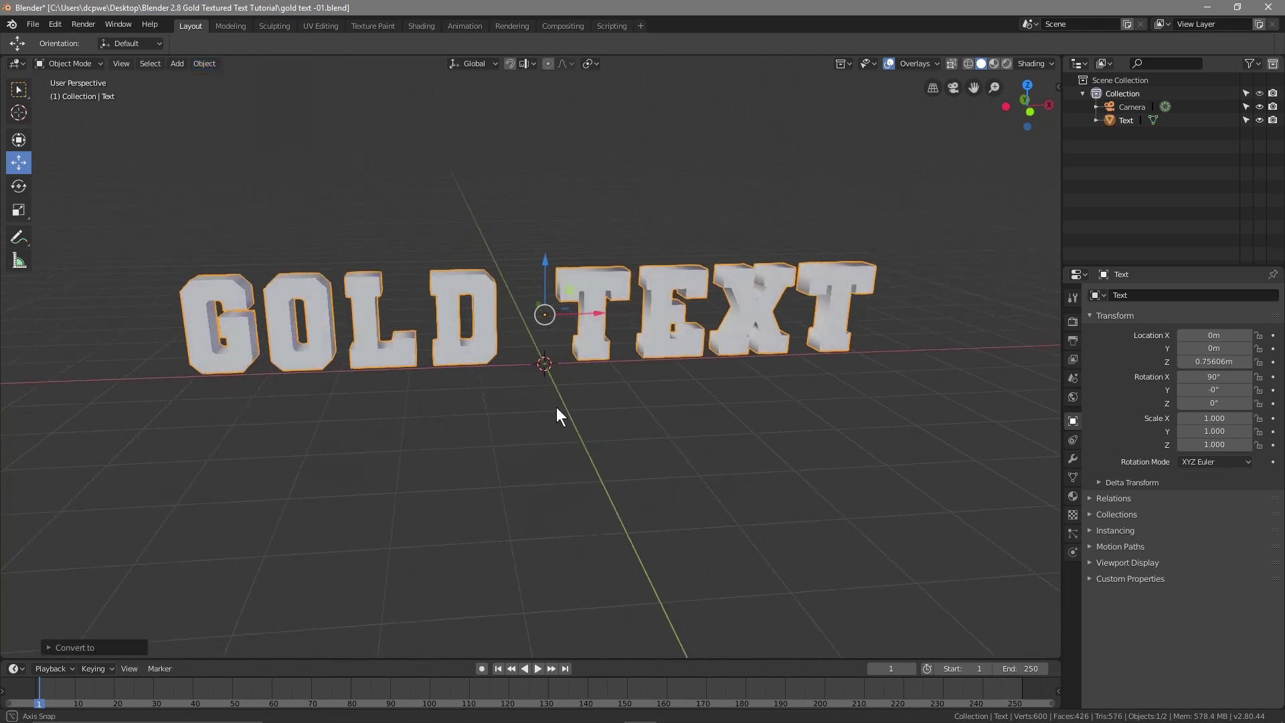
Inspect the new mesh in Edit Mode, then return to Object Mode
left_click(61, 63)
left_click(70, 95)
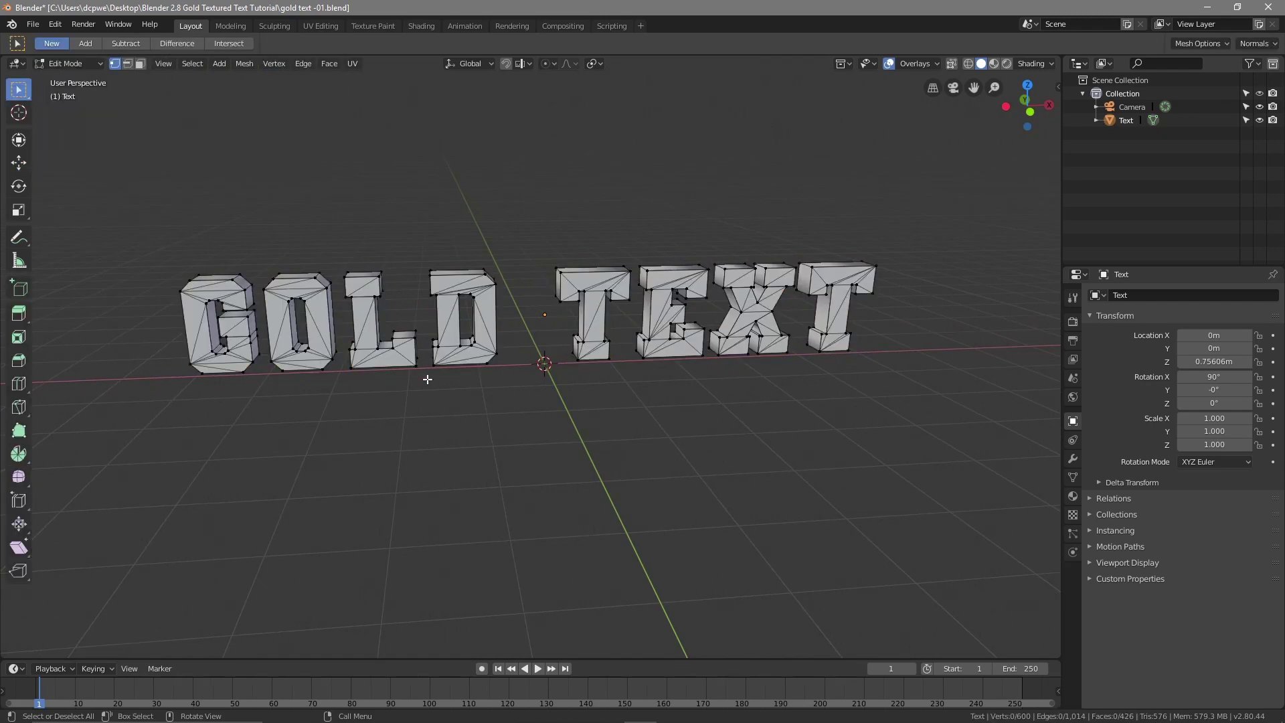
mouse_move(277, 427)
middle_mouse_down()
mouse_move(488, 421)
mouse_move(533, 399)
mouse_move(258, 408)
mouse_move(256, 421)
middle_mouse_up()
left_click(66, 63)
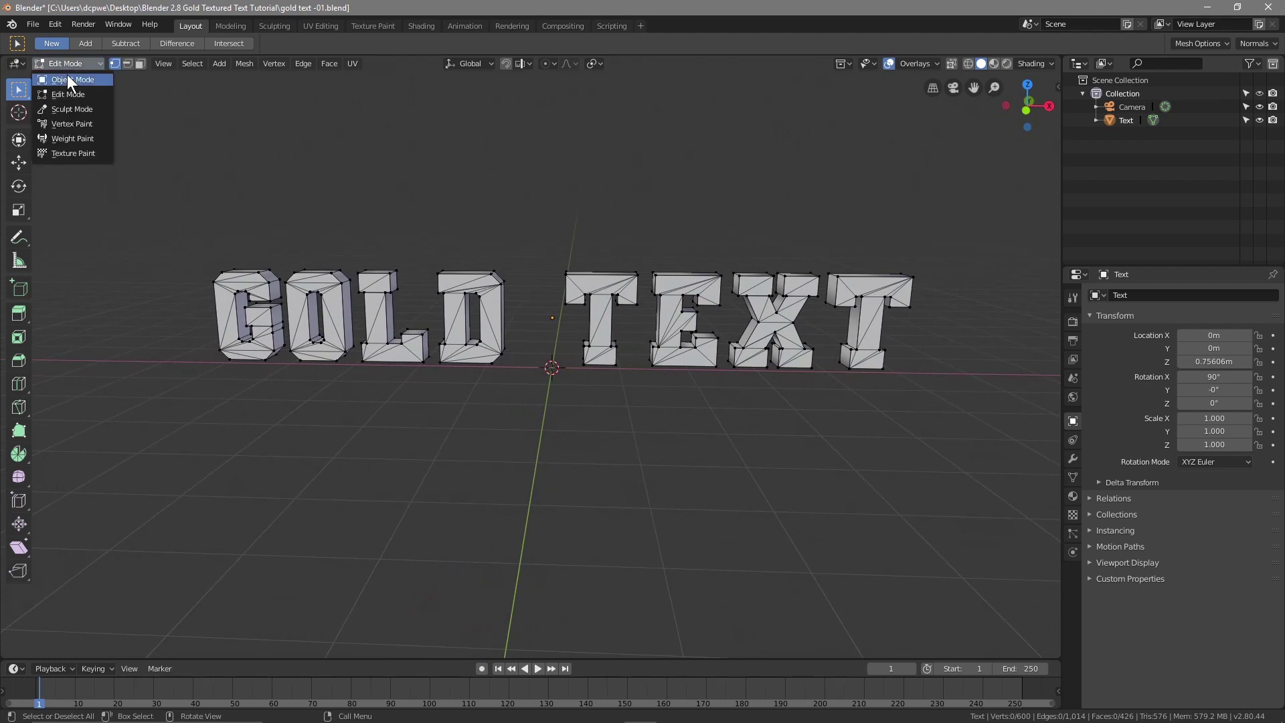
left_click(75, 75)
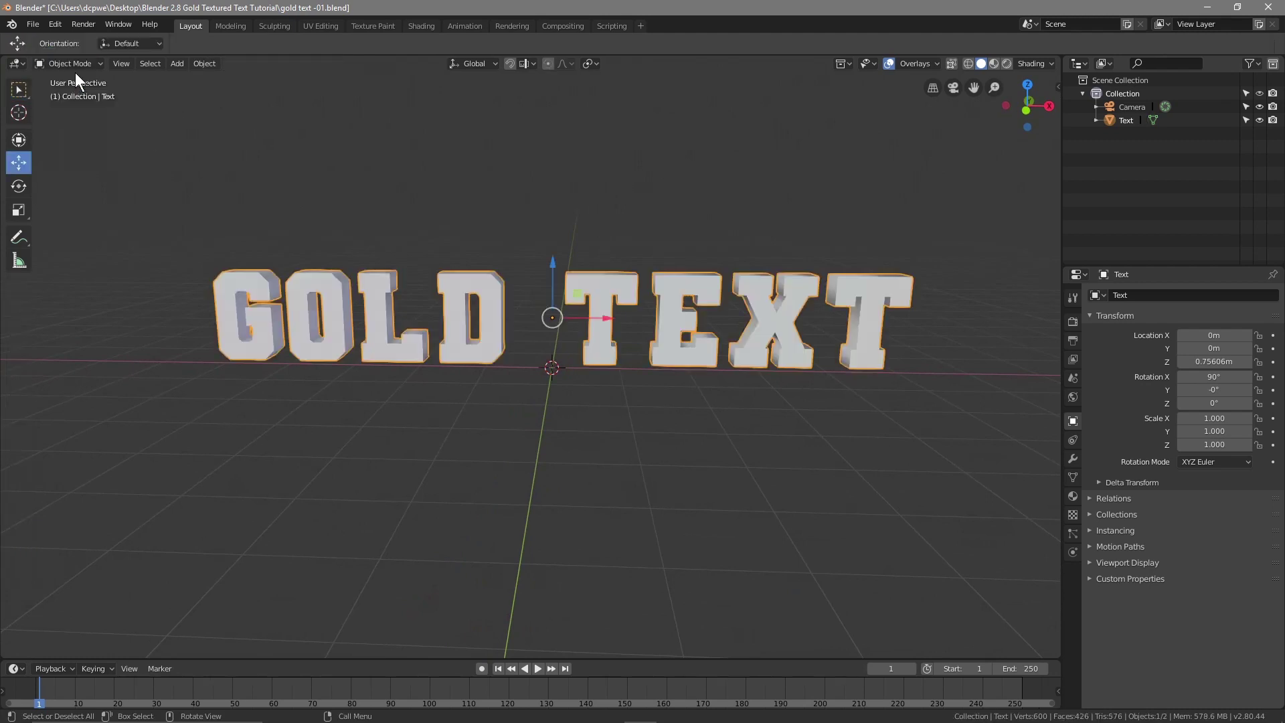
Add a Remesh modifier to GOLD TEXT, keeping disconnected pieces, with Octree Depth 8
left_click(1073, 461)
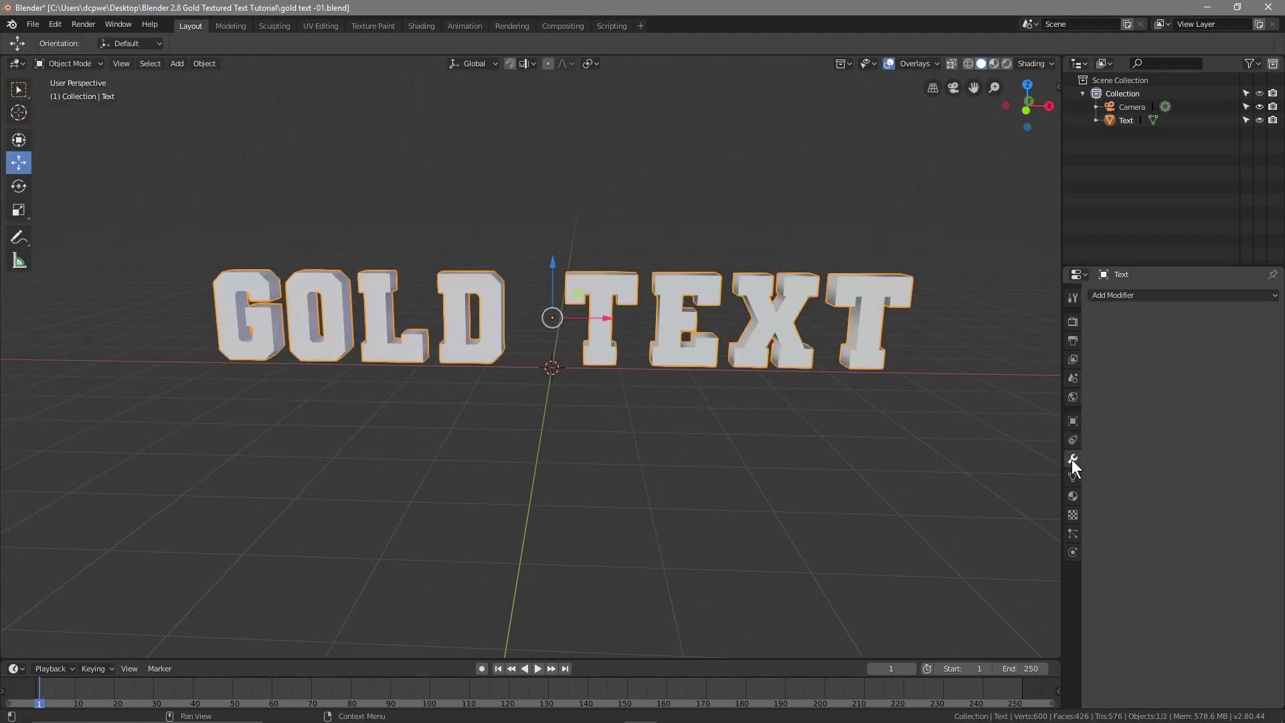
left_click(1106, 293)
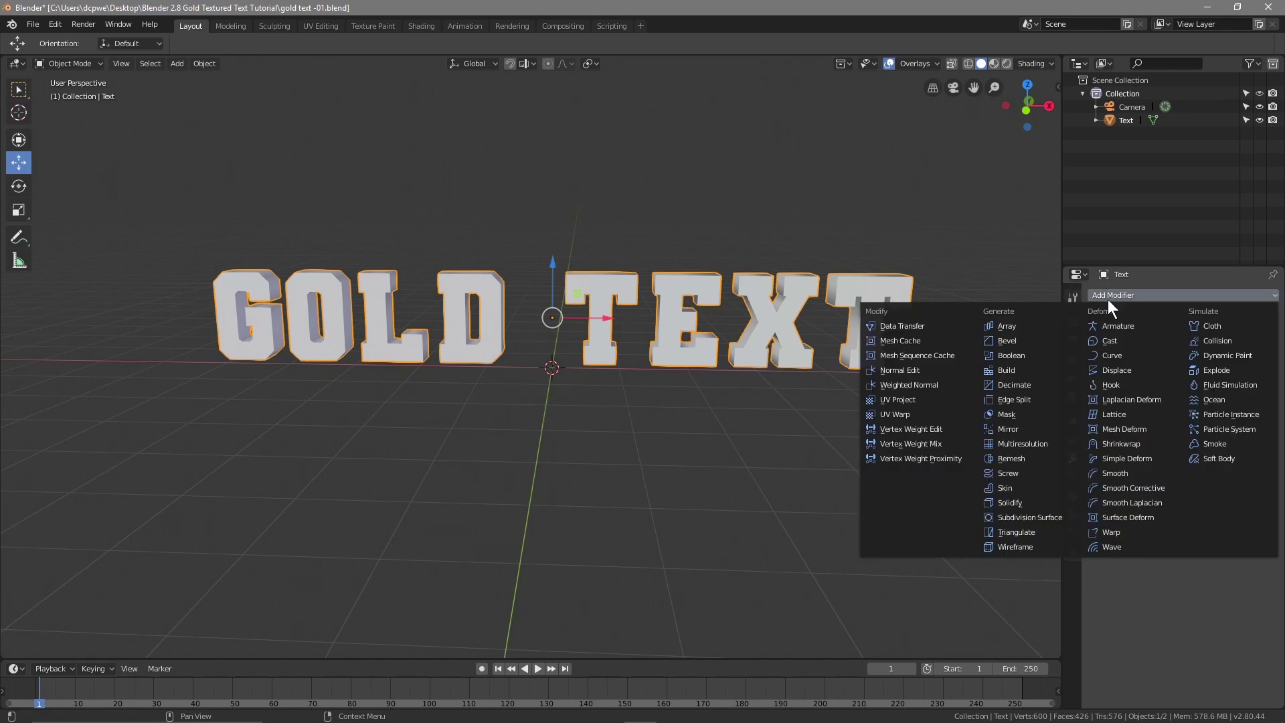
left_click(1022, 459)
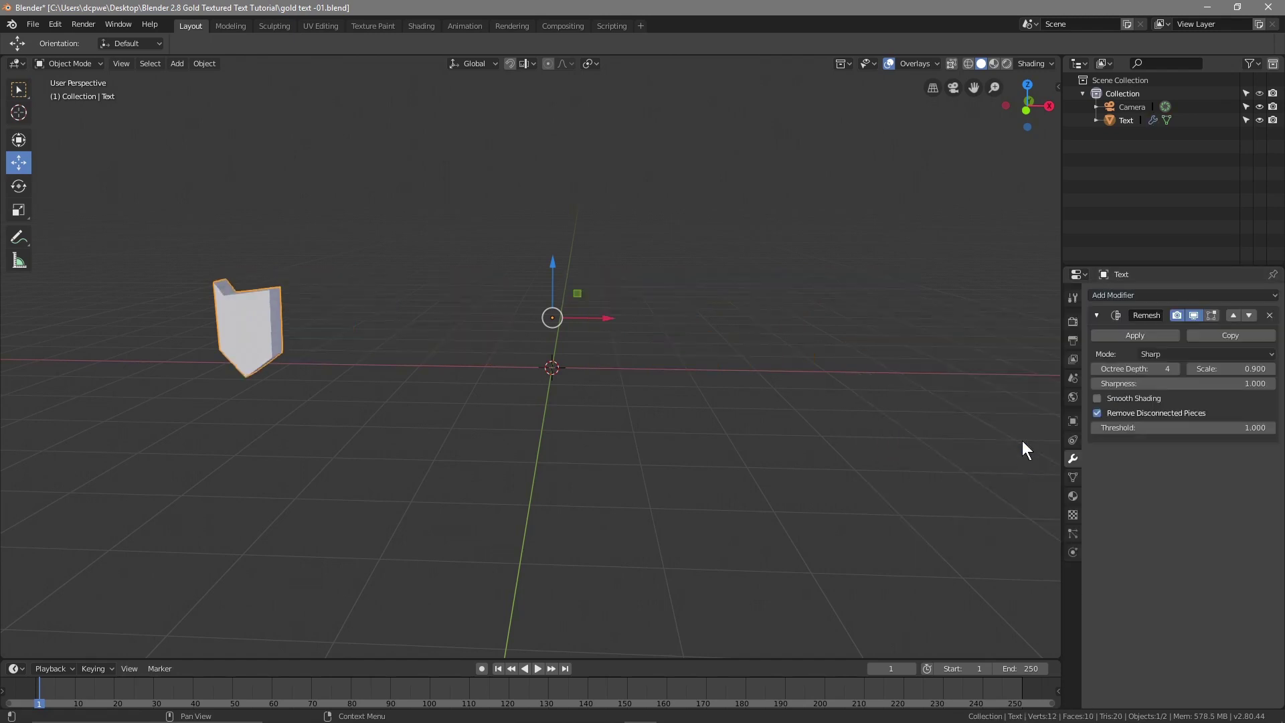
left_click(1130, 413)
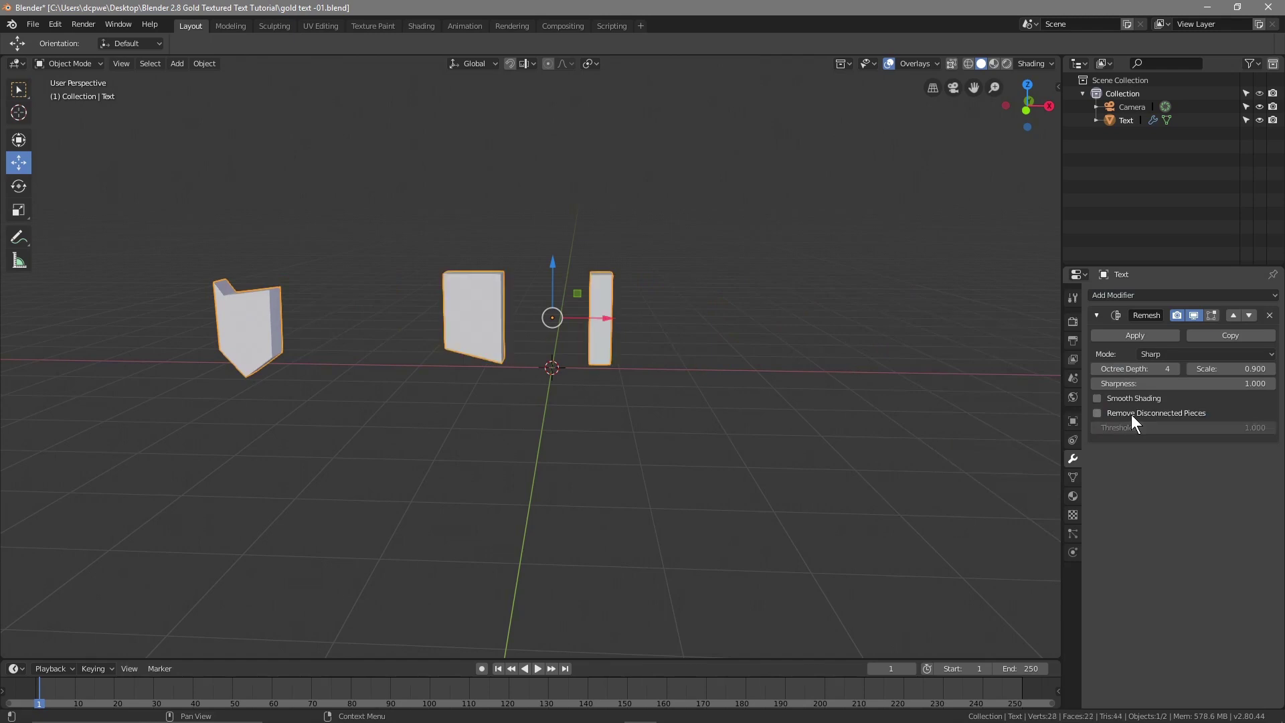
left_click(1175, 368)
left_click(1176, 368)
left_click(1175, 368)
left_click(1175, 368)
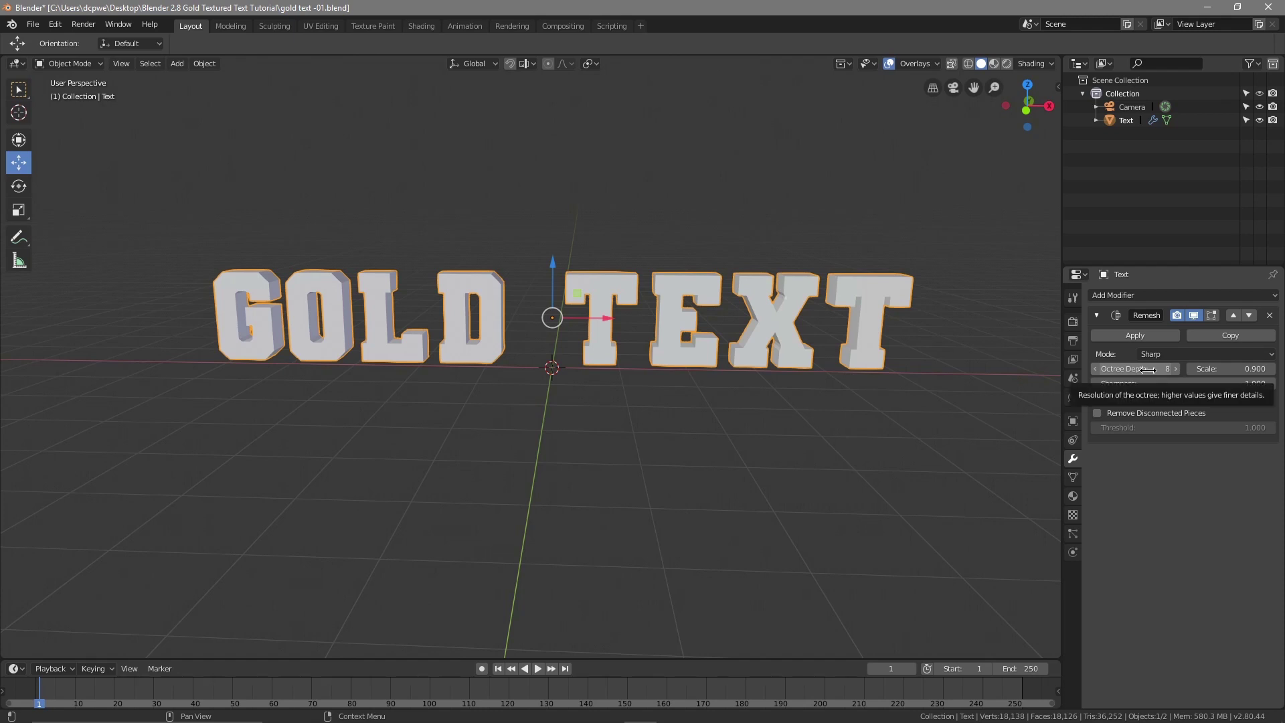
Apply the Remesh, inspect the dense 18,126-face mesh in Edit Mode, then go to Shading
left_click(1135, 335)
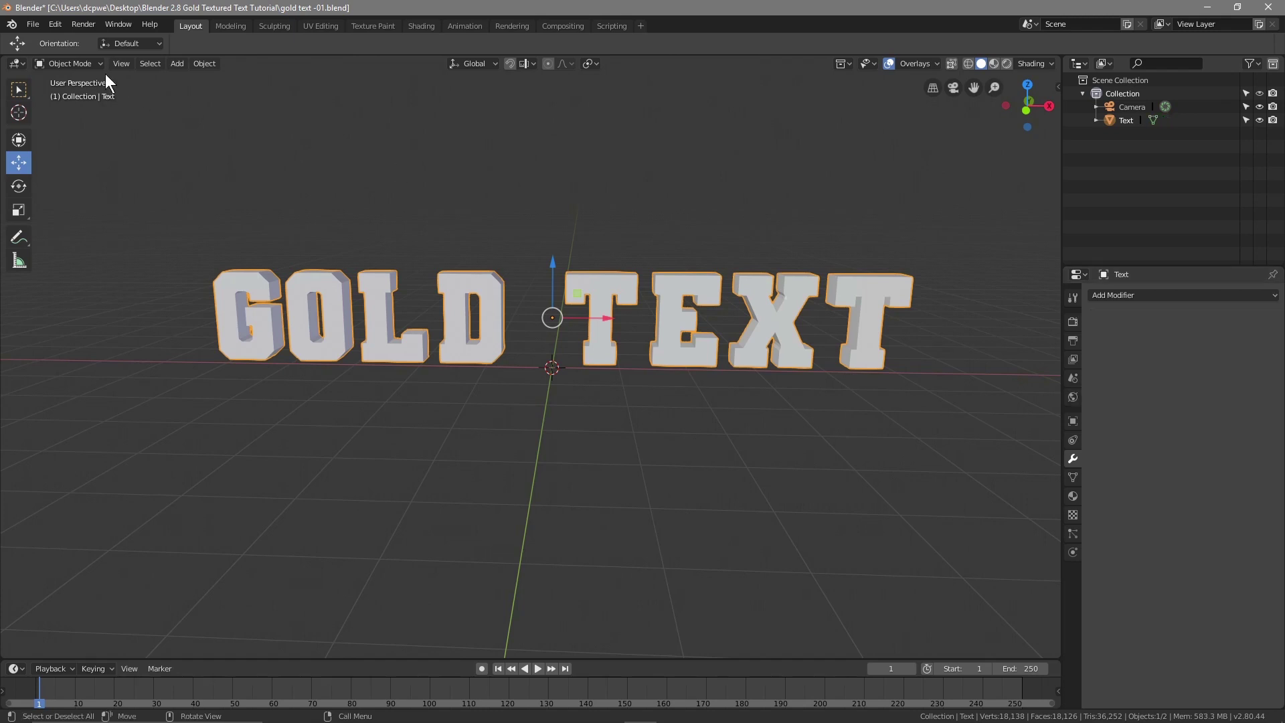
left_click(78, 63)
left_click(79, 94)
scroll(353, 284, "up", 6)
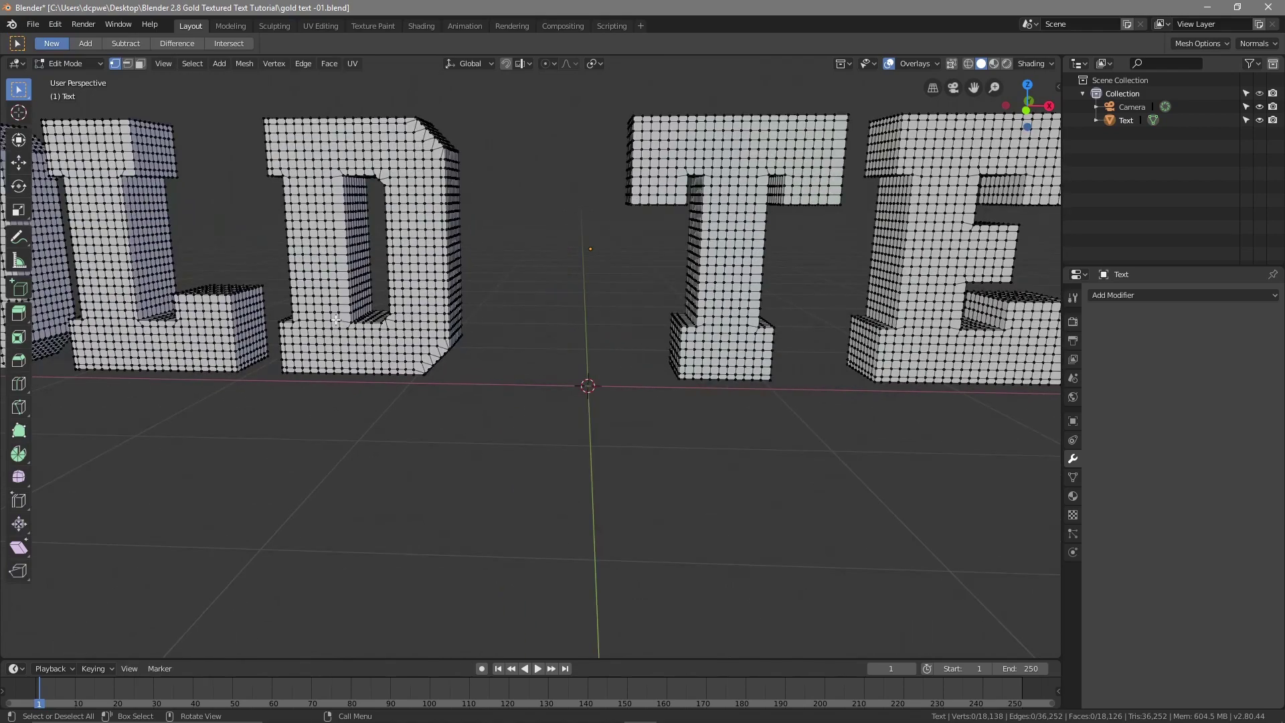
scroll(434, 336, "down", 5)
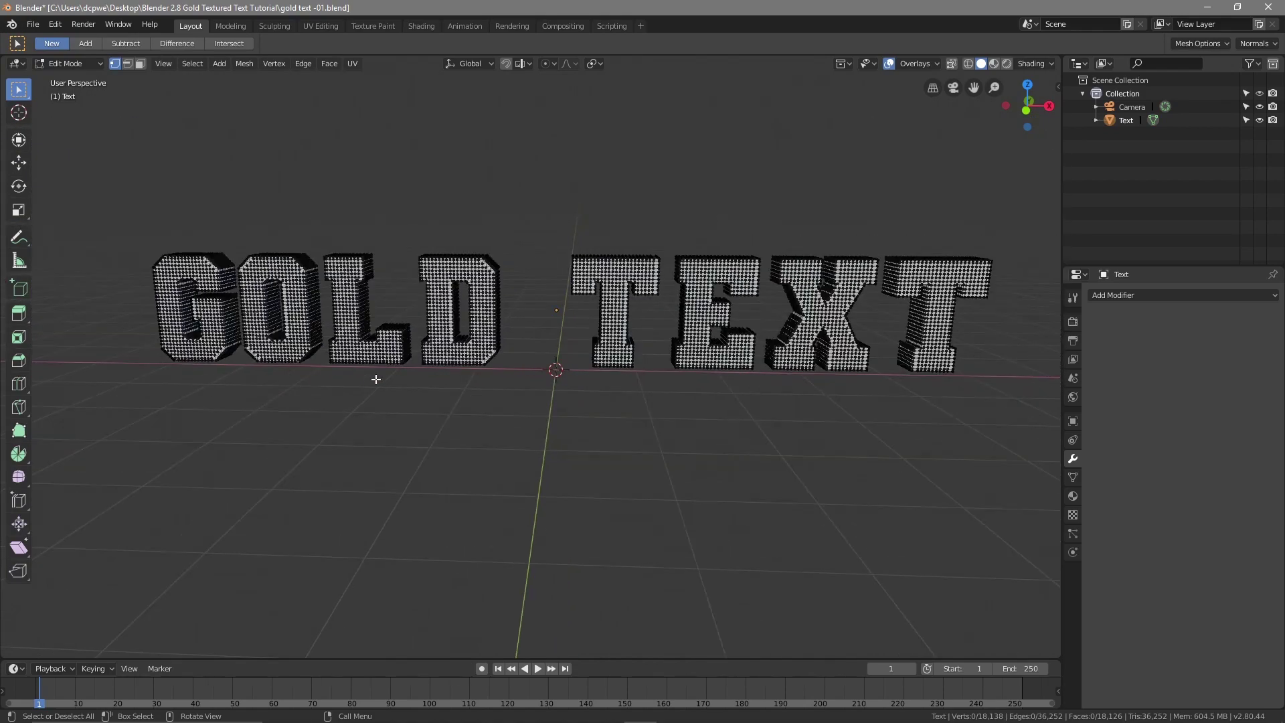
left_click(70, 65)
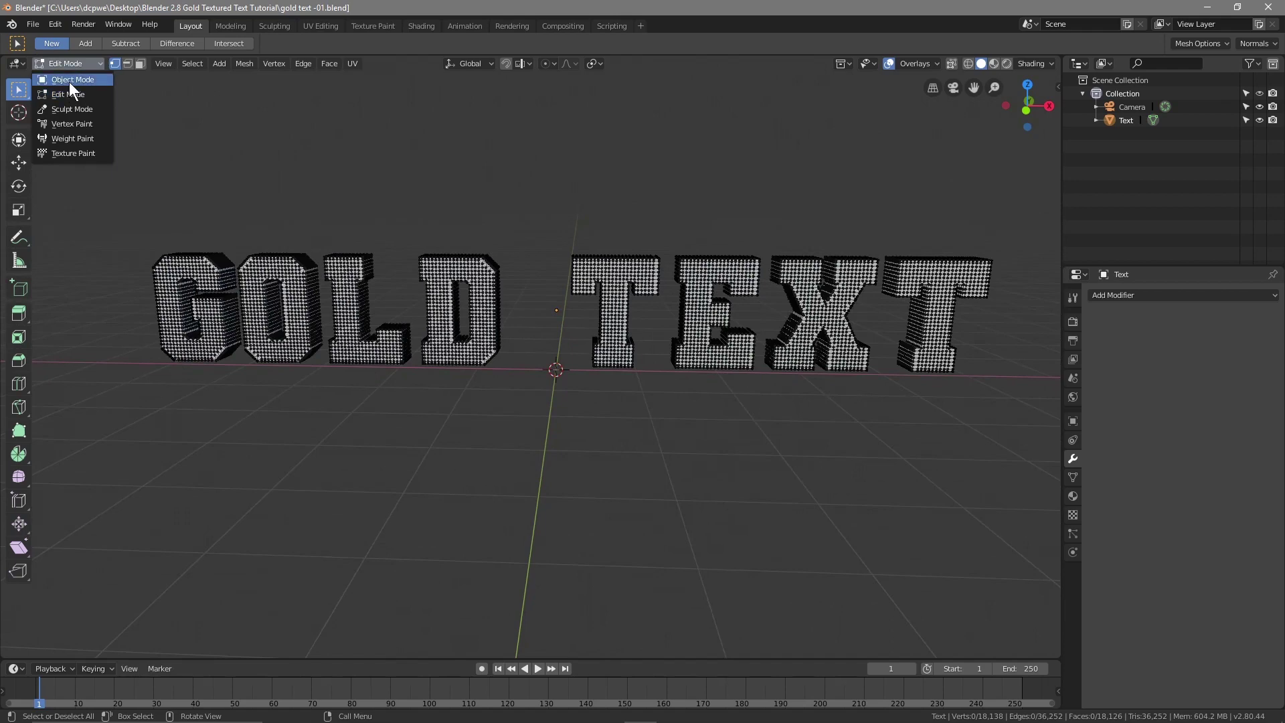
left_click(69, 82)
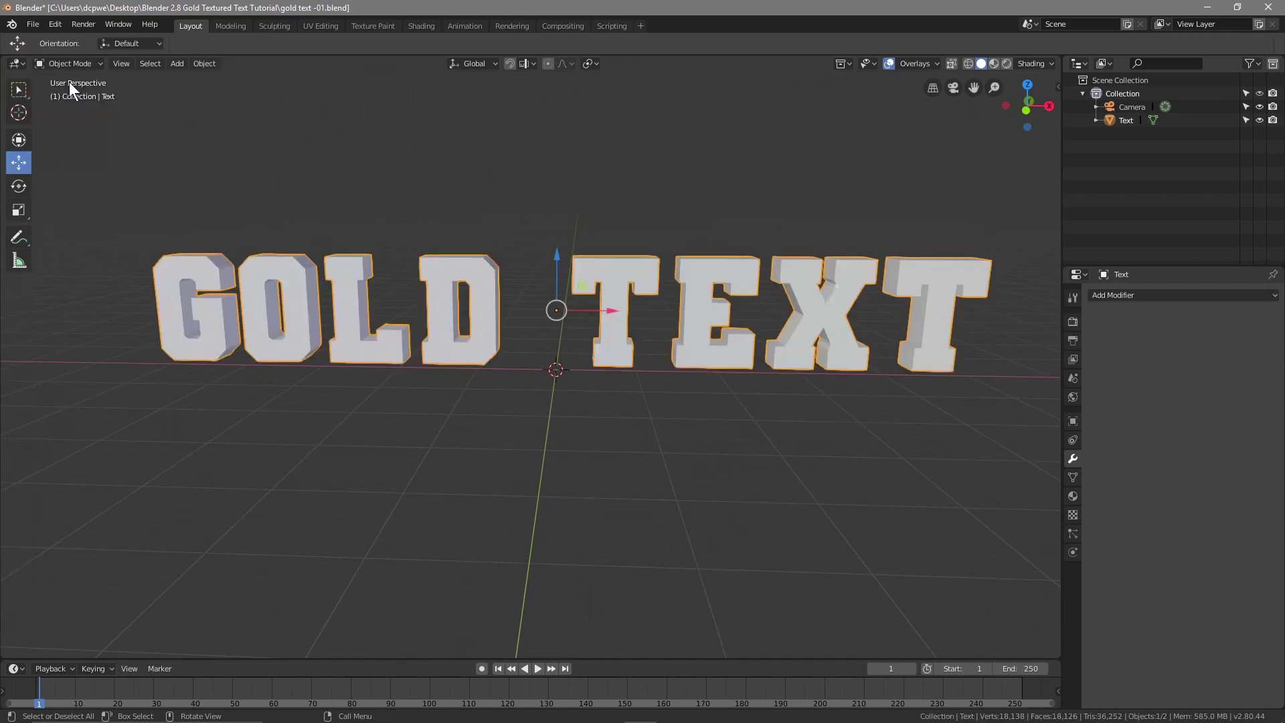
left_click(422, 27)
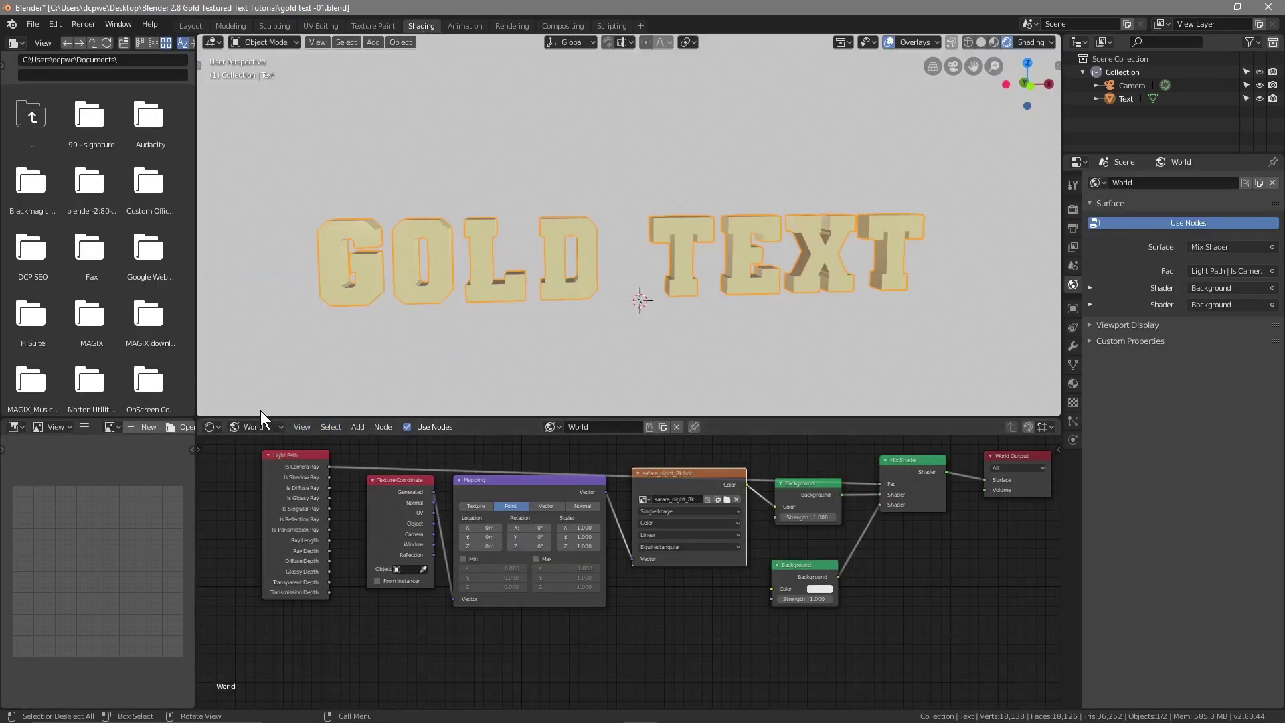
Show the object's shader nodes and create a new material, Material.001, for the text
left_click(244, 427)
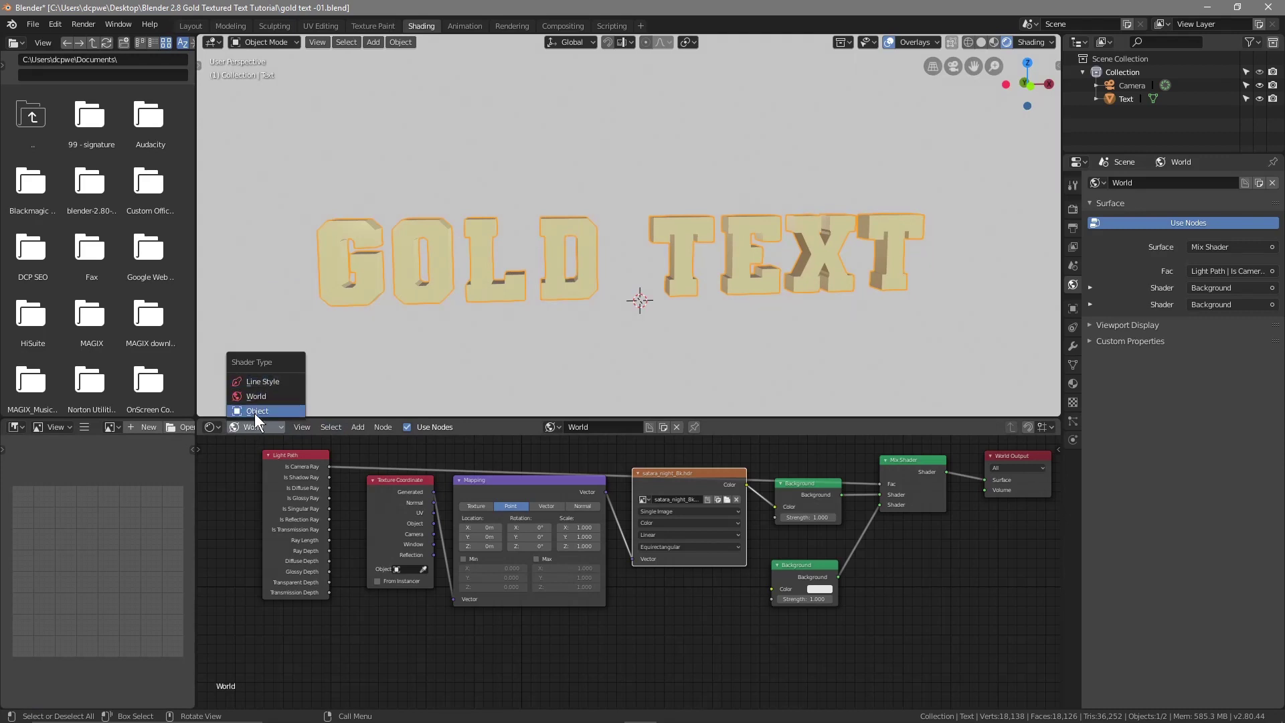
left_click(255, 411)
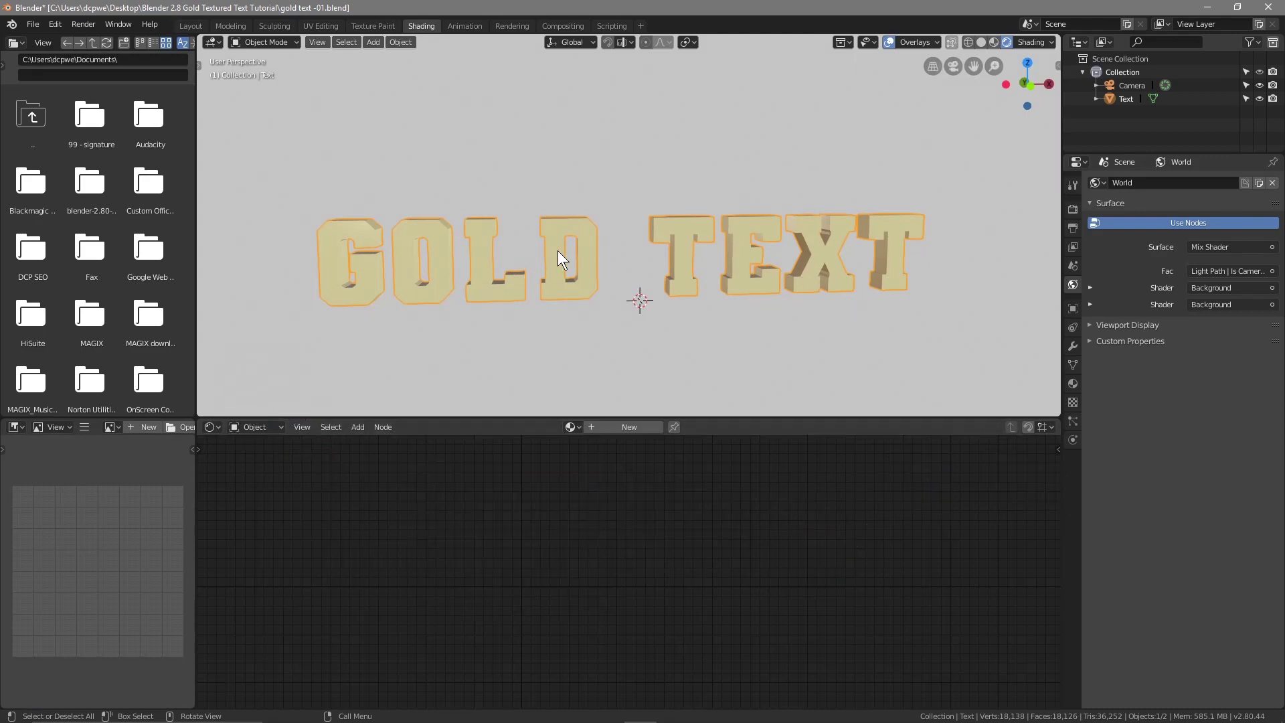
left_click(628, 427)
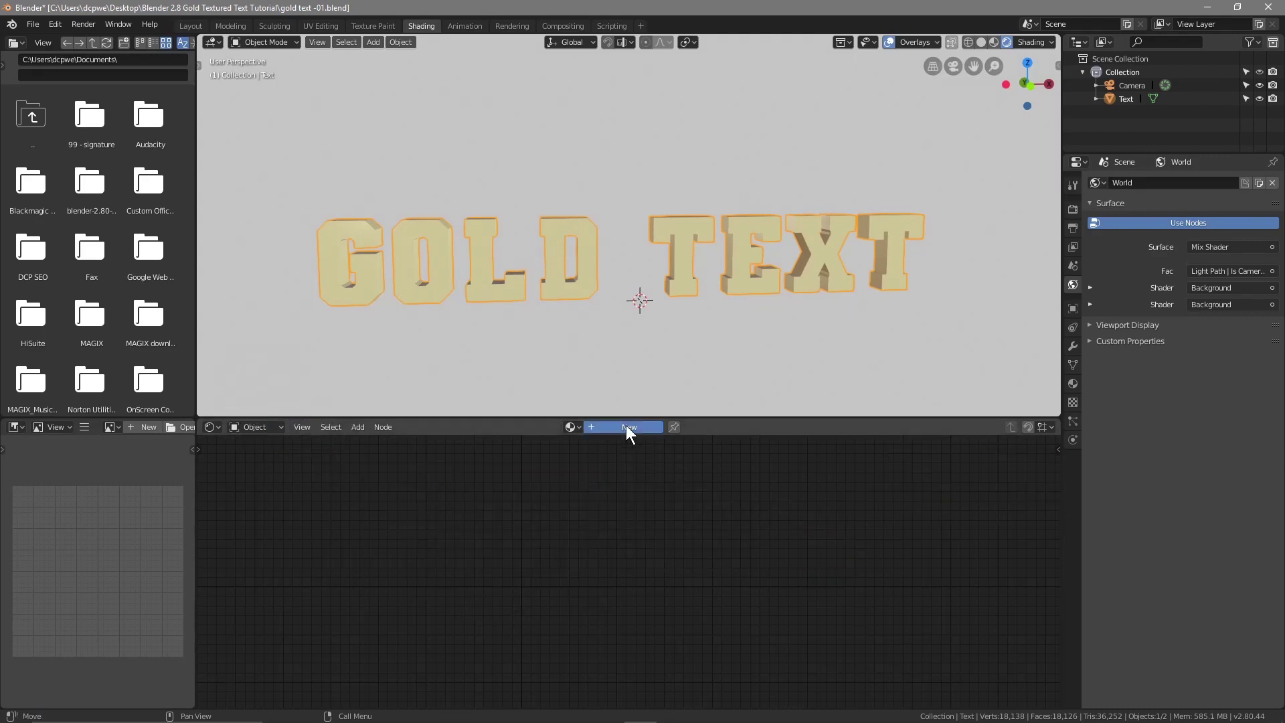
Enlarge the node editor and move Material Output and Principled BSDF to the right
left_click(532, 415)
left_click_drag(527, 417, 526, 285)
left_click_drag(708, 380, 987, 337)
left_click_drag(592, 378, 836, 369)
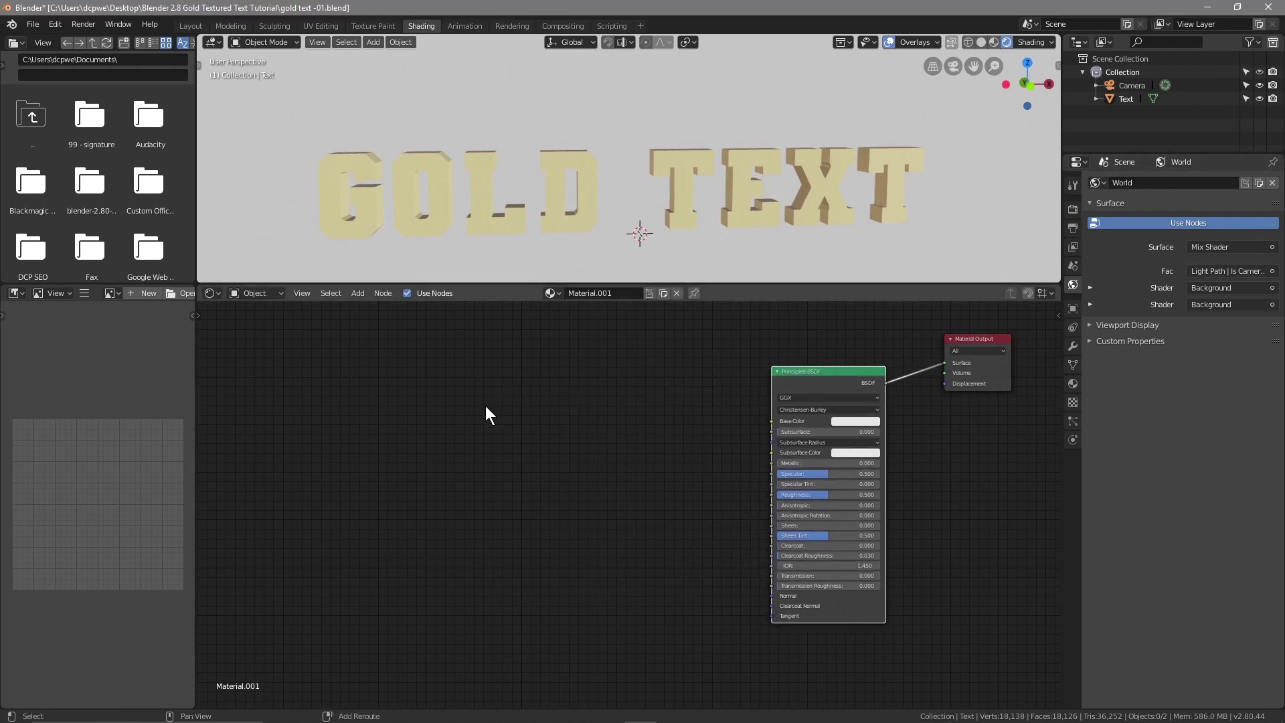
Add a ColorRamp left of the Principled BSDF and a Noise Texture left of the ColorRamp
key("shift+a")
mouse_move(485, 406)
mouse_move(479, 444)
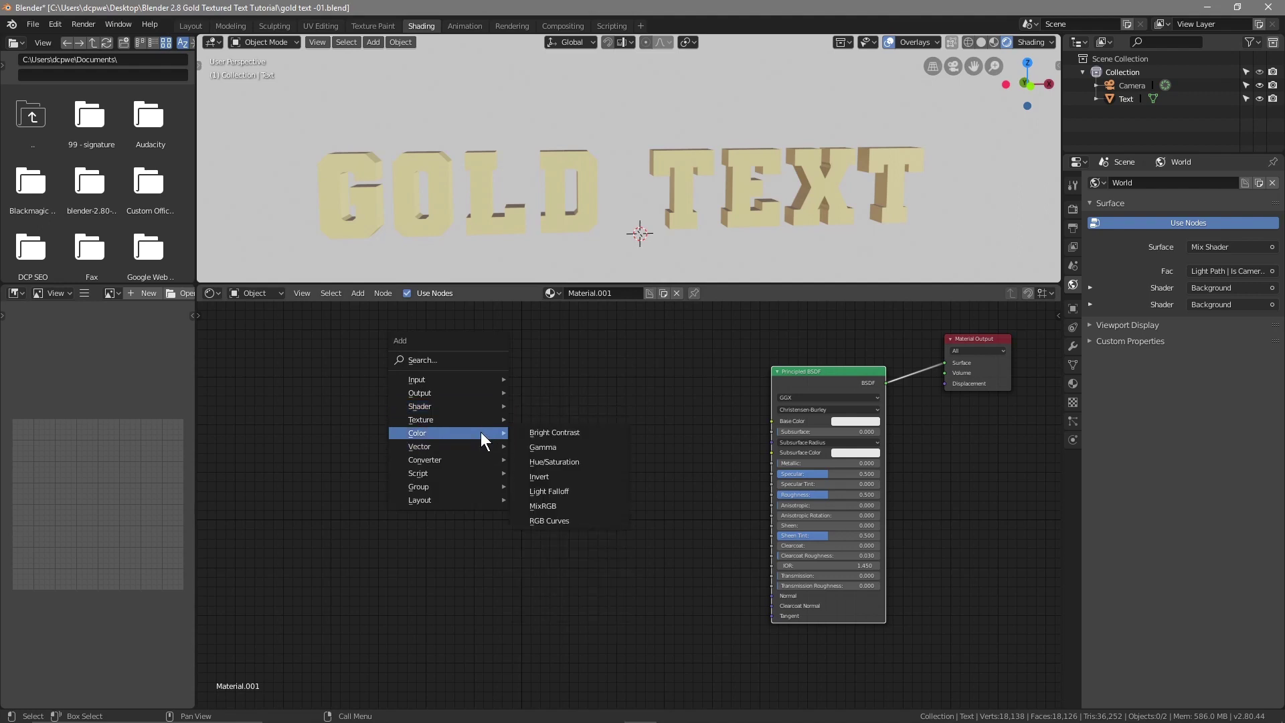
left_click(533, 474)
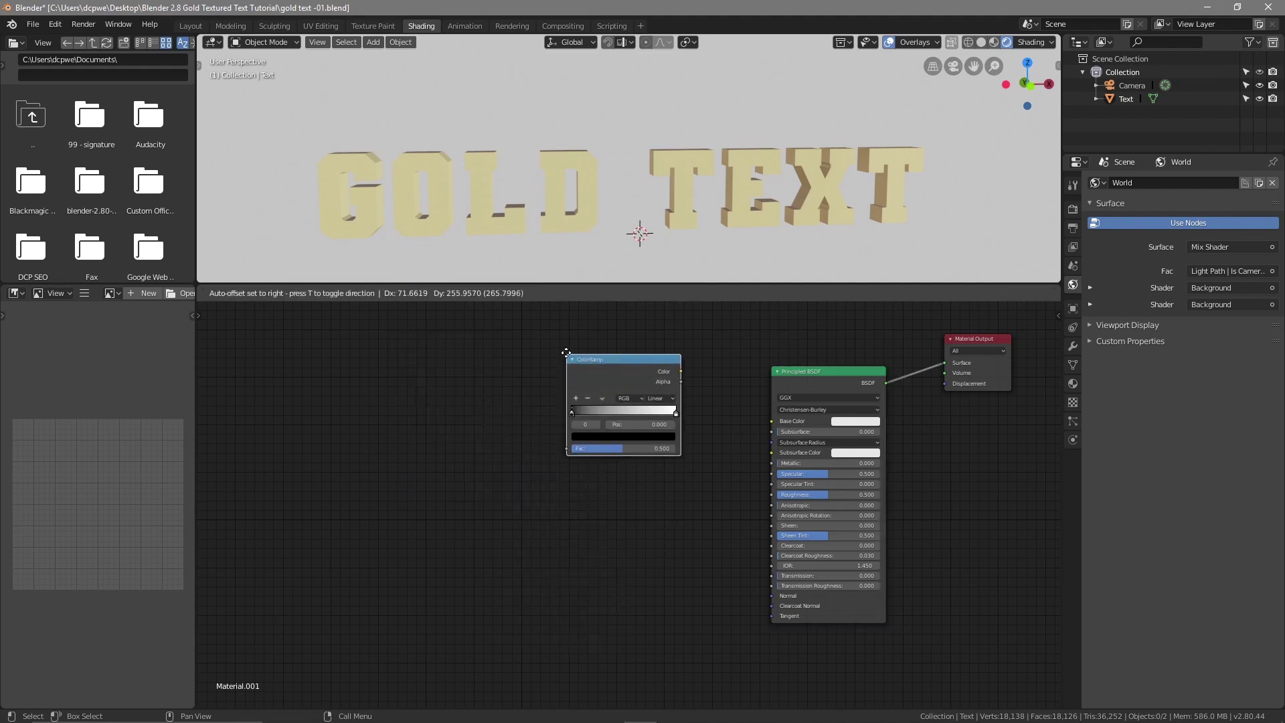
left_click(590, 355)
key("shift+a")
mouse_move(468, 395)
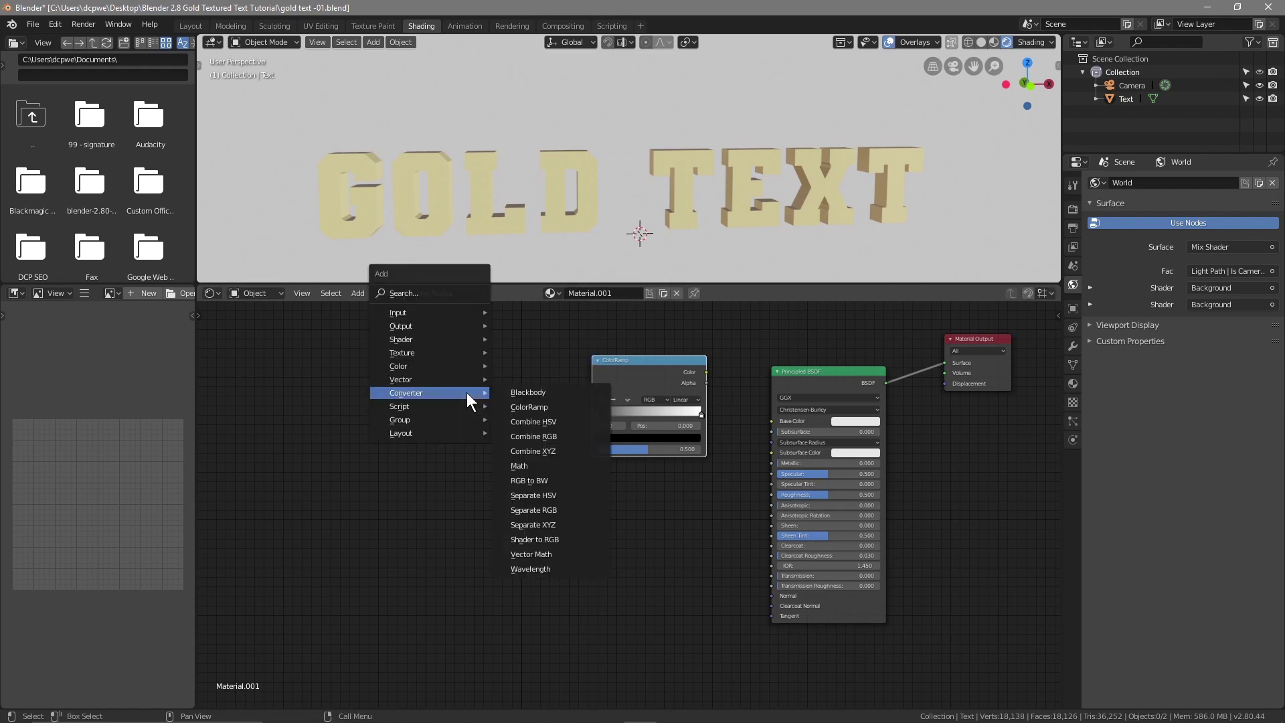
mouse_move(473, 352)
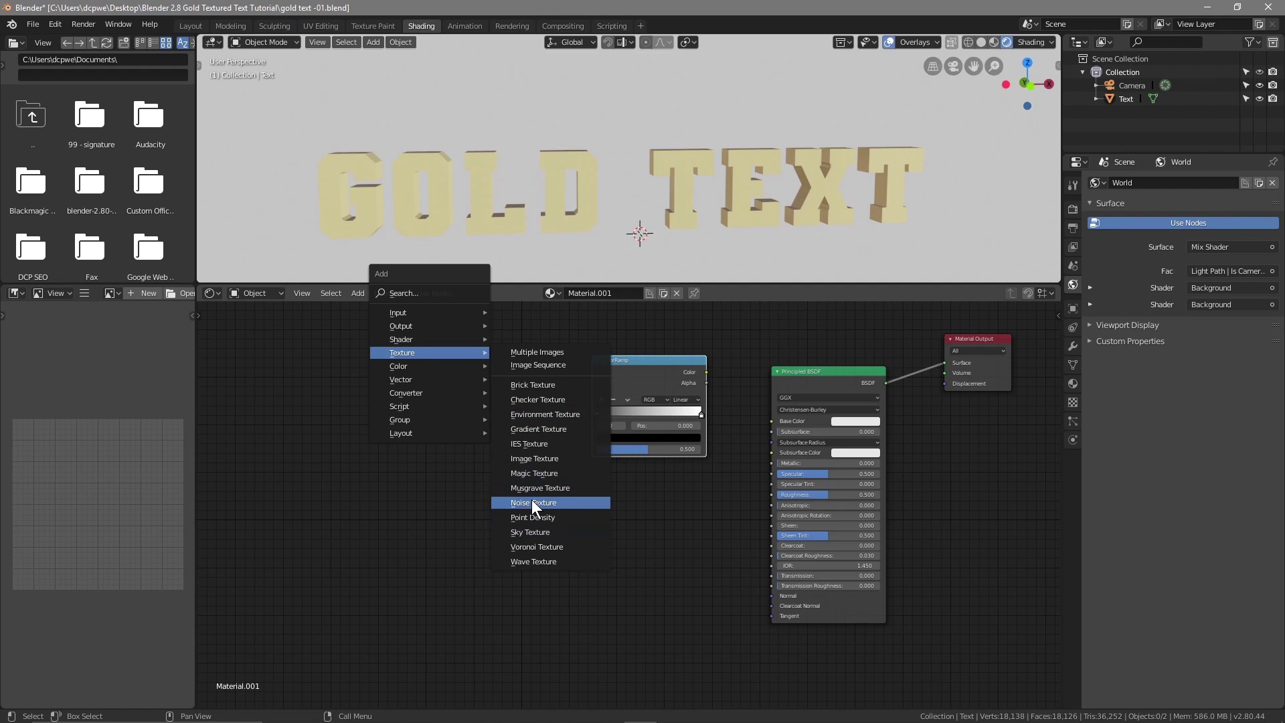
left_click(533, 502)
left_click(450, 368)
Add a Musgrave Texture node and a Bump node placed below the ColorRamp
key("shift+a")
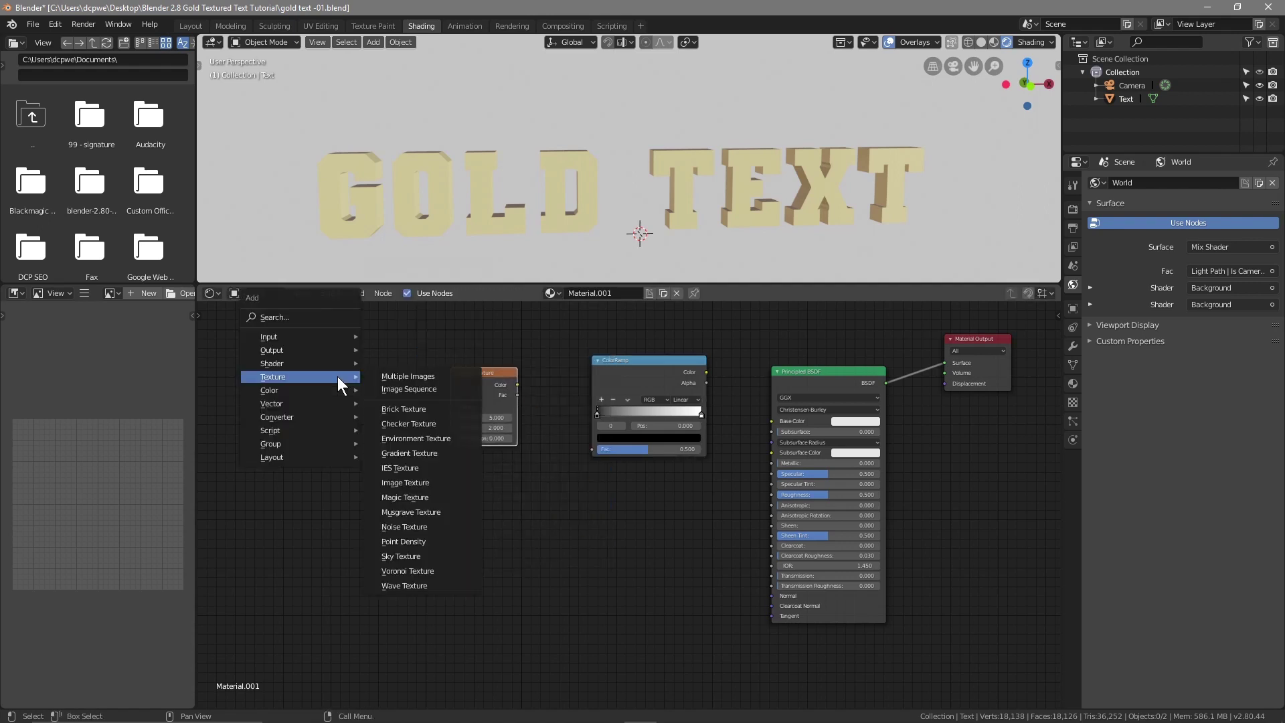
mouse_move(343, 378)
left_click(423, 510)
key("shift+a")
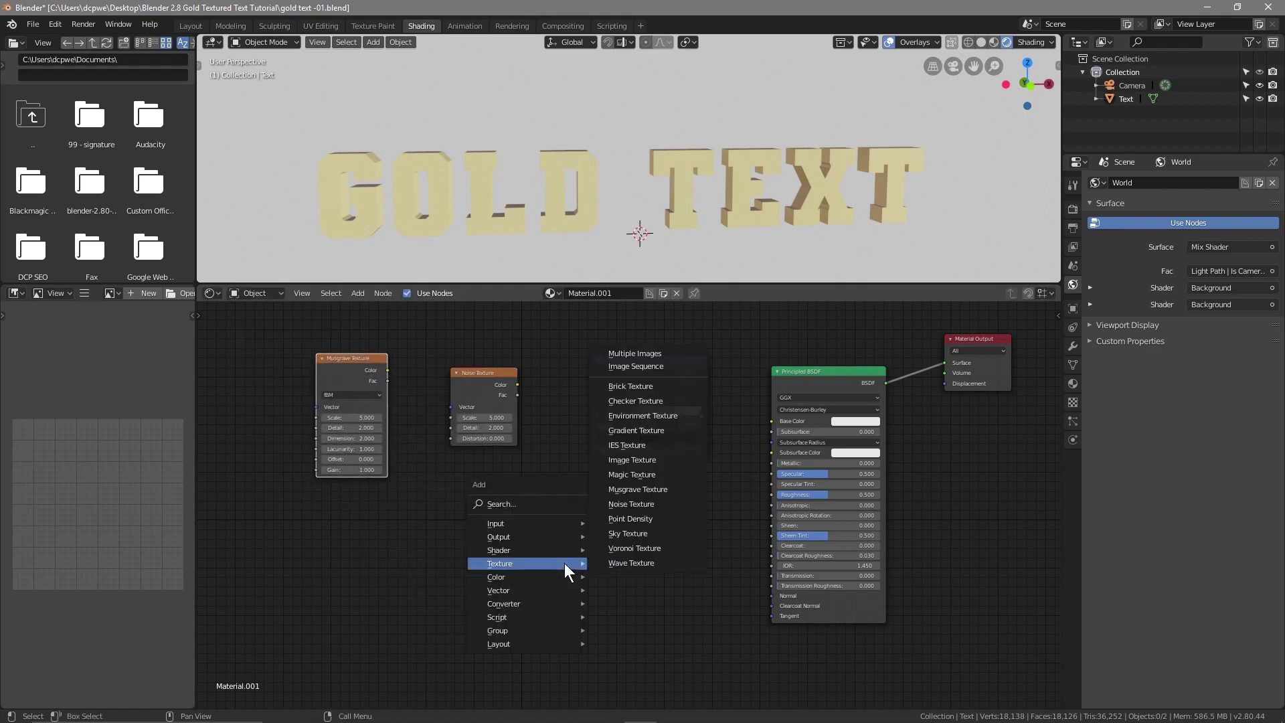
mouse_move(555, 592)
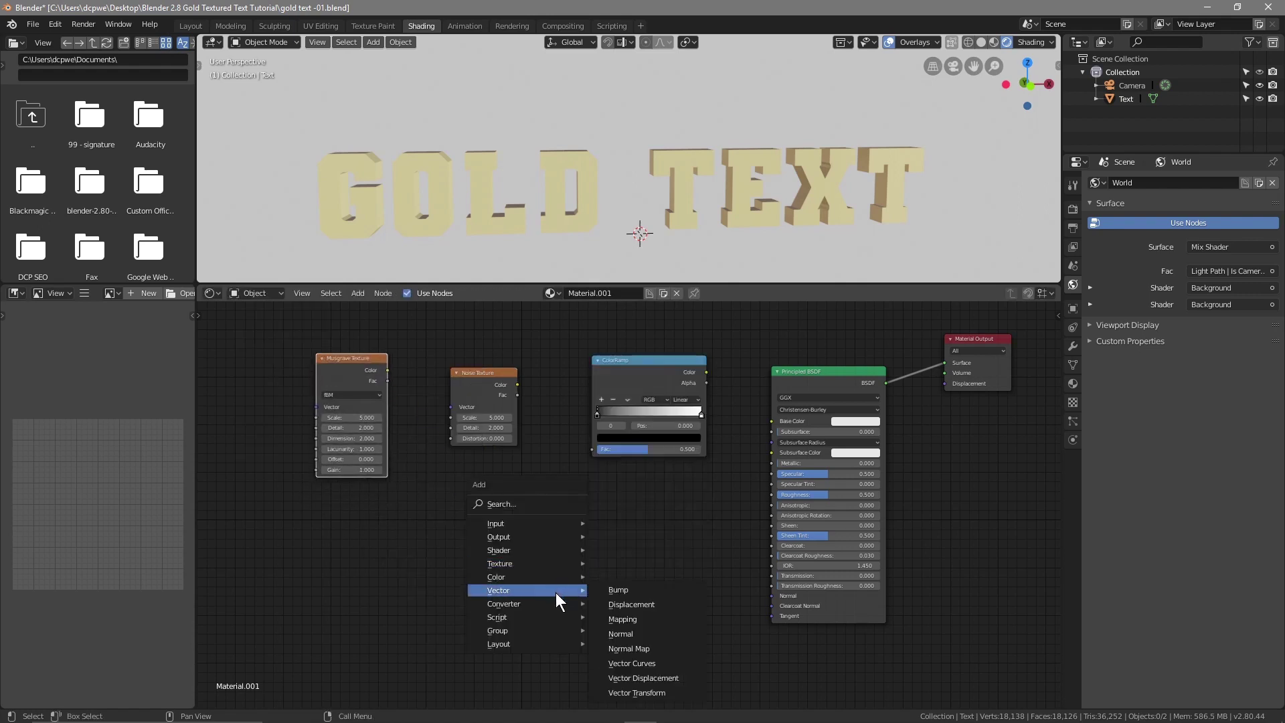
left_click(611, 588)
left_click(623, 544)
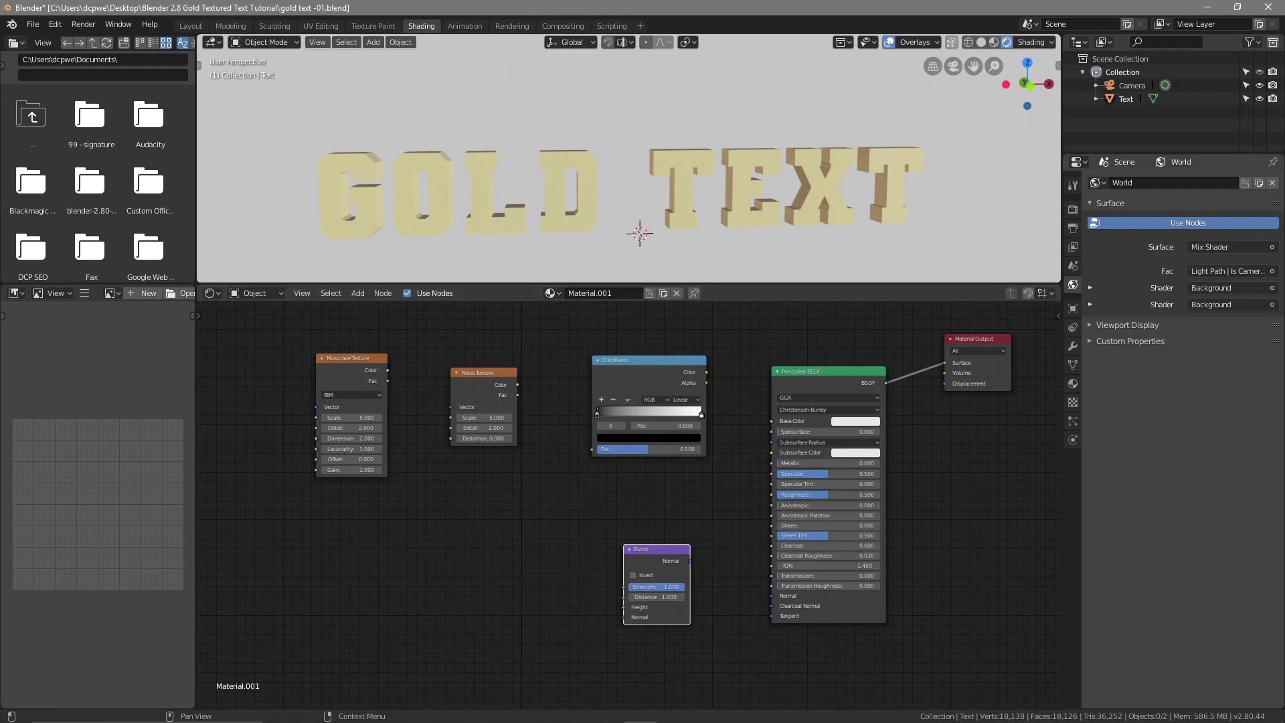
Link Bump to Normal, ColorRamp to Base Color, Musgrave to Noise Vector, Noise to ColorRamp and Bump Height
left_click_drag(689, 561, 773, 595)
left_click_drag(706, 372, 773, 420)
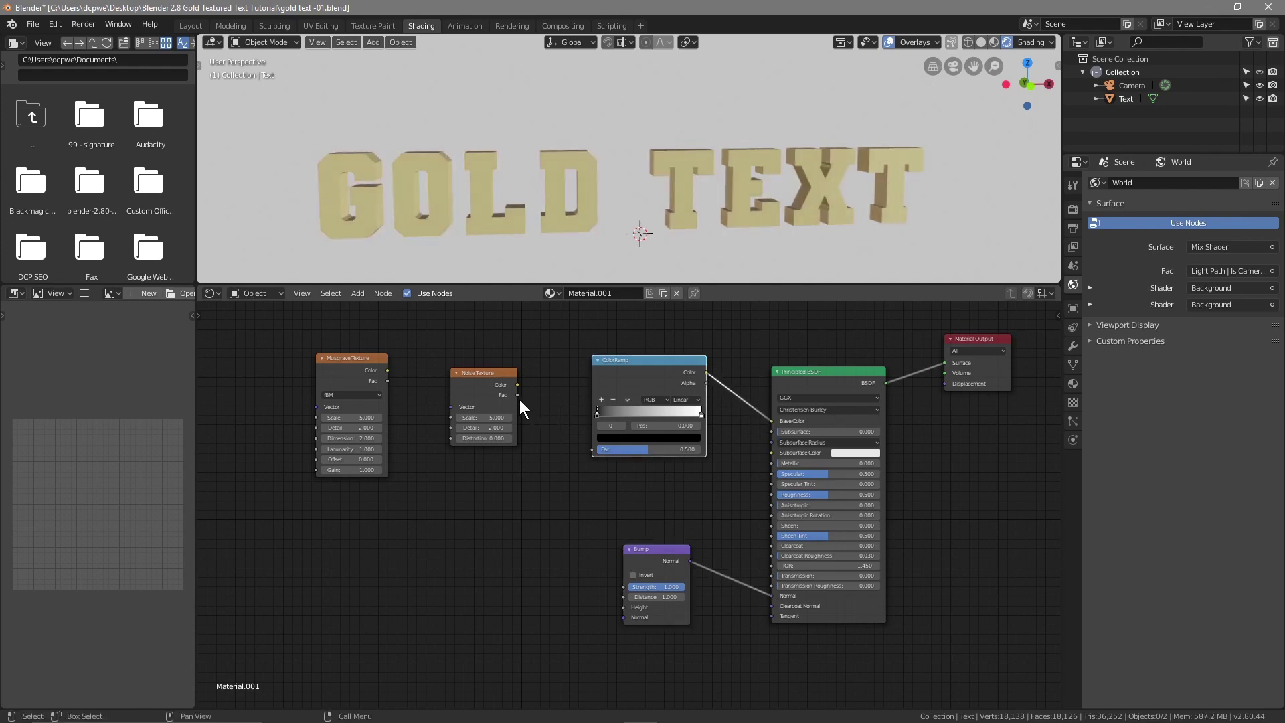
left_click_drag(388, 381, 592, 448)
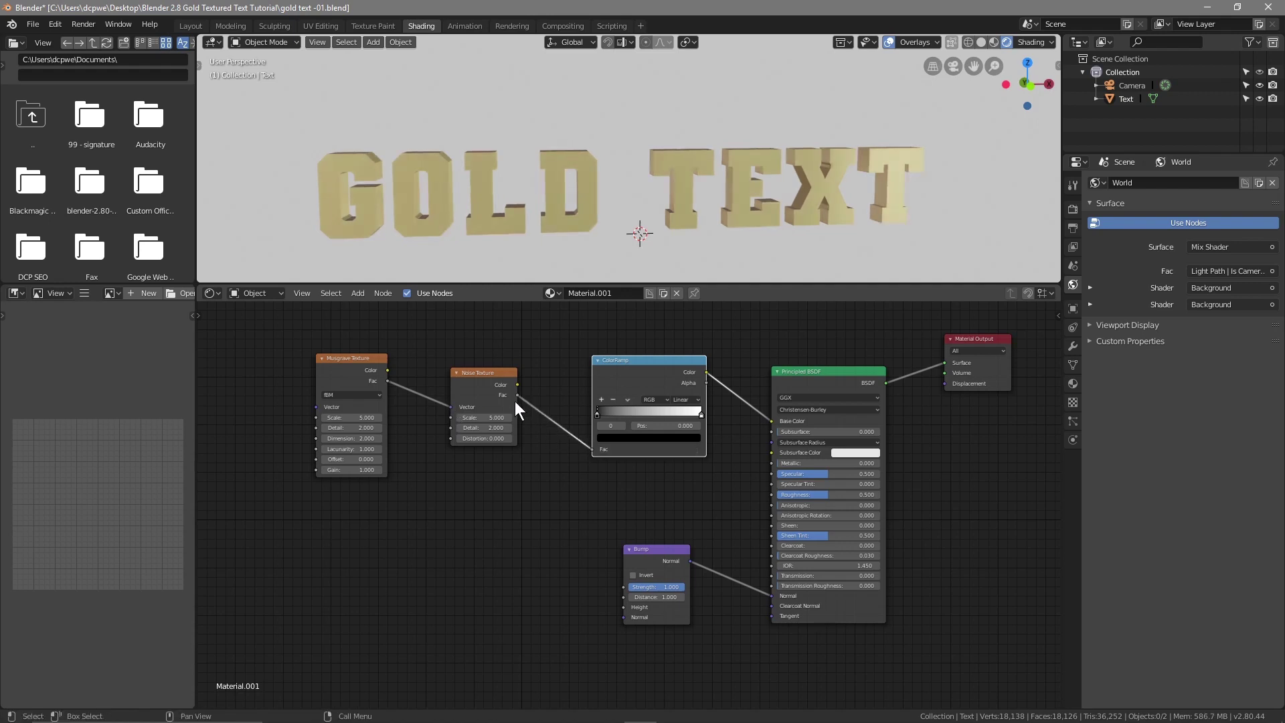
mouse_move(518, 396)
left_mouse_down()
mouse_move(572, 556)
mouse_move(604, 607)
mouse_move(622, 607)
left_mouse_up()
mouse_move(524, 248)
middle_mouse_down()
mouse_move(724, 195)
mouse_move(588, 194)
middle_mouse_up()
scroll(588, 195, "up", 4)
middle_click_drag(742, 202, 546, 312)
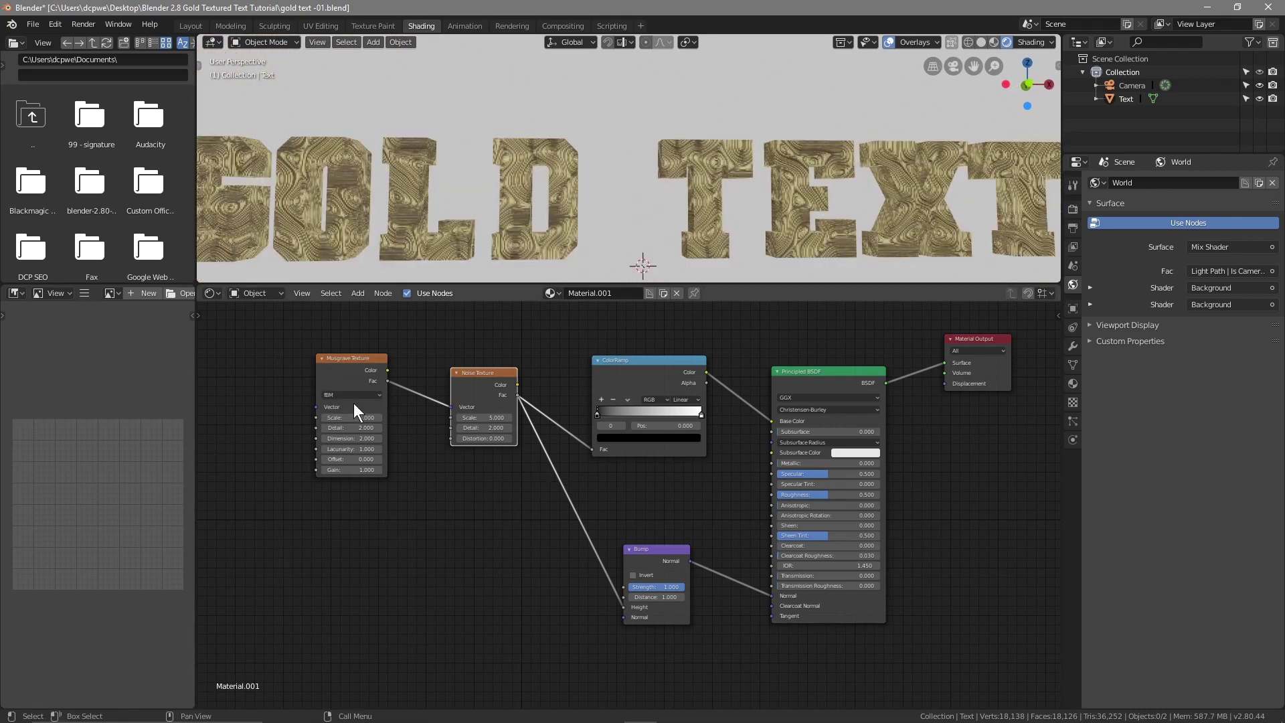
scroll(345, 398, "up", 3)
Set the Musgrave Texture's Scale to 0.7 and Detail to 2.2
middle_click_drag(345, 397, 422, 497)
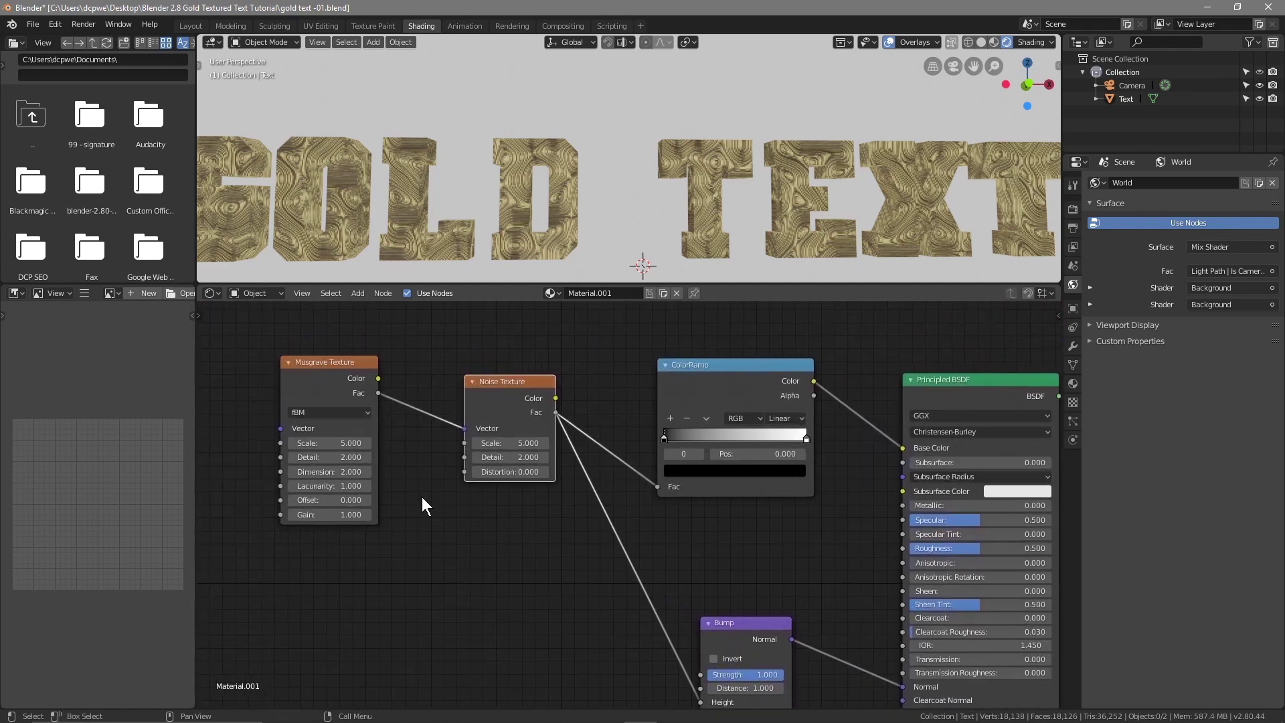
left_click(322, 445)
key("Return")
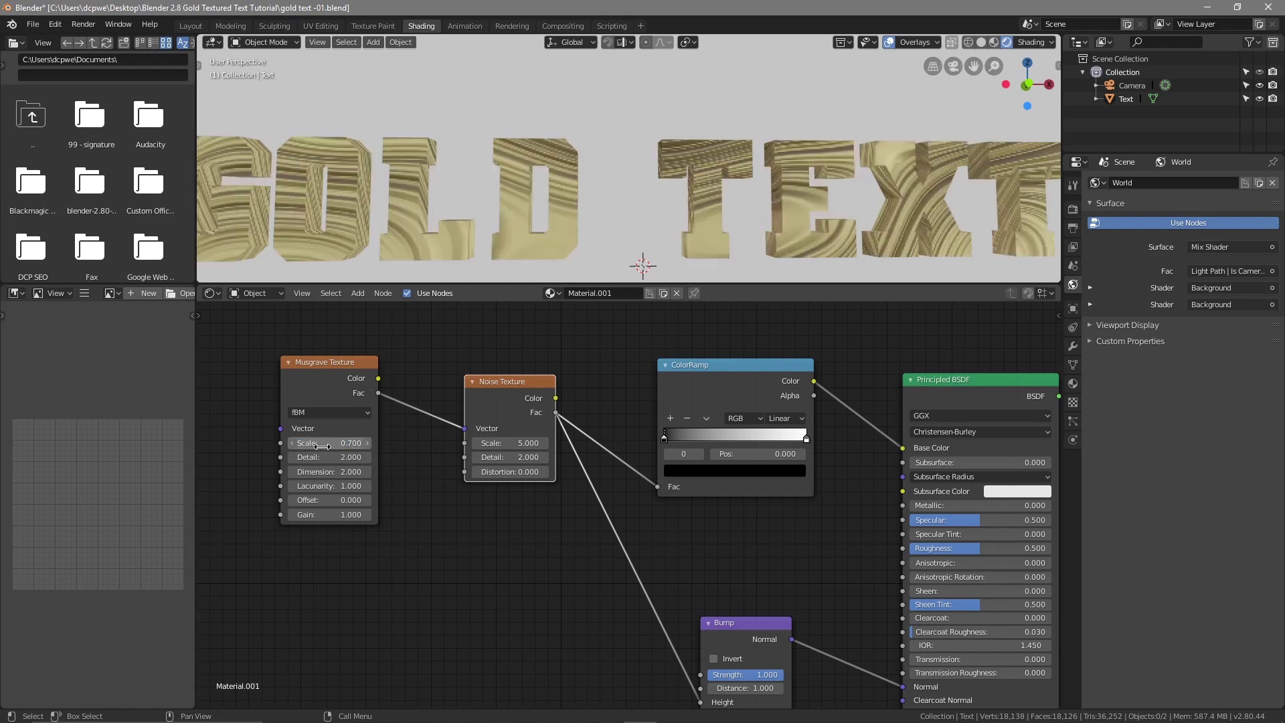
left_click(327, 457)
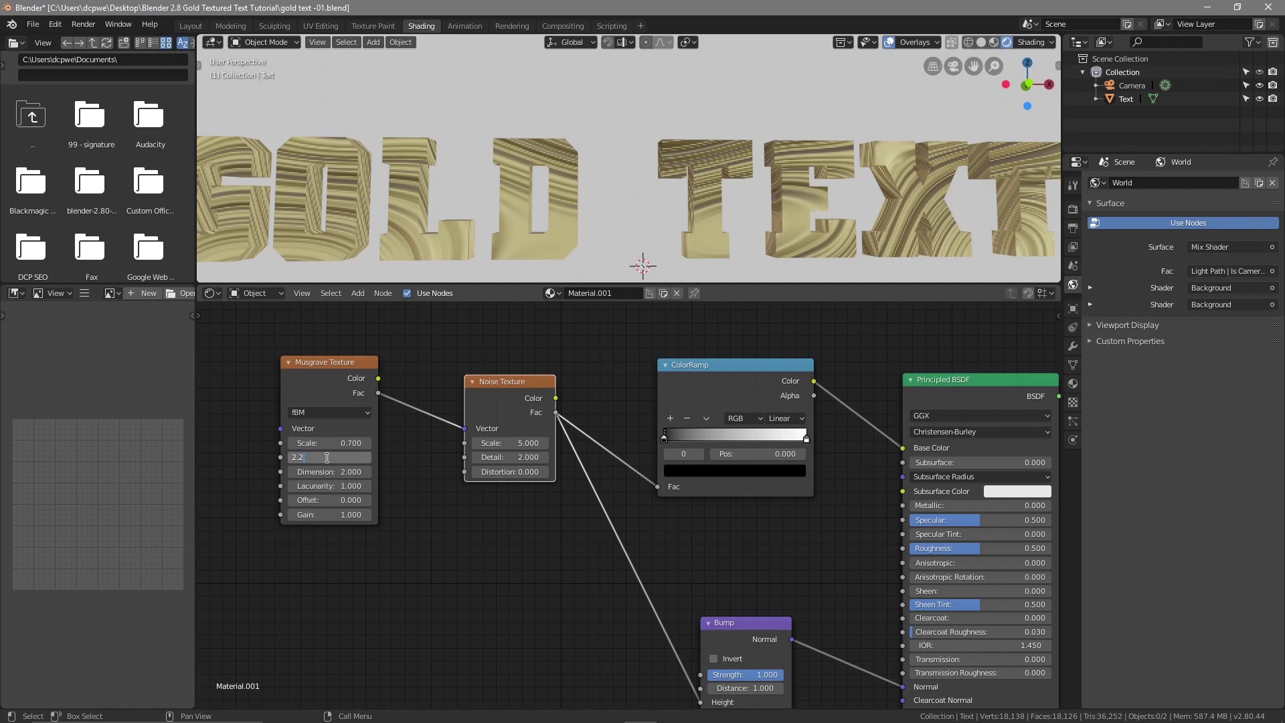
type("2.2")
key("Return")
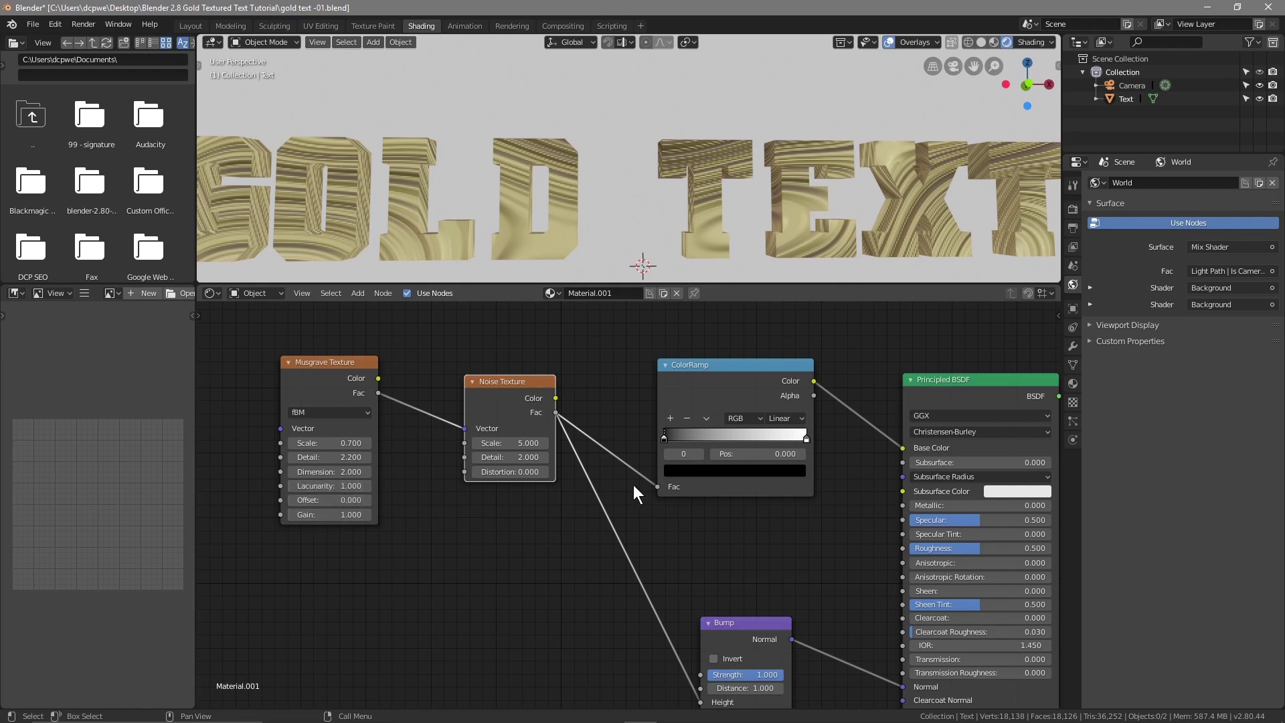
Set the Noise Texture's Scale to 1.1 and Detail to 7
left_click(527, 442)
type("1.1")
key("Return")
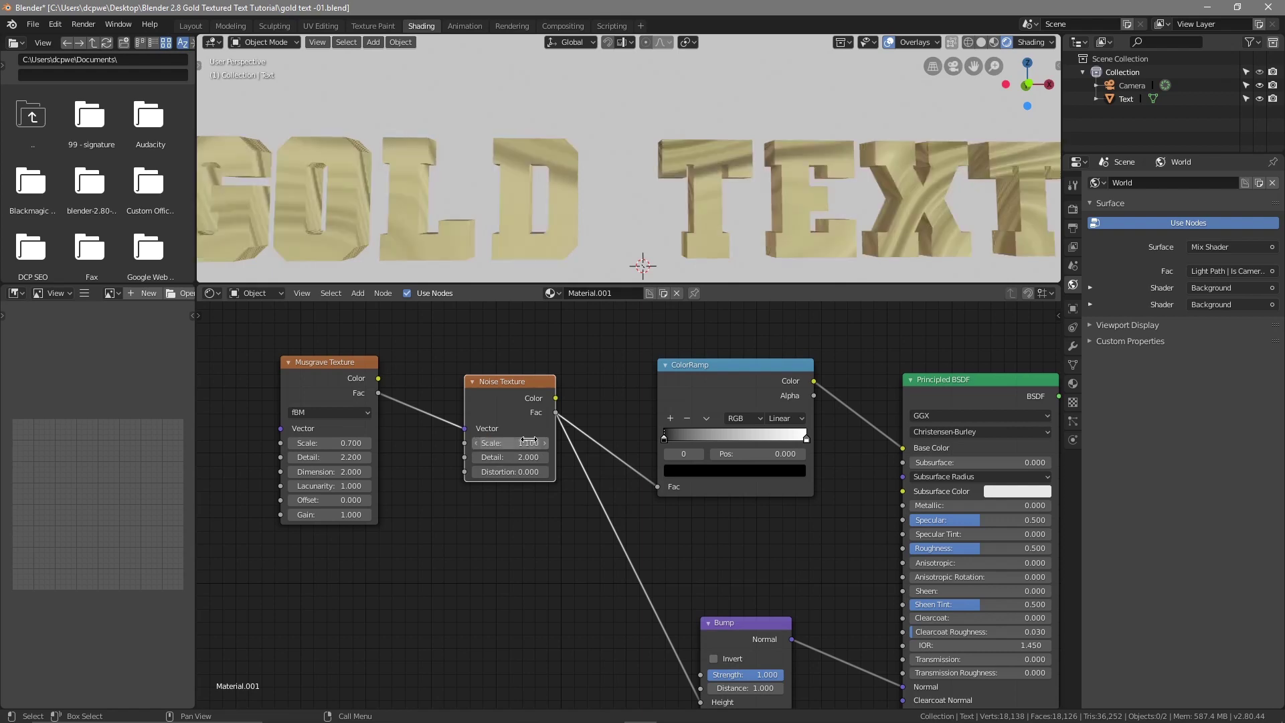
middle_click_drag(509, 171, 477, 224)
left_click(526, 459)
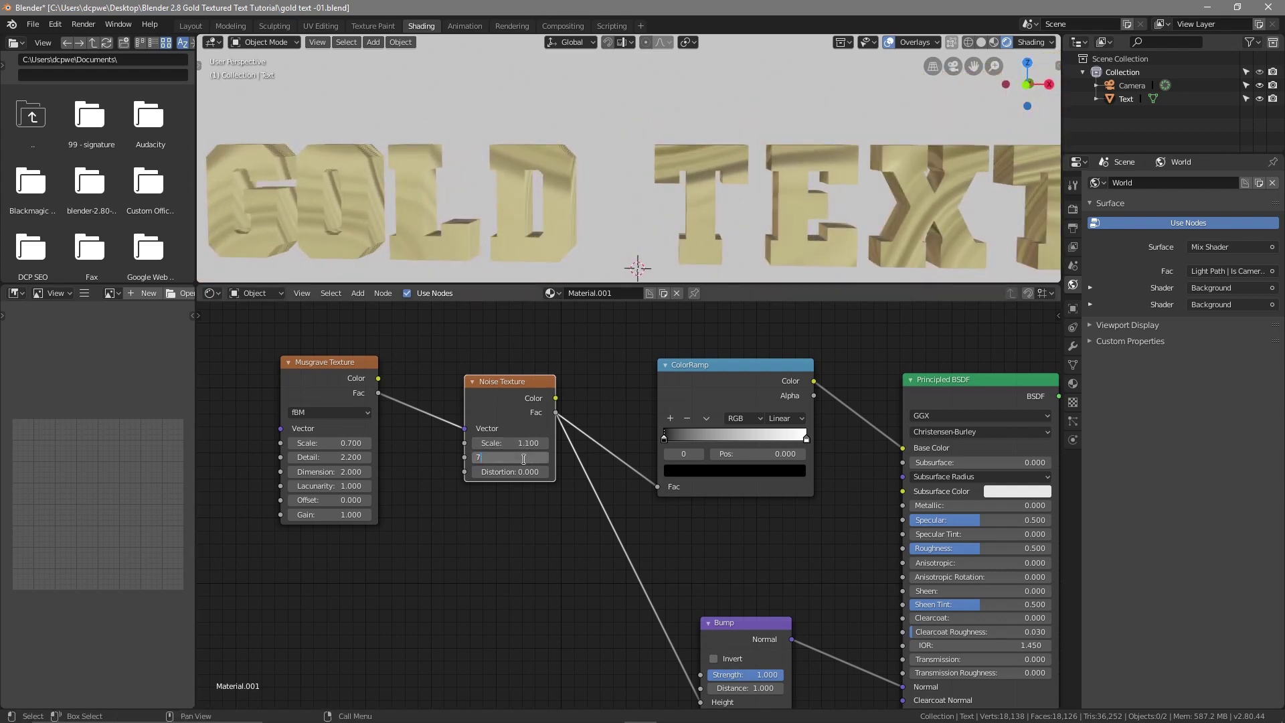
key("Return")
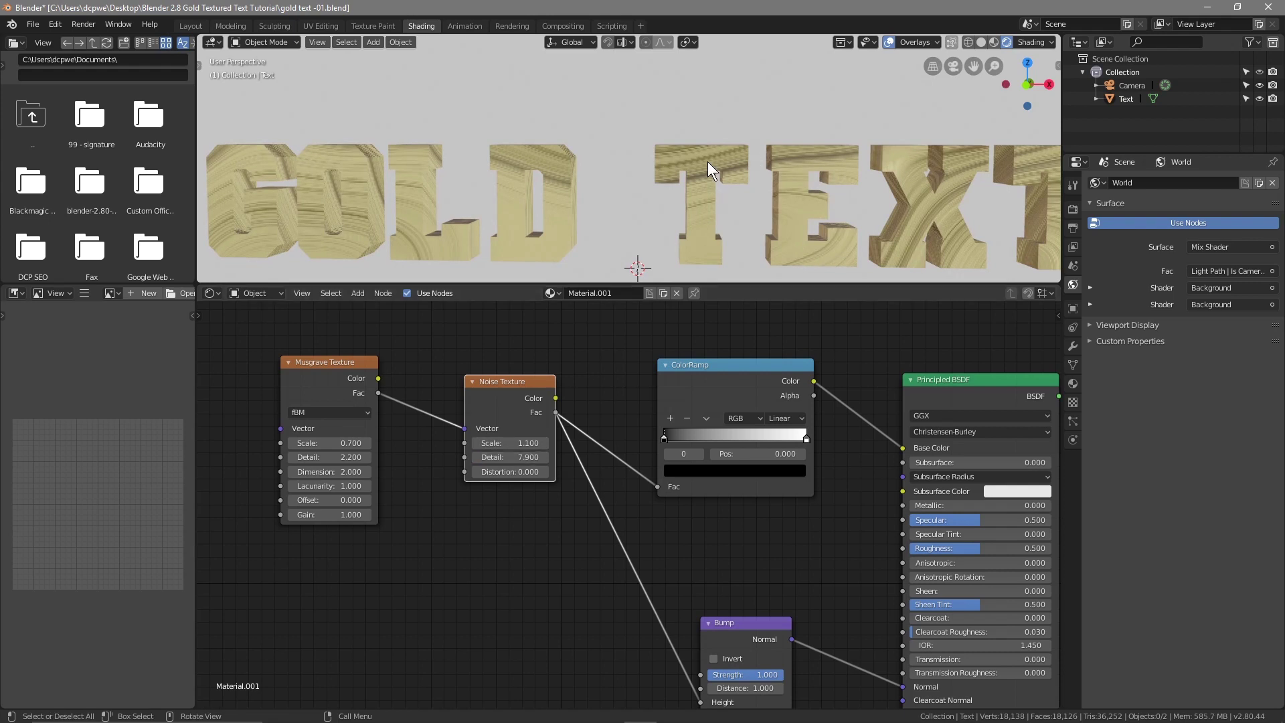
mouse_move(510, 457)
left_mouse_down()
mouse_move(488, 457)
mouse_move(527, 457)
left_mouse_up()
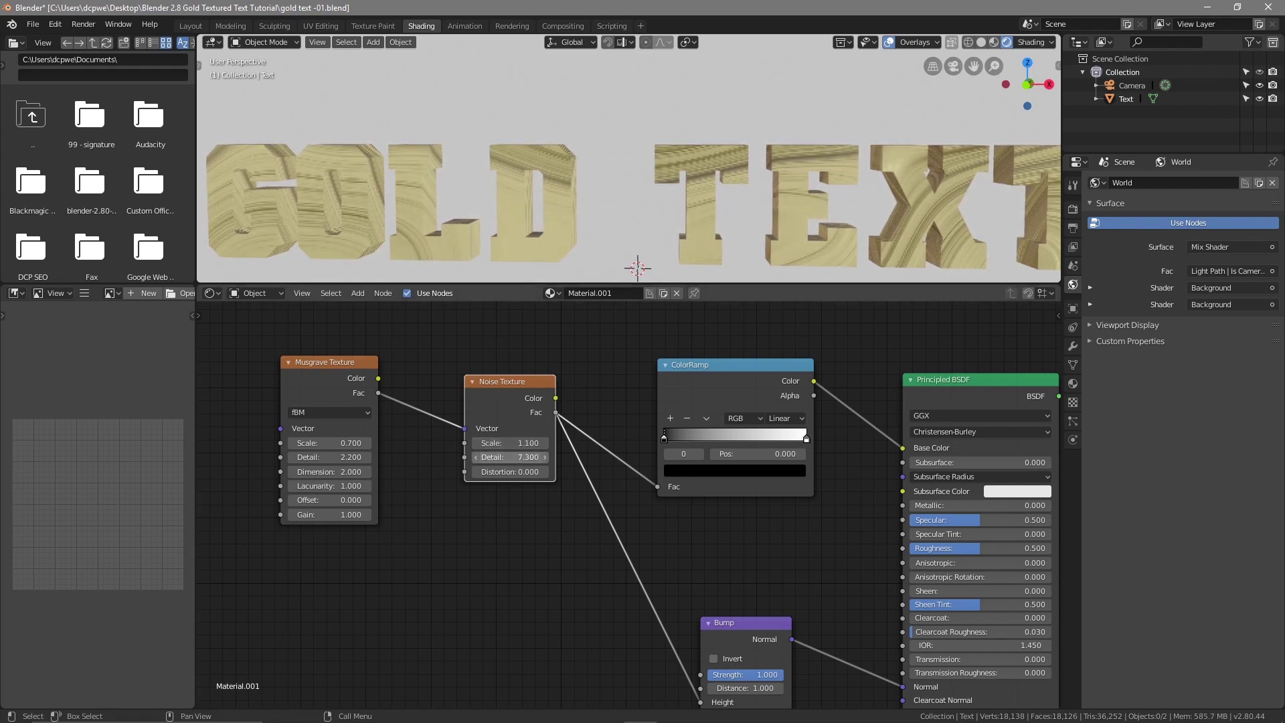
left_click(510, 458)
key("BackSpace")
key("BackSpace")
key("BackSpace")
type("7")
key("Return")
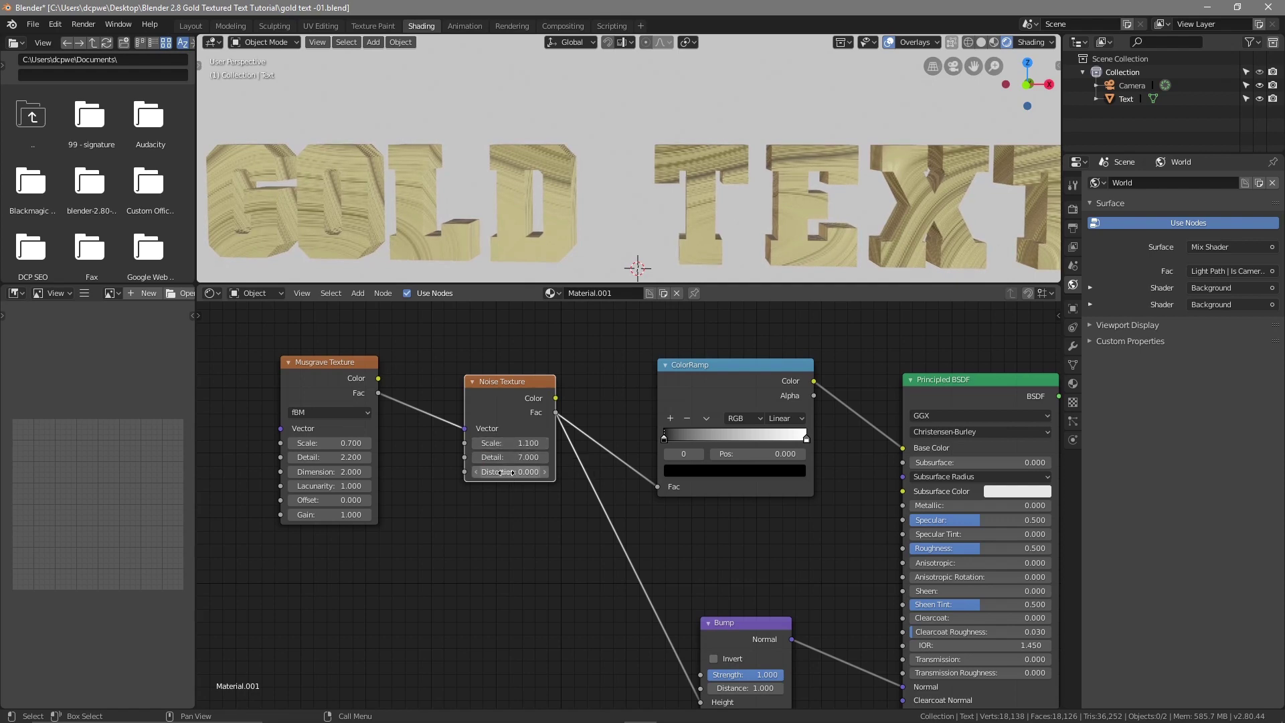
Change the ColorRamp's right white stop to bright yellow
left_click(806, 439)
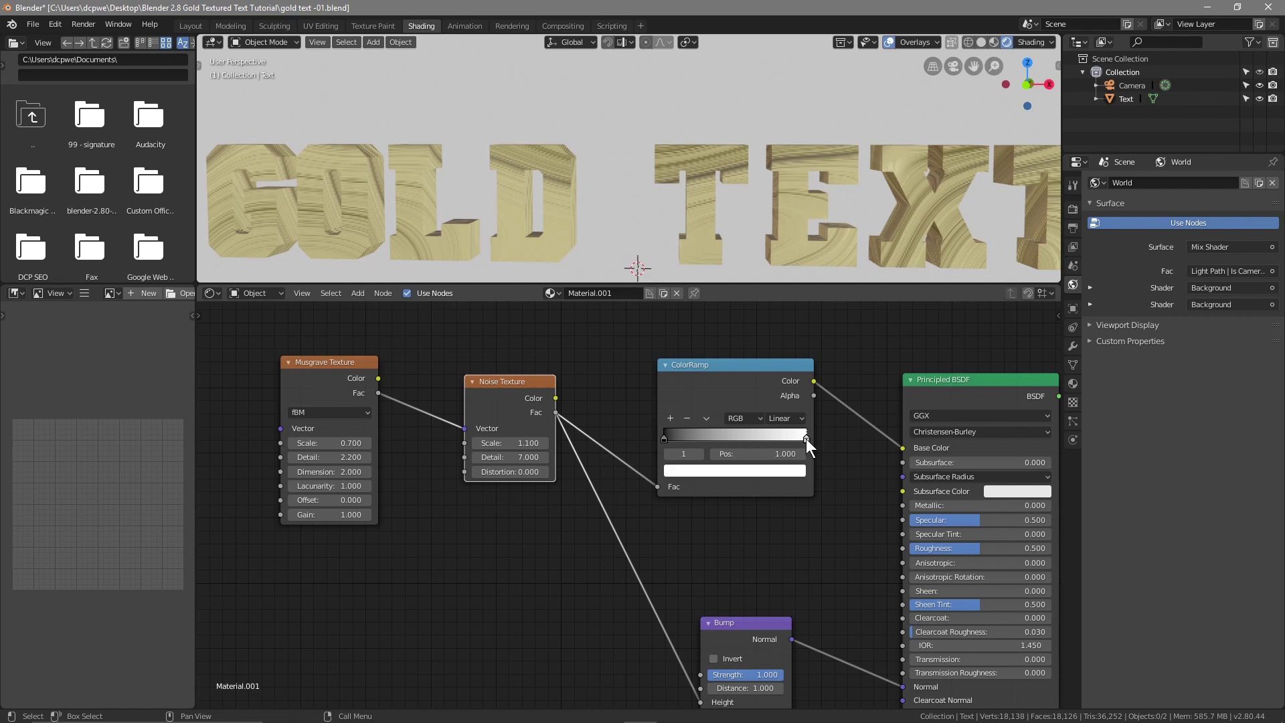
left_click(786, 471)
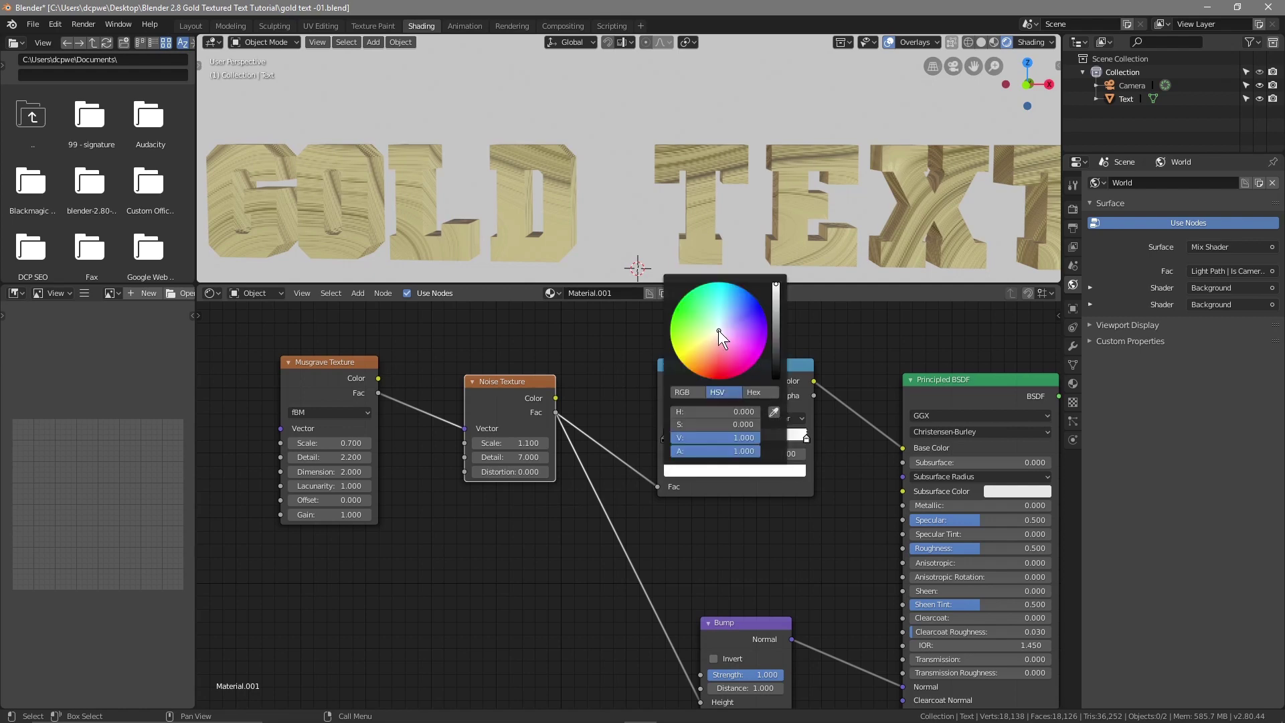
left_click(697, 358)
mouse_move(697, 358)
left_mouse_down()
mouse_move(710, 376)
mouse_move(682, 363)
left_mouse_up()
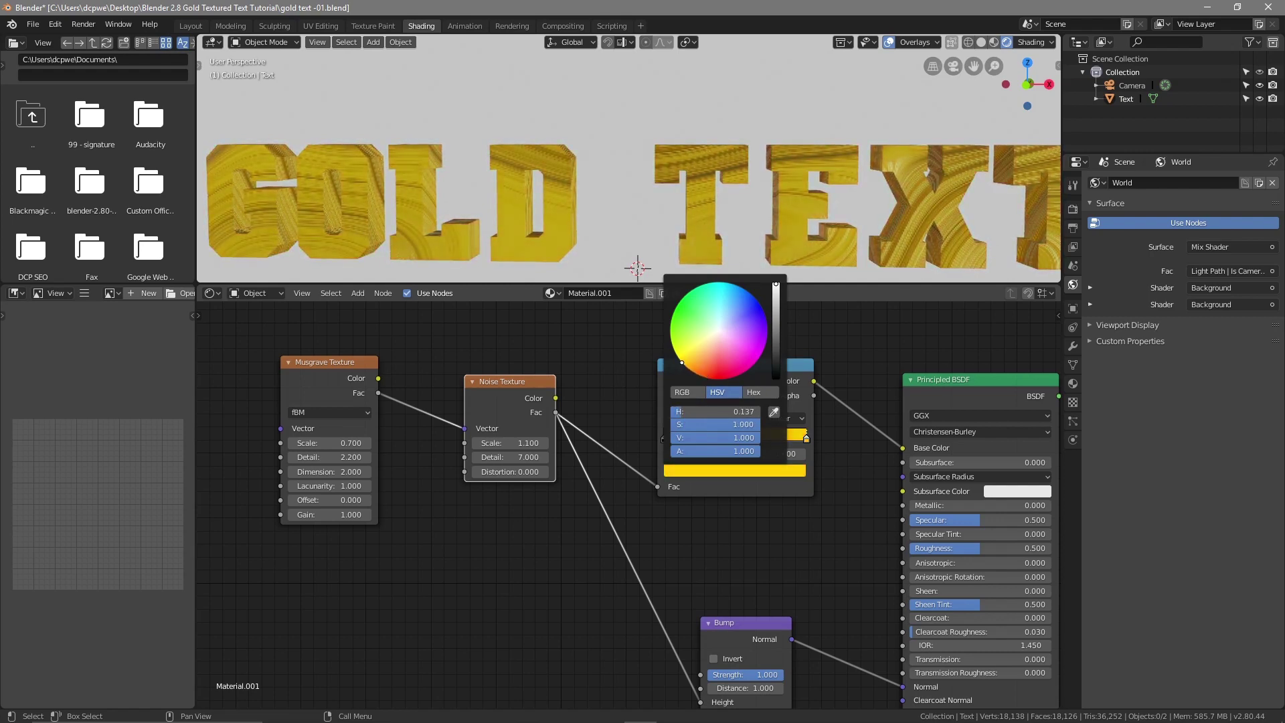
mouse_move(477, 214)
middle_mouse_down()
mouse_move(523, 211)
mouse_move(526, 187)
mouse_move(441, 186)
mouse_move(412, 208)
mouse_move(604, 207)
mouse_move(474, 203)
middle_mouse_up()
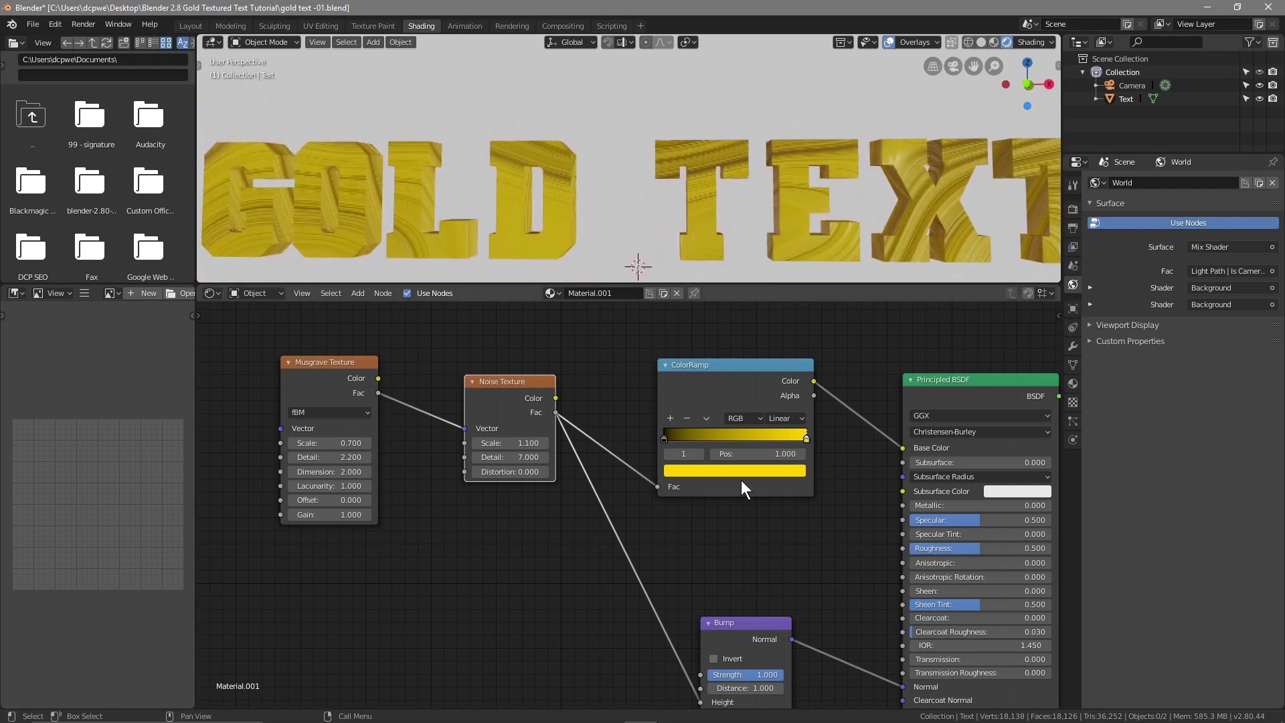
Switch the ColorRamp interpolation from Linear to B-Spline
left_click(785, 421)
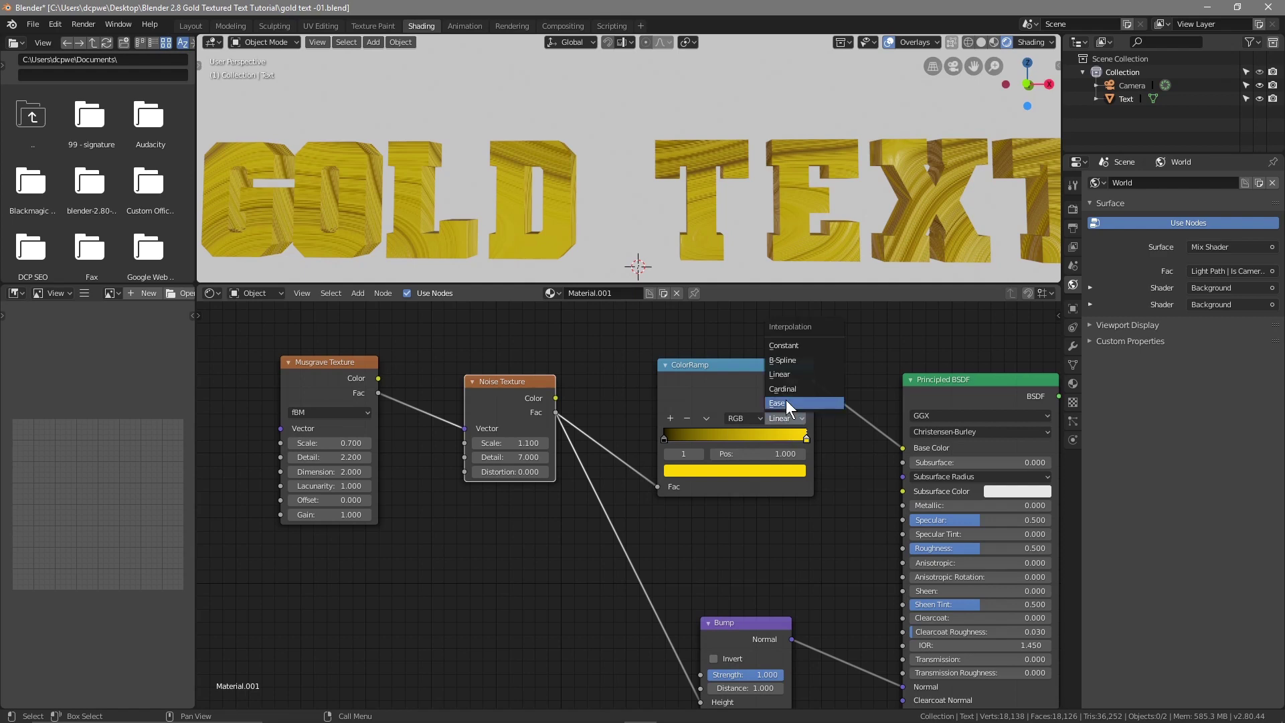
left_click(788, 361)
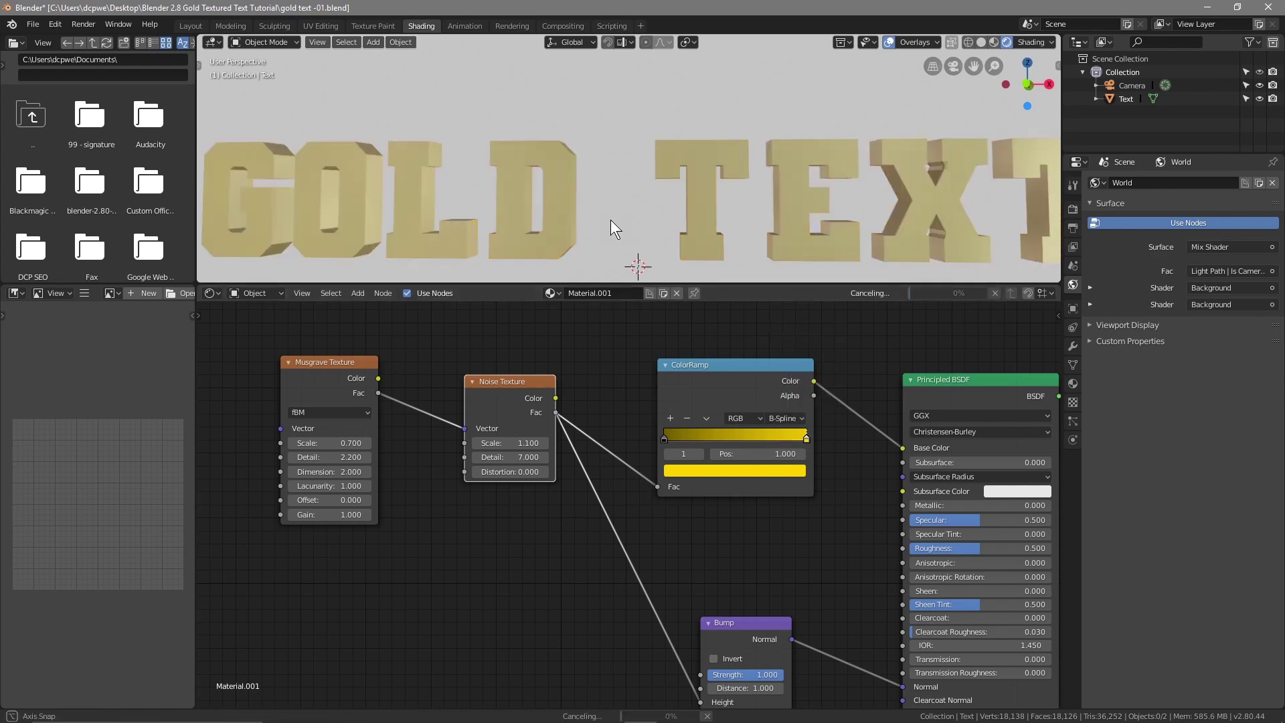
left_click(789, 418)
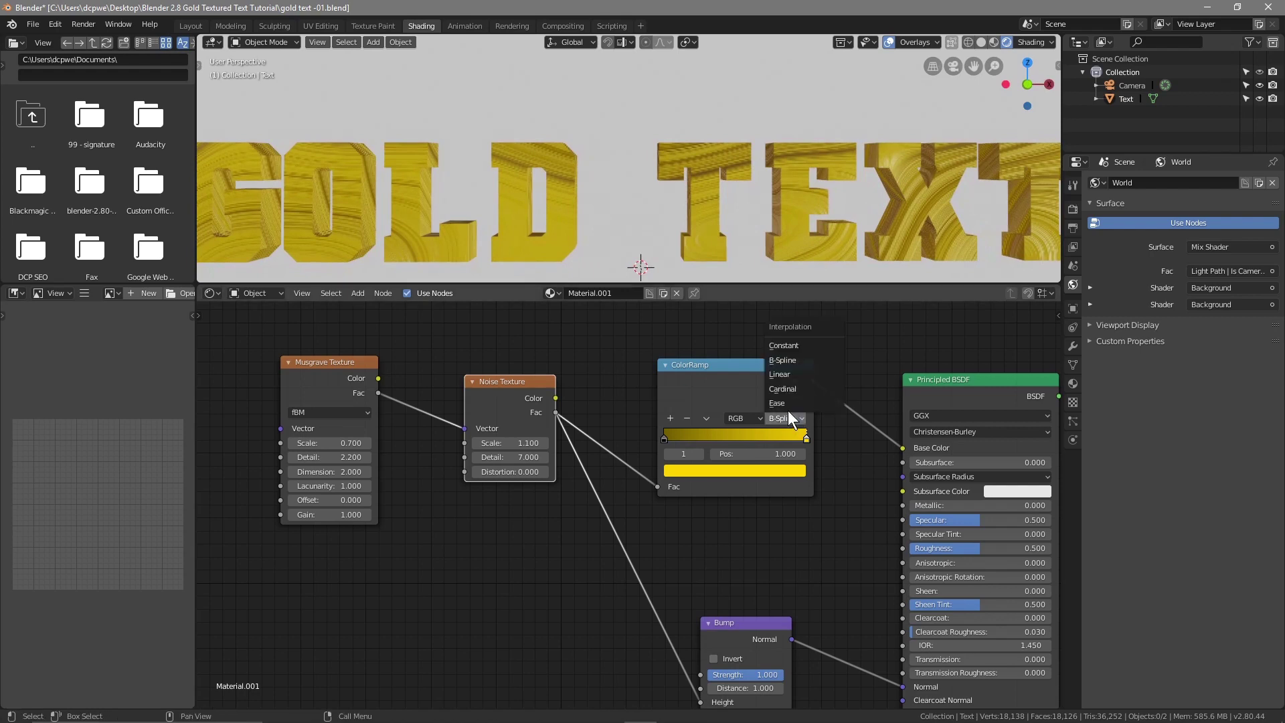
Move the Bump node up and set its Strength to 0.070 and Distance to 4.8
left_click(787, 360)
middle_click_drag(720, 164, 738, 191)
left_click(753, 619)
left_click_drag(753, 618, 760, 568)
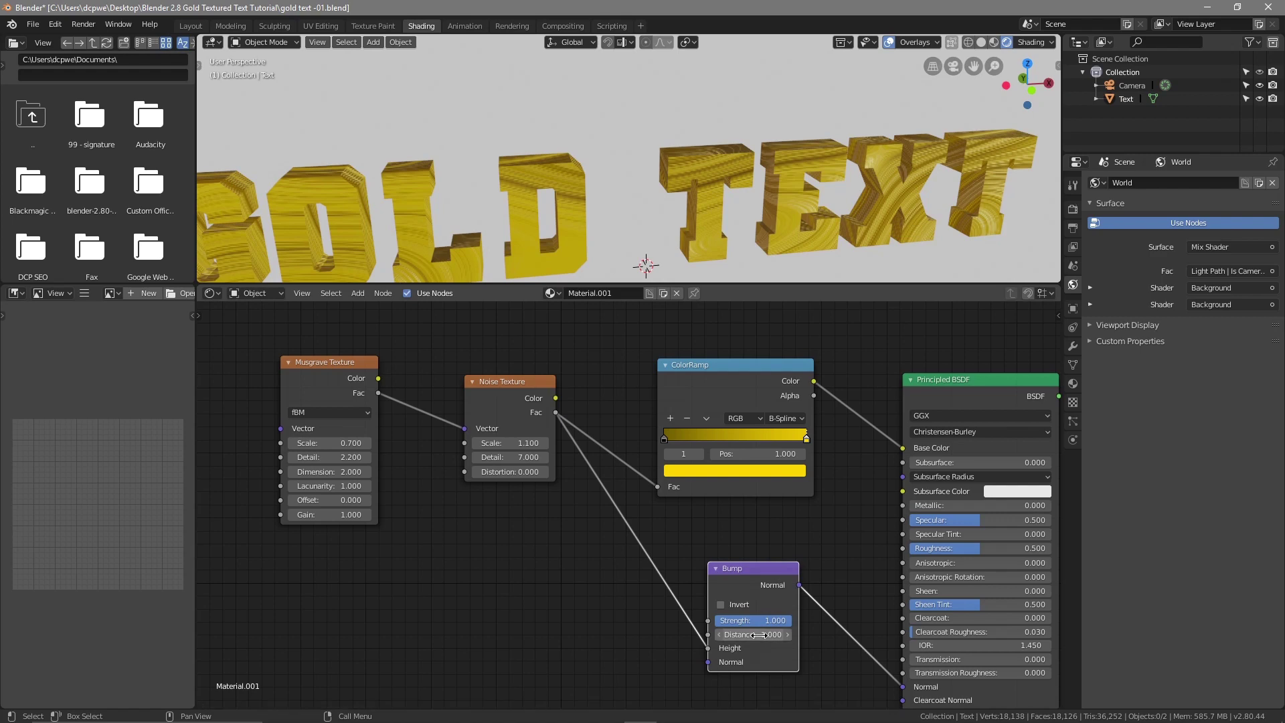
left_click_drag(789, 620, 773, 621)
left_click(773, 620)
type("0.07")
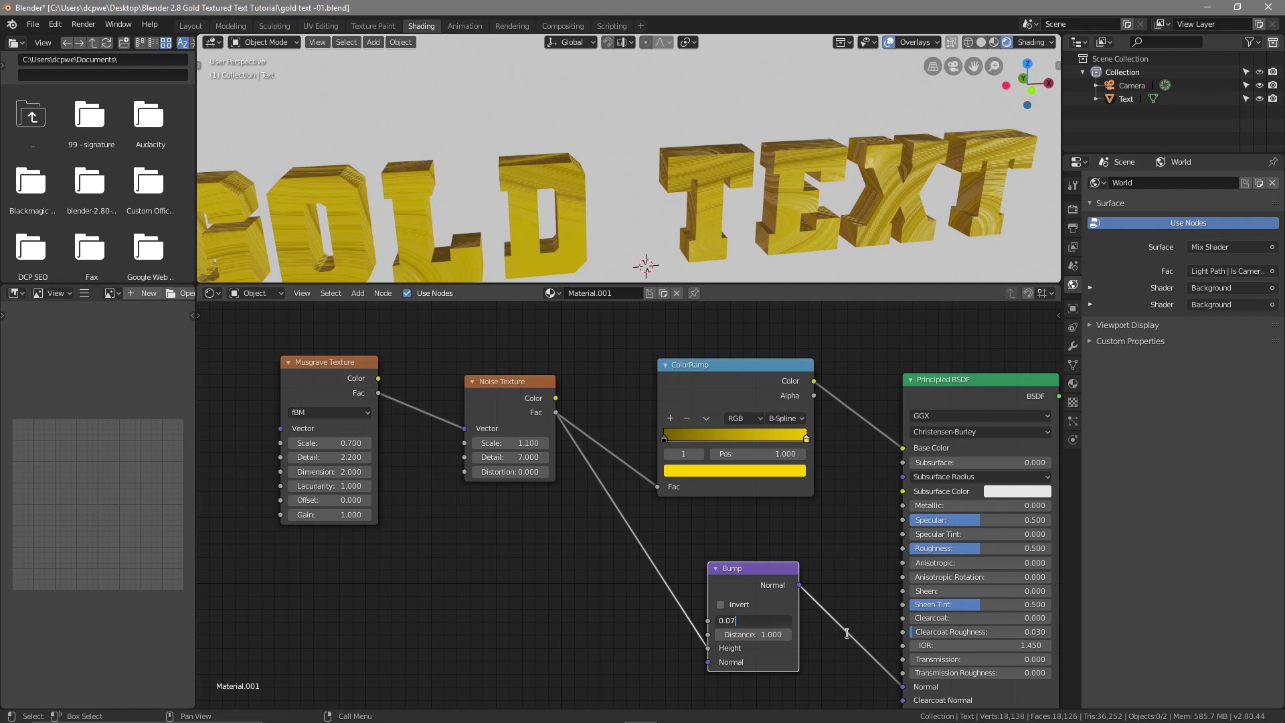
key("Return")
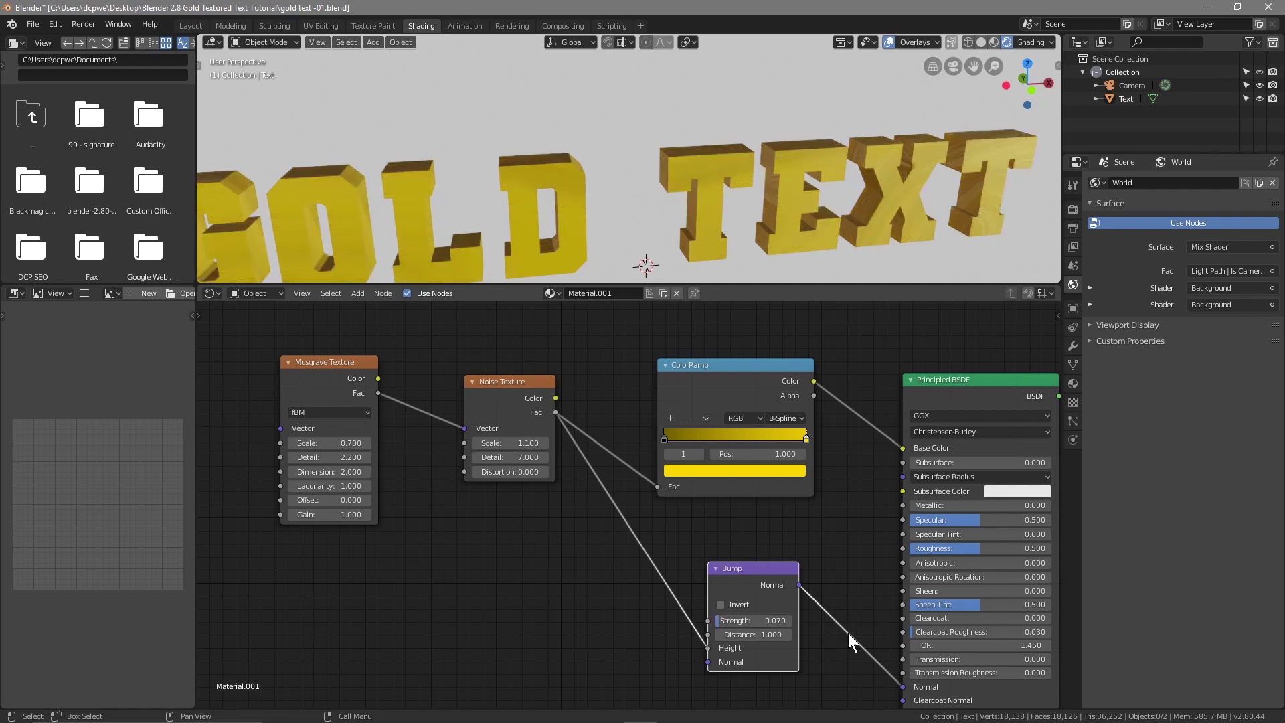
left_click(753, 635)
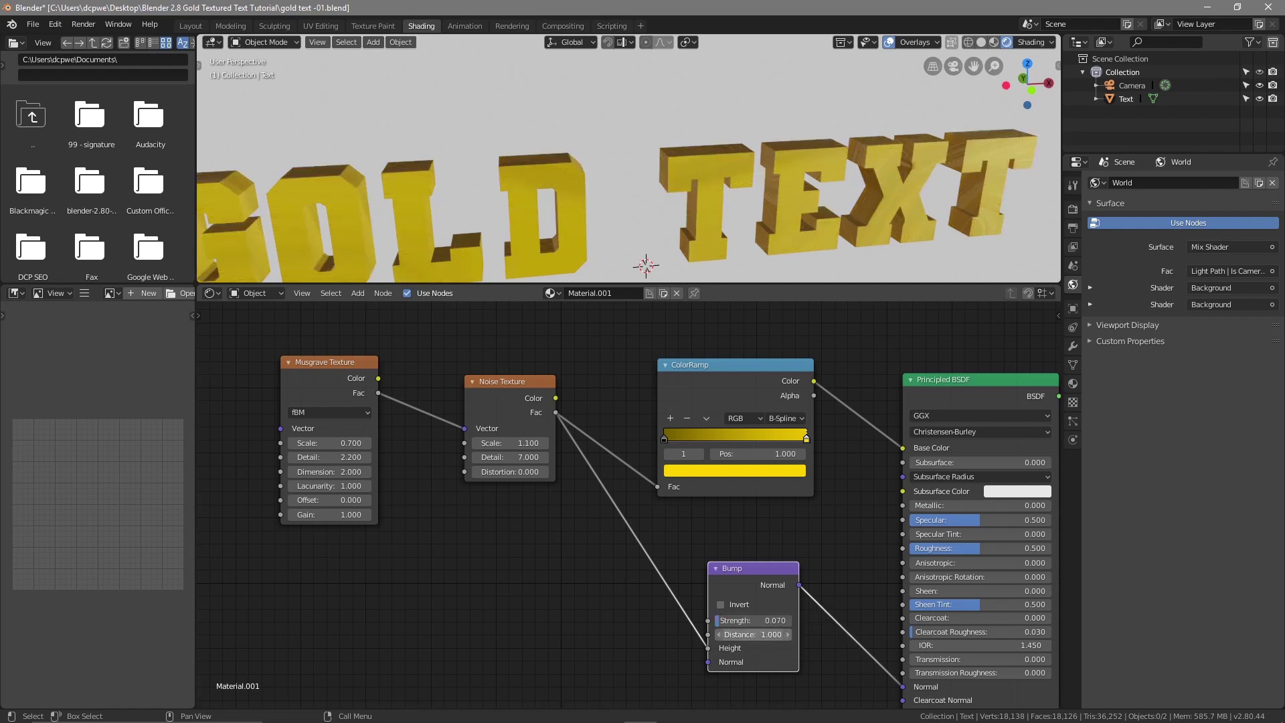
type("4.8")
key("Return")
mouse_move(609, 223)
middle_mouse_down()
mouse_move(541, 199)
mouse_move(625, 177)
mouse_move(697, 187)
mouse_move(532, 184)
mouse_move(523, 199)
mouse_move(748, 191)
mouse_move(801, 169)
mouse_move(660, 198)
mouse_move(509, 181)
middle_mouse_up()
Save the project file
left_click(31, 24)
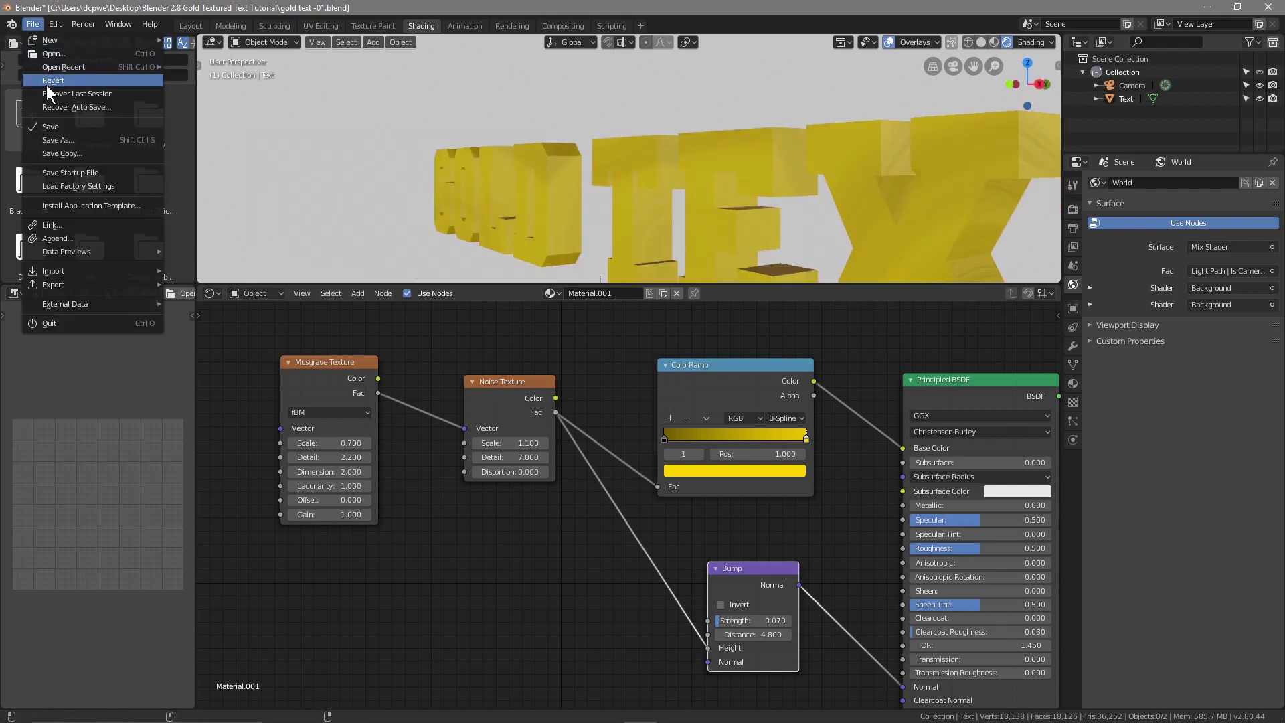
left_click(63, 125)
middle_click_drag(564, 210, 635, 221)
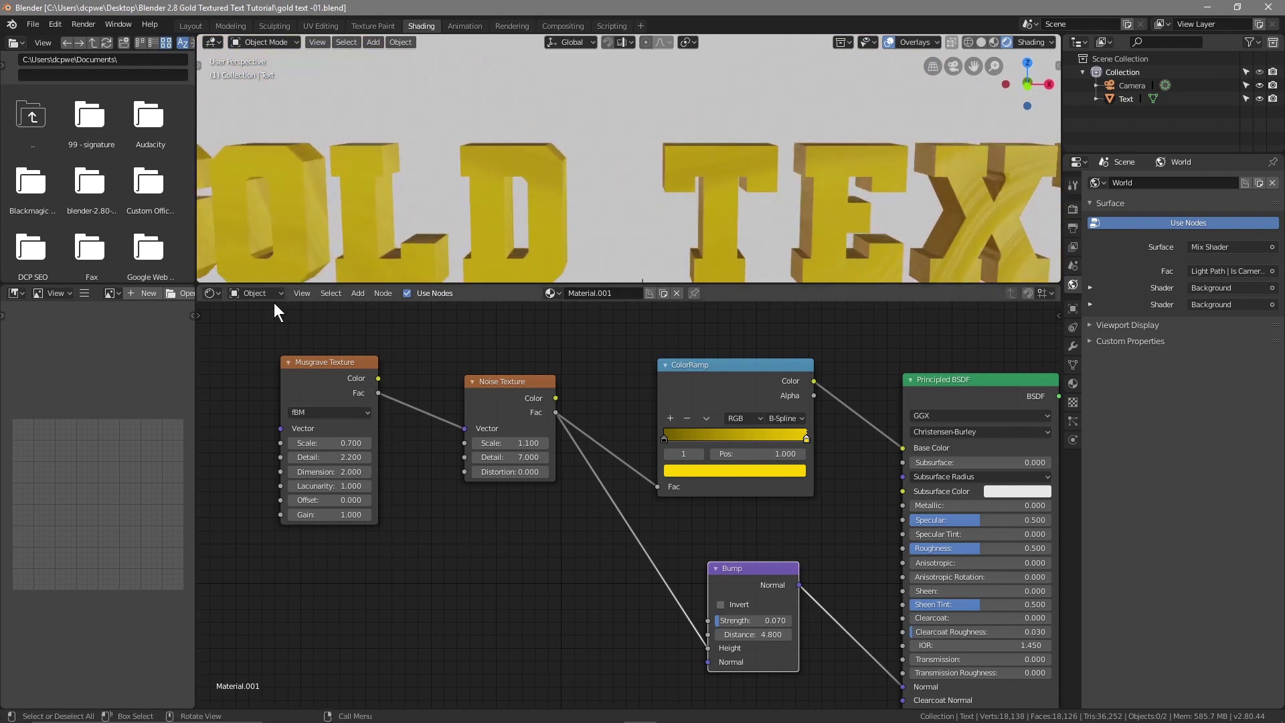
Set the Principled BSDF to Metallic 1, Specular 0 and Roughness 0.2
left_click(254, 294)
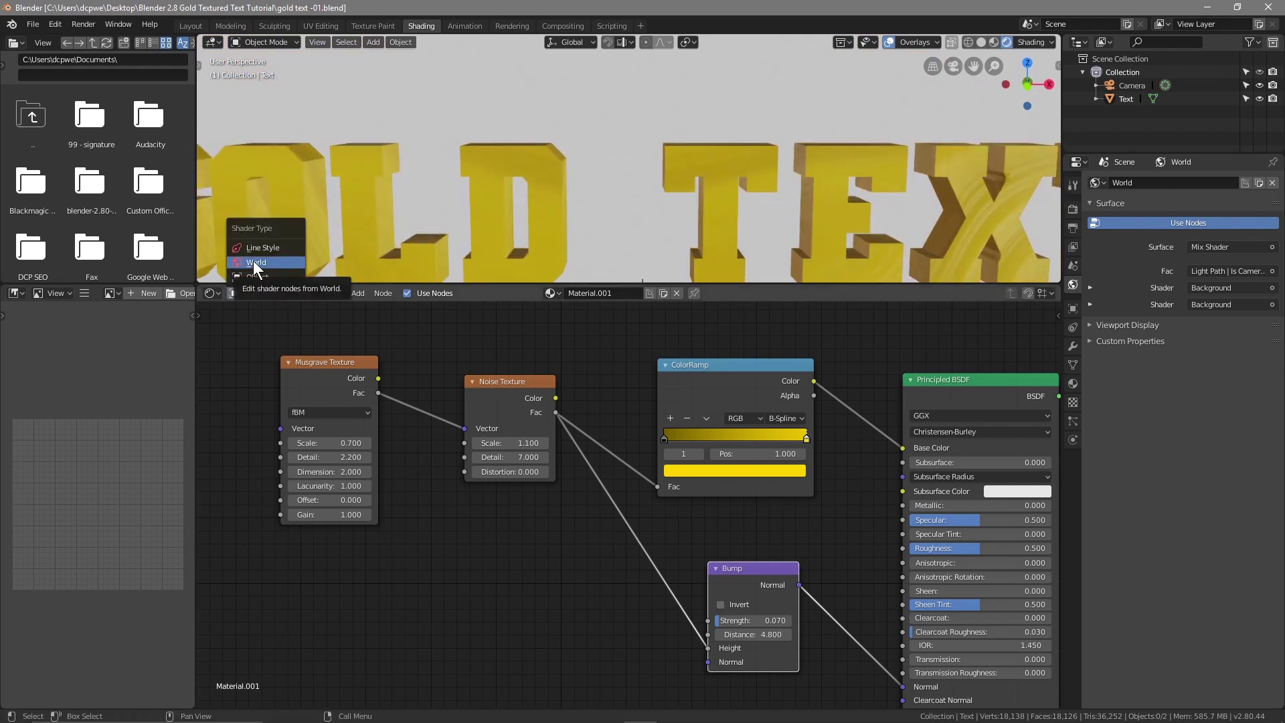
double_click(947, 504)
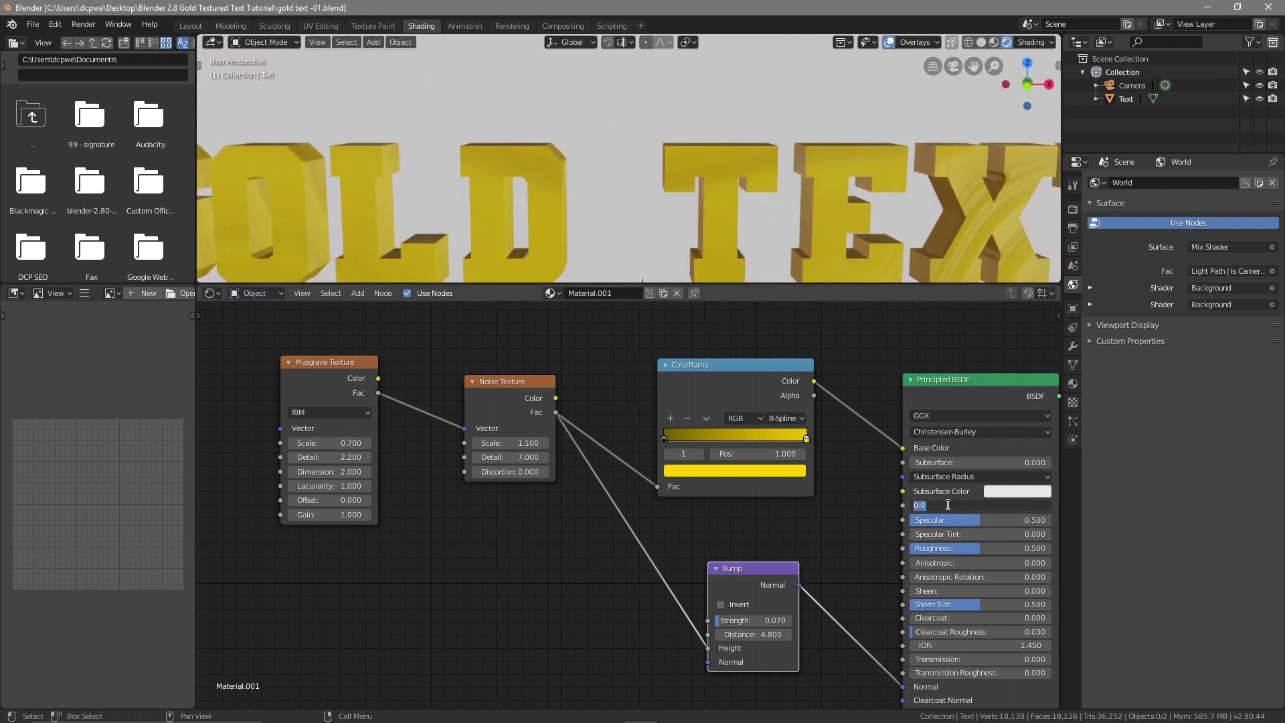
type("1")
key("Return")
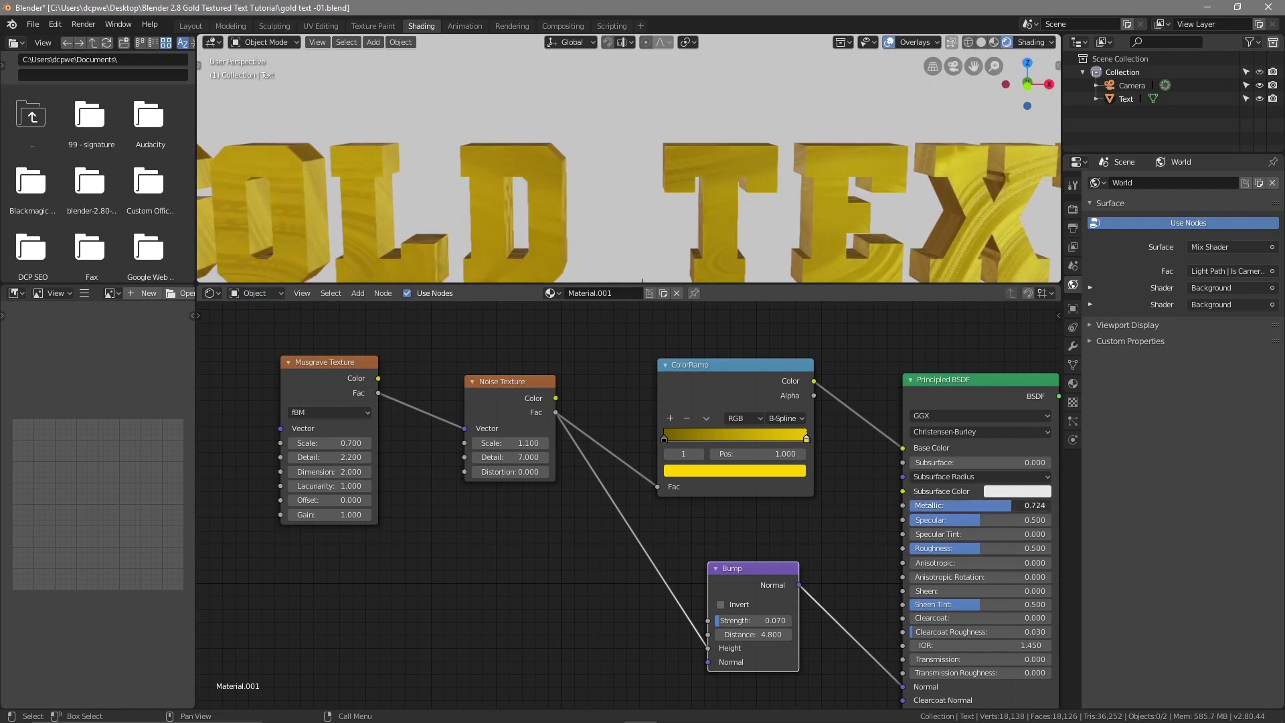
middle_click_drag(604, 226, 640, 207)
left_click(944, 520)
type("0")
key("Return")
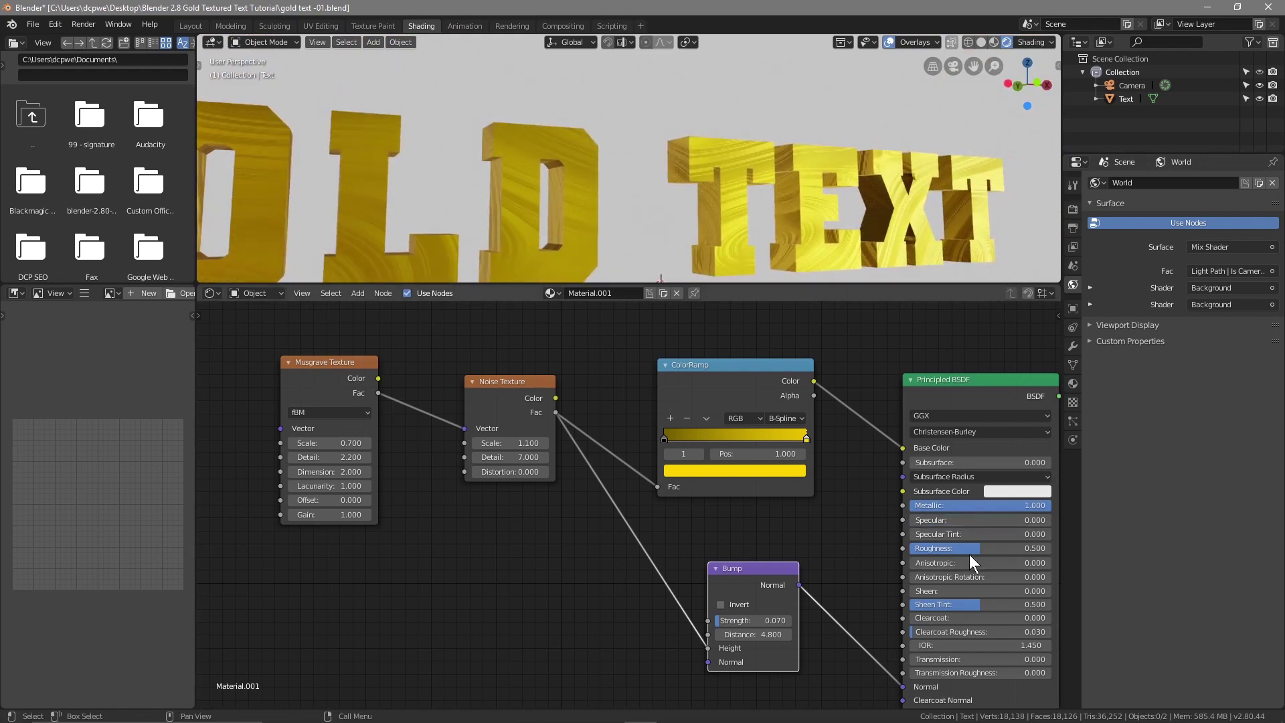
left_click_drag(979, 548, 938, 548)
middle_click_drag(675, 249, 502, 248)
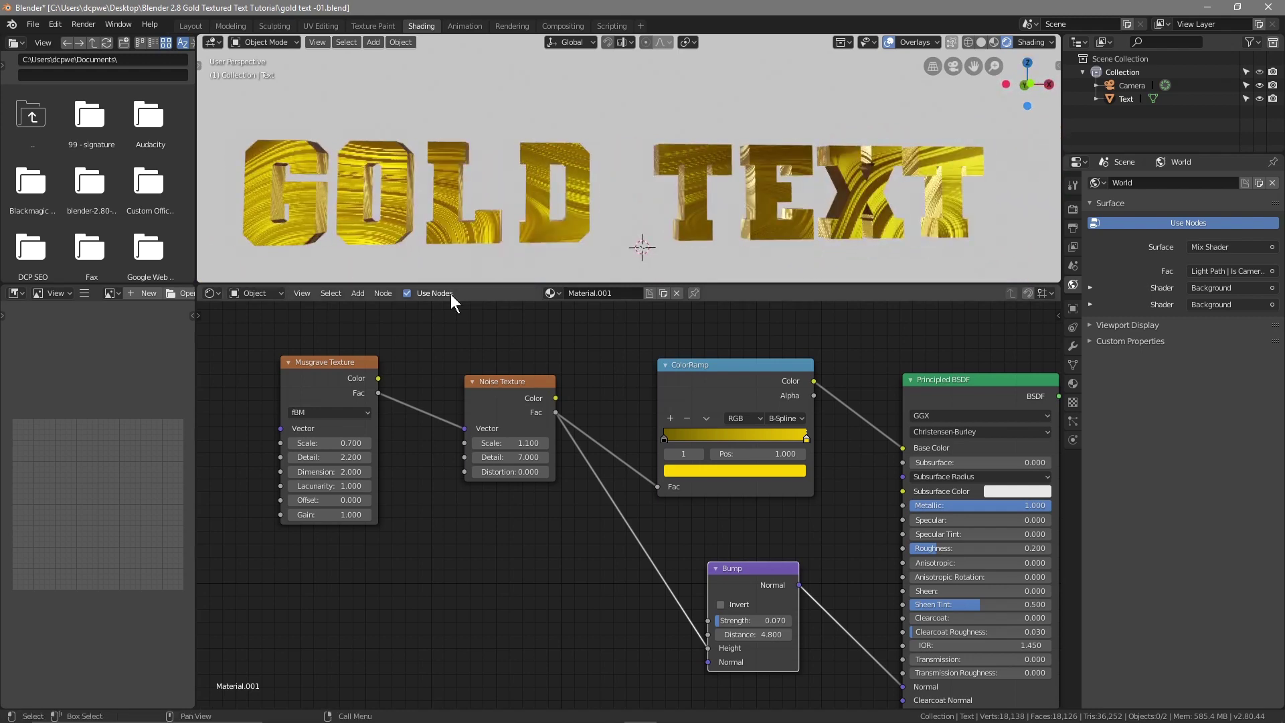
left_click(210, 293)
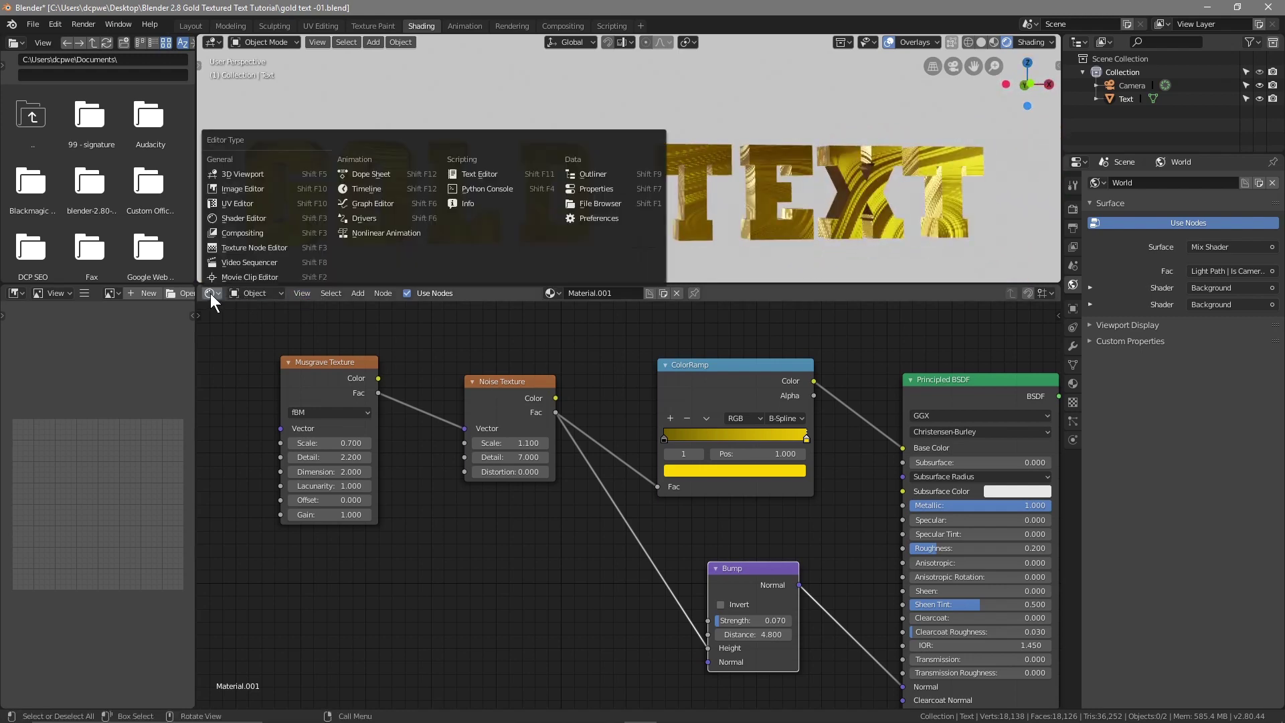
In the World node tree, set the lower Background node's colour to black
left_click(257, 293)
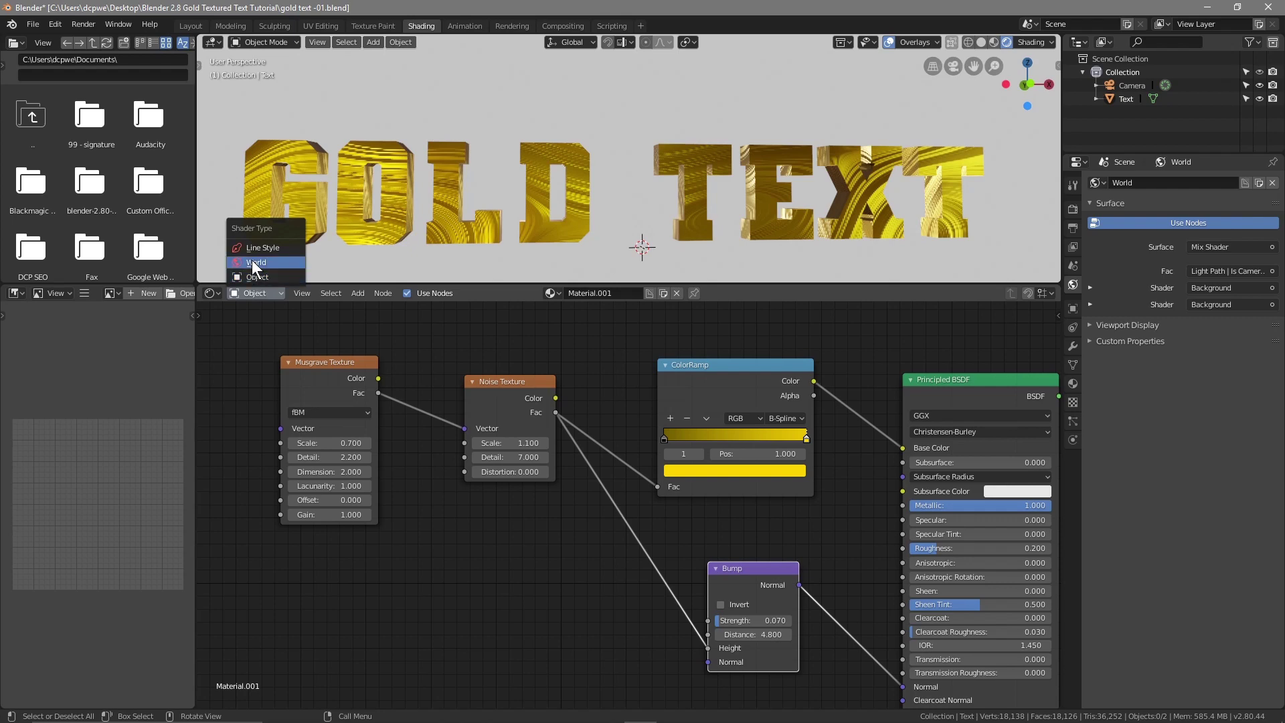
left_click(256, 262)
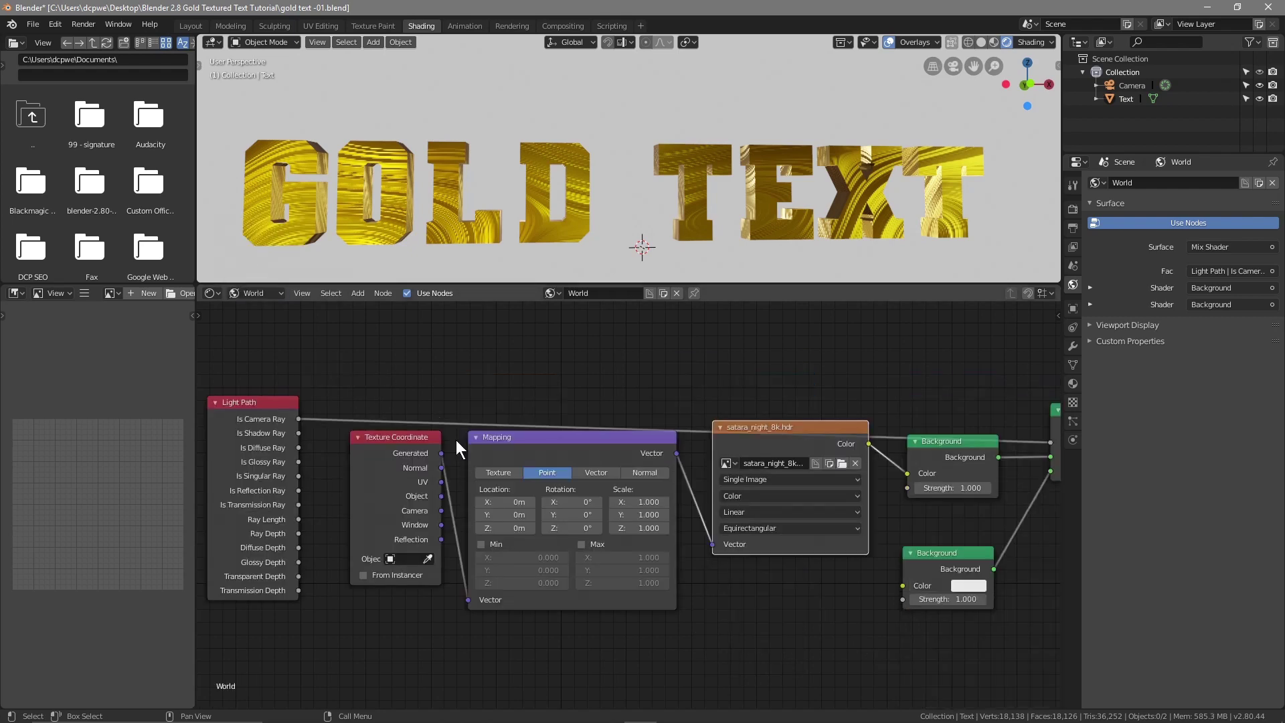
left_click(941, 555)
key("Home")
left_click_drag(885, 554, 901, 584)
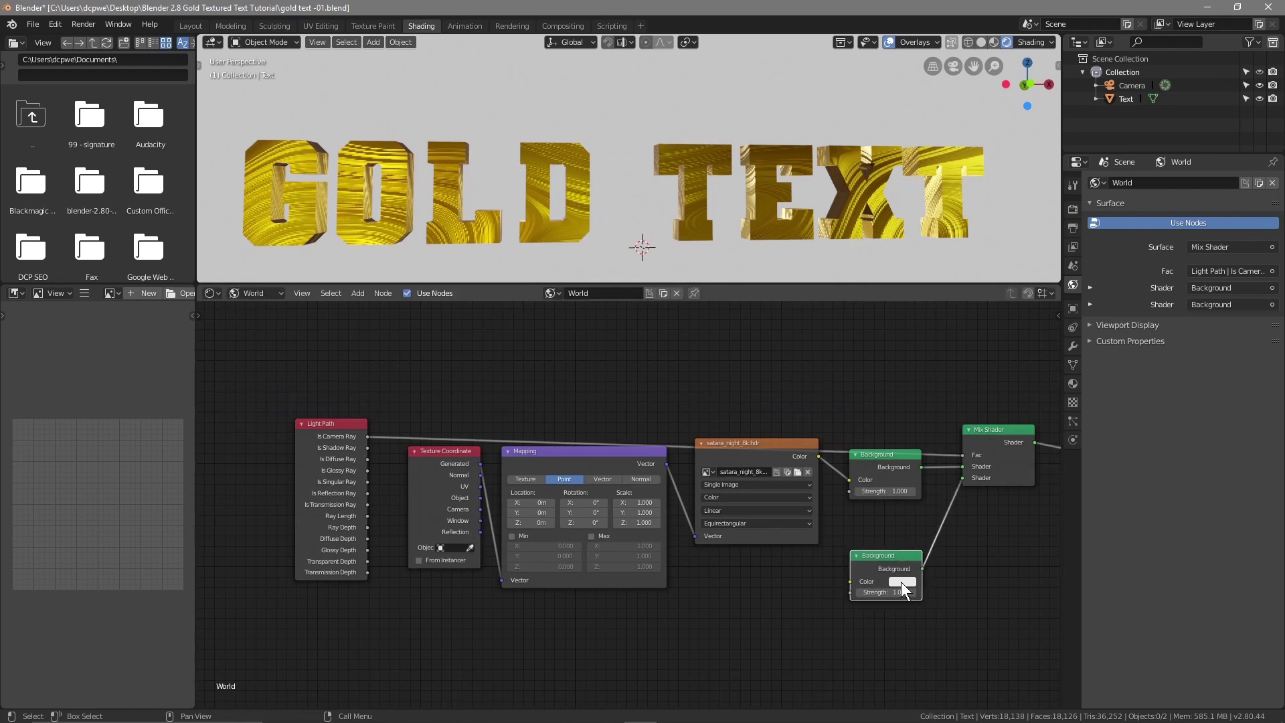
left_click(901, 581)
left_click_drag(933, 472, 977, 507)
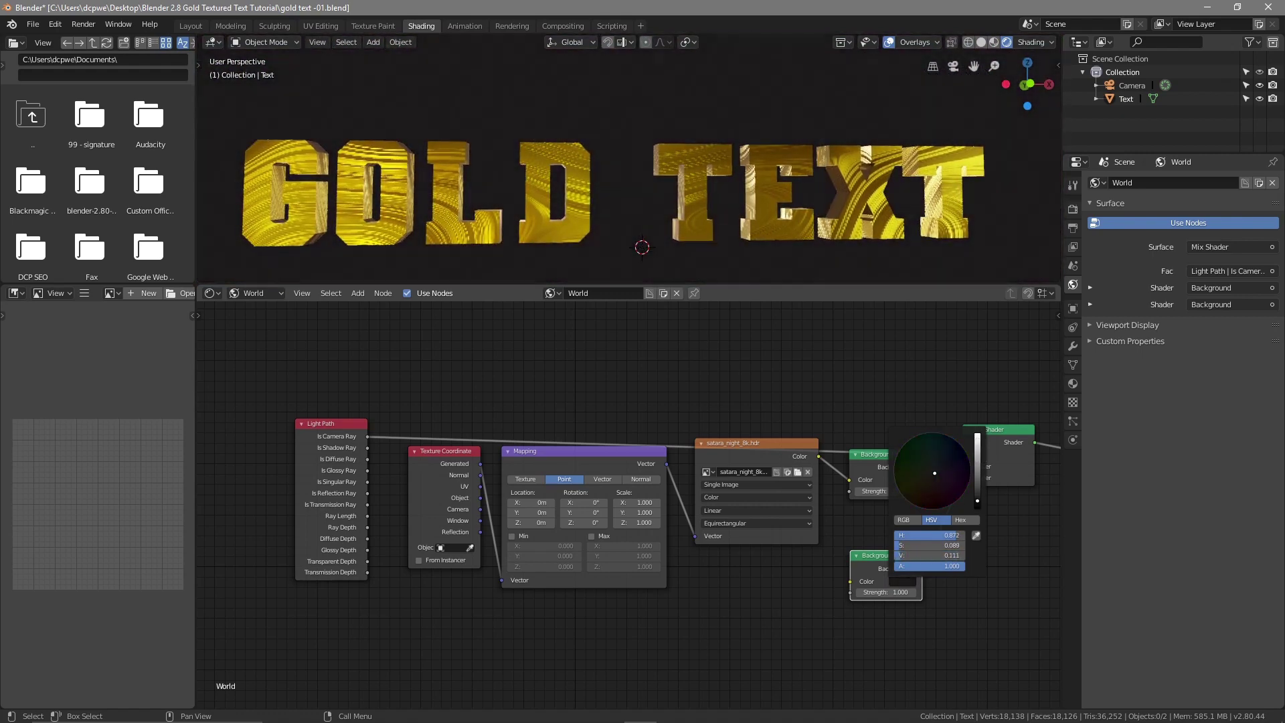
left_click_drag(930, 556, 897, 556)
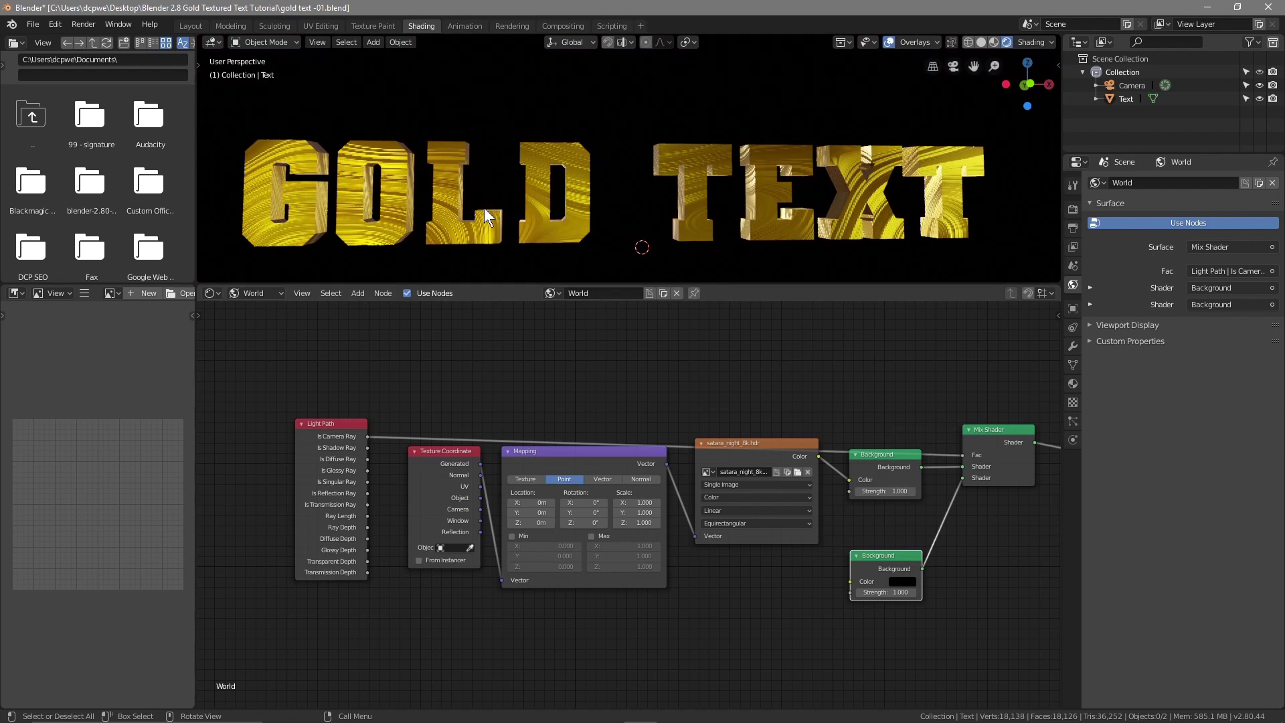
left_click(1073, 207)
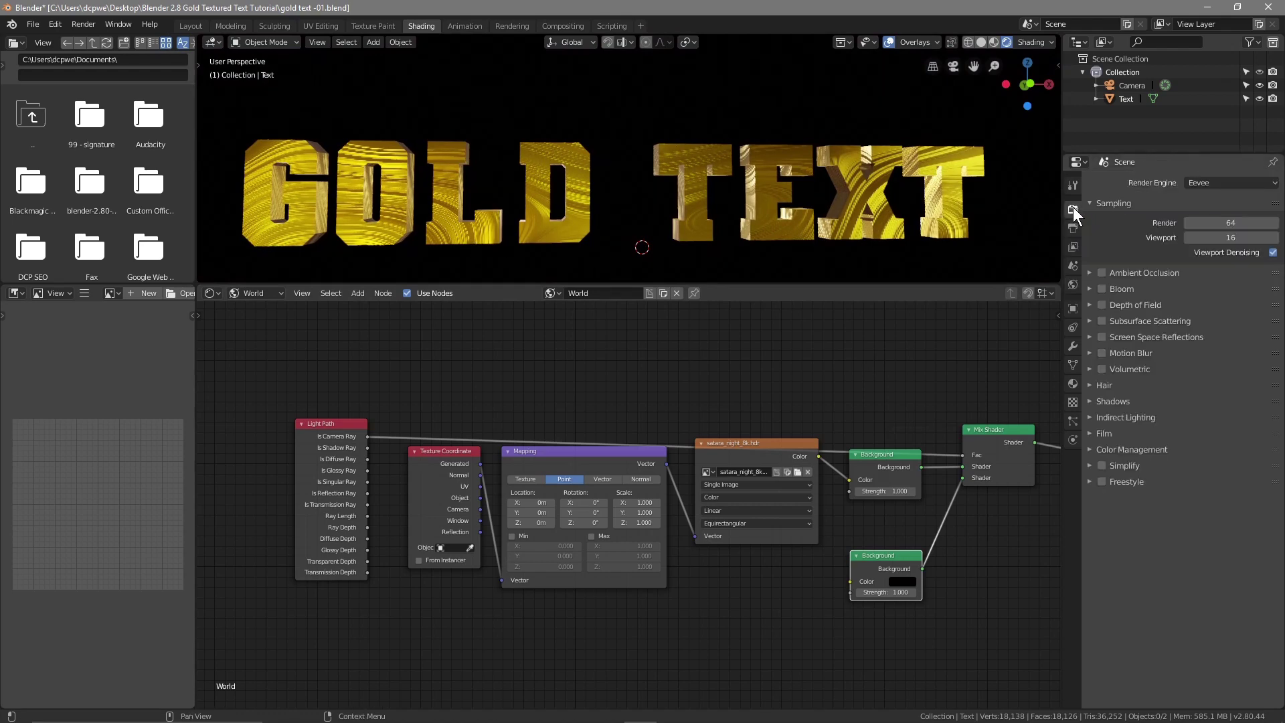
In rendered view, enable Eevee Bloom with Threshold 0 and a lower Knee
left_click(191, 27)
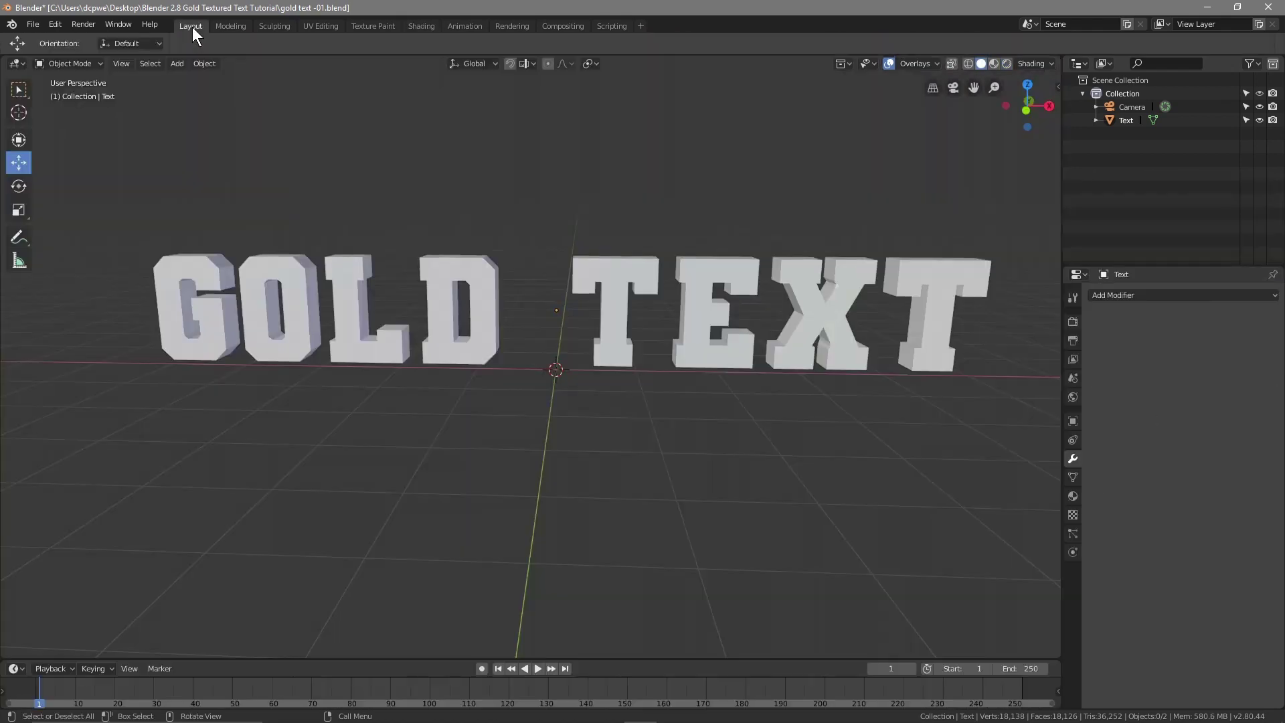
left_click(1006, 64)
mouse_move(670, 283)
middle_mouse_down()
mouse_move(669, 345)
mouse_move(548, 350)
mouse_move(597, 364)
middle_mouse_up()
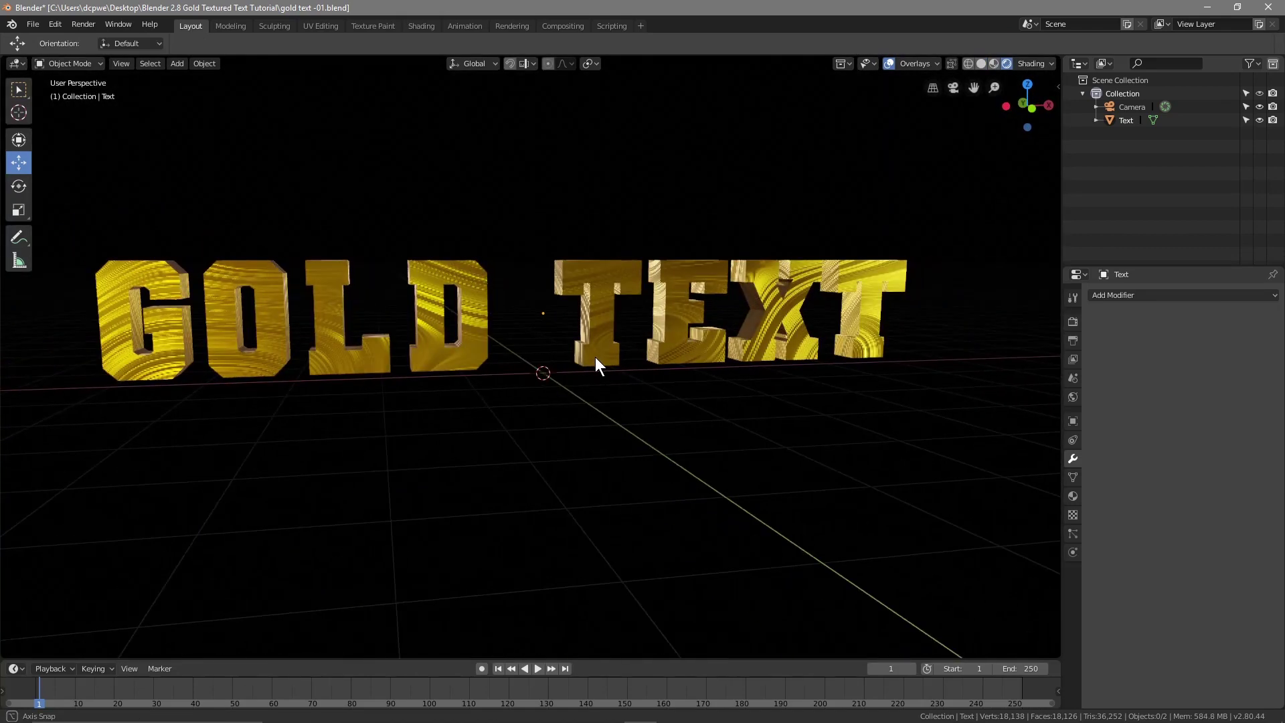
left_click(1072, 322)
left_click(1101, 400)
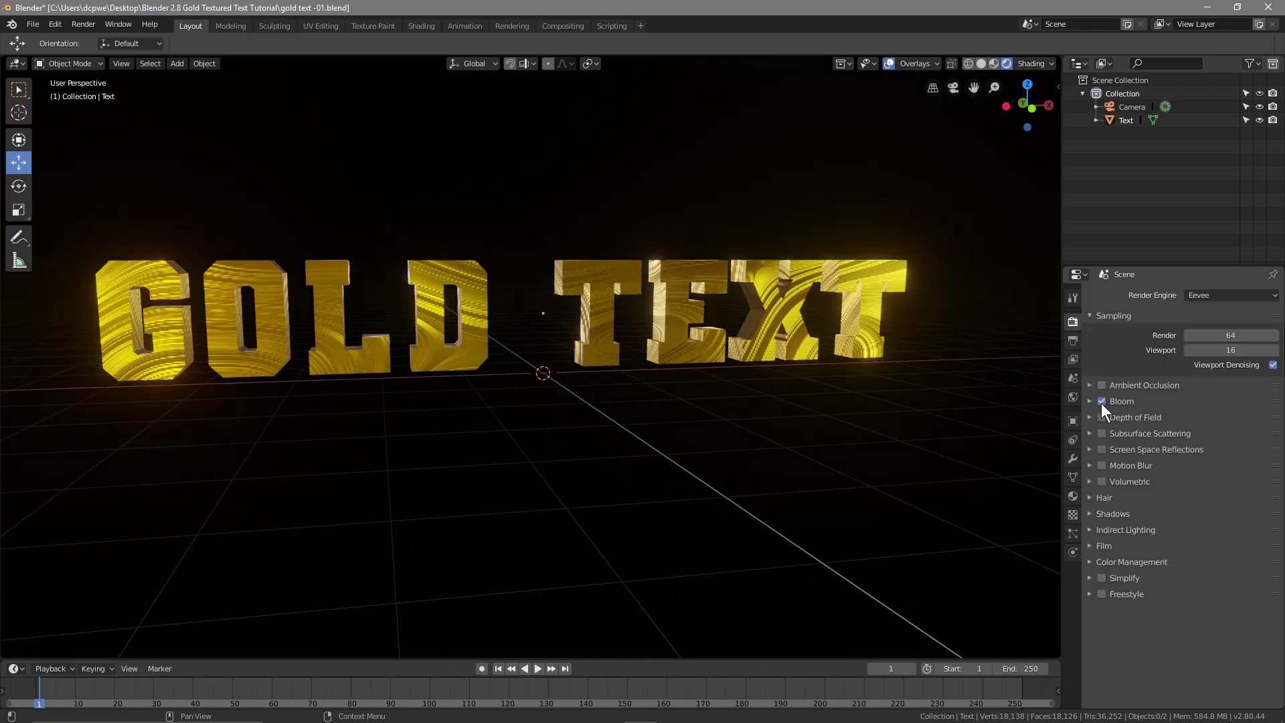
left_click(1089, 401)
left_click_drag(1182, 419, 1131, 420)
left_click_drag(1212, 435, 1161, 450)
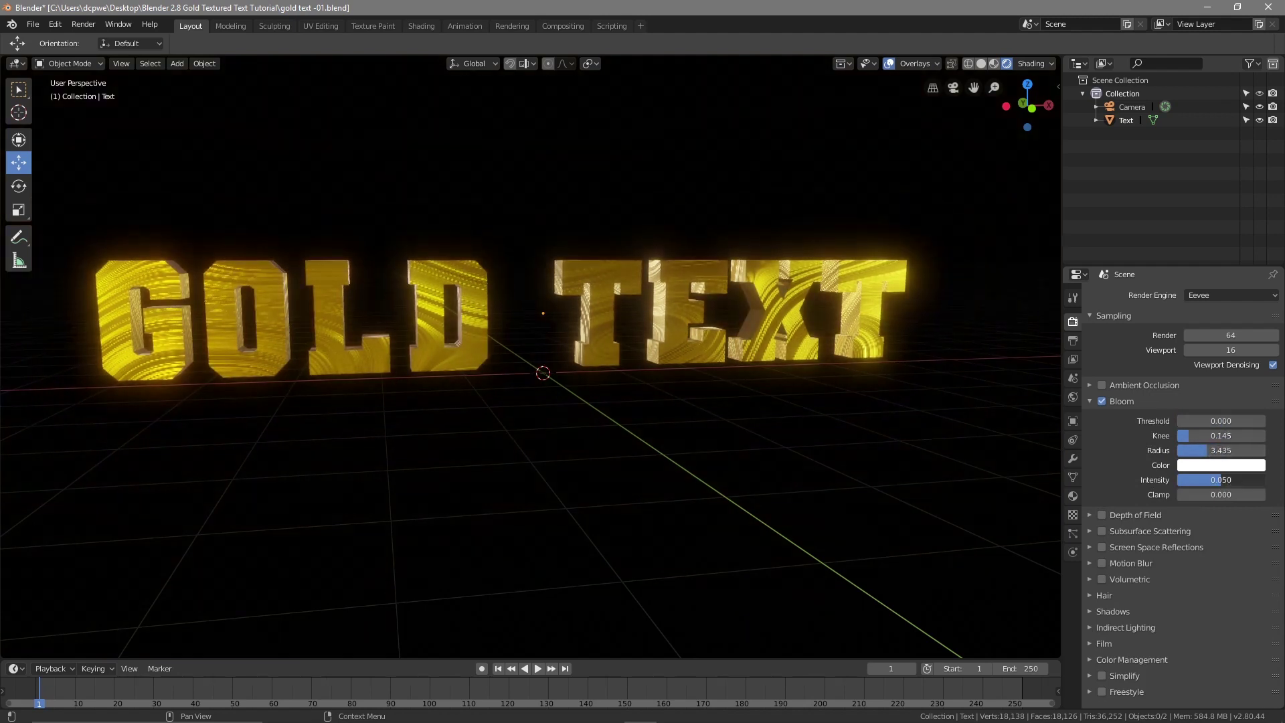
mouse_move(619, 471)
middle_mouse_down()
mouse_move(642, 471)
mouse_move(508, 464)
mouse_move(772, 467)
mouse_move(580, 474)
mouse_move(636, 475)
mouse_move(603, 455)
middle_mouse_up()
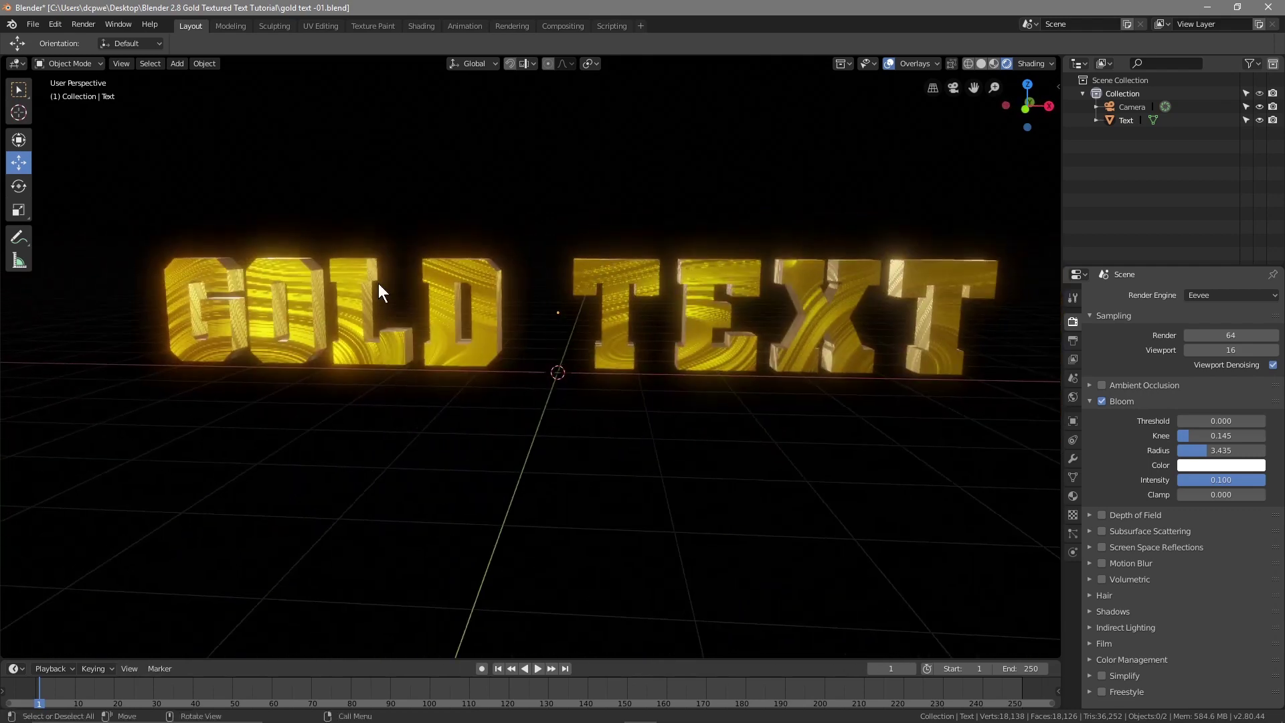
Save the file and orbit to view the glowing text from the side and behind
left_click(35, 23)
left_click(55, 128)
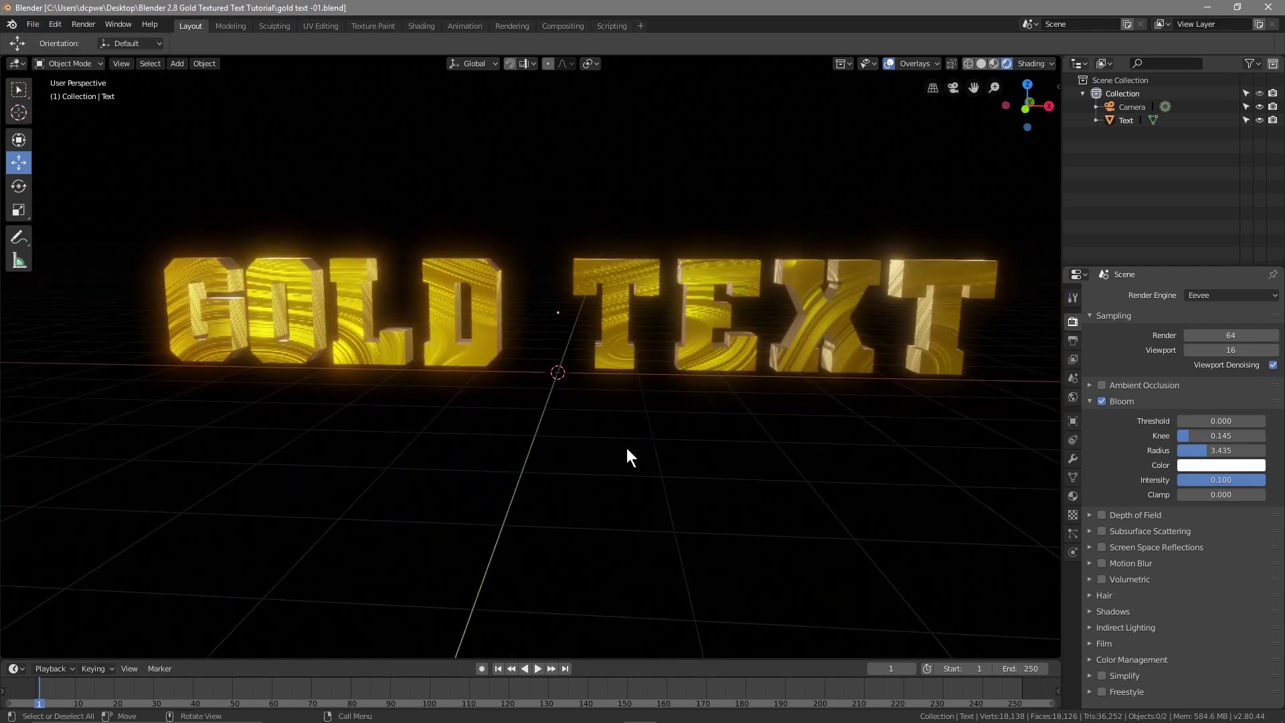
middle_click_drag(625, 451, 451, 417)
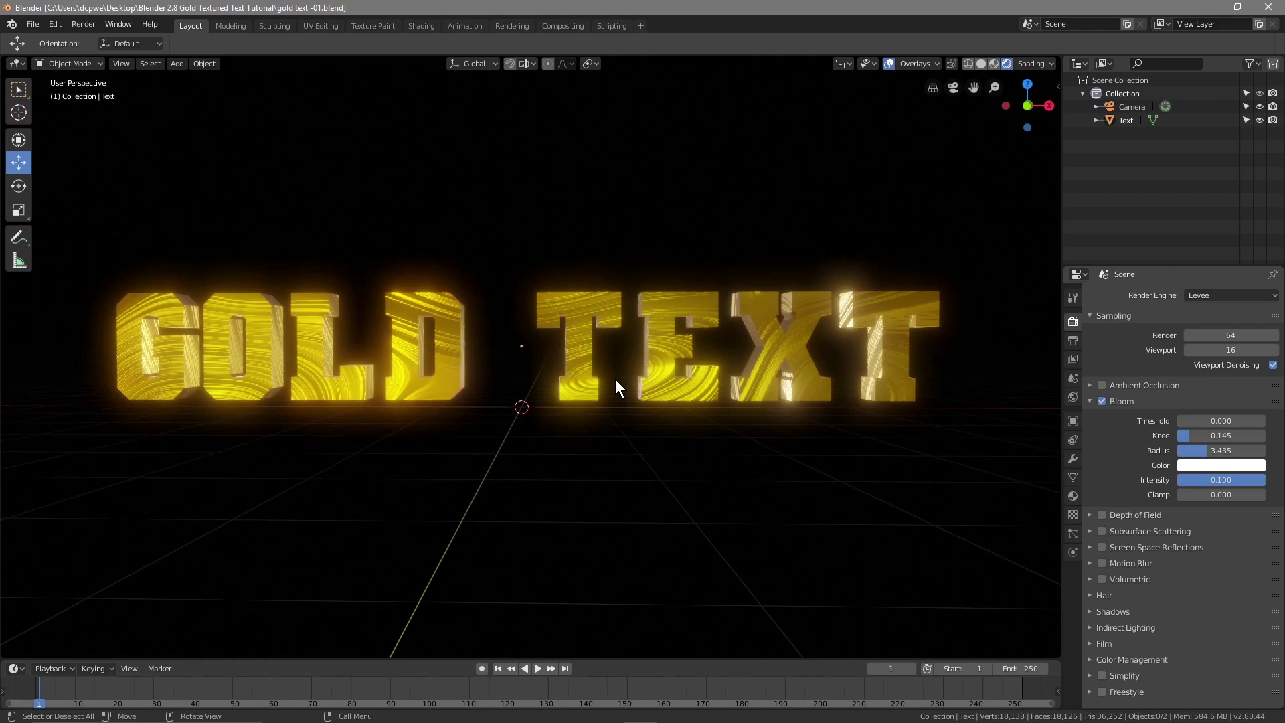
middle_click_drag(616, 379, 462, 413)
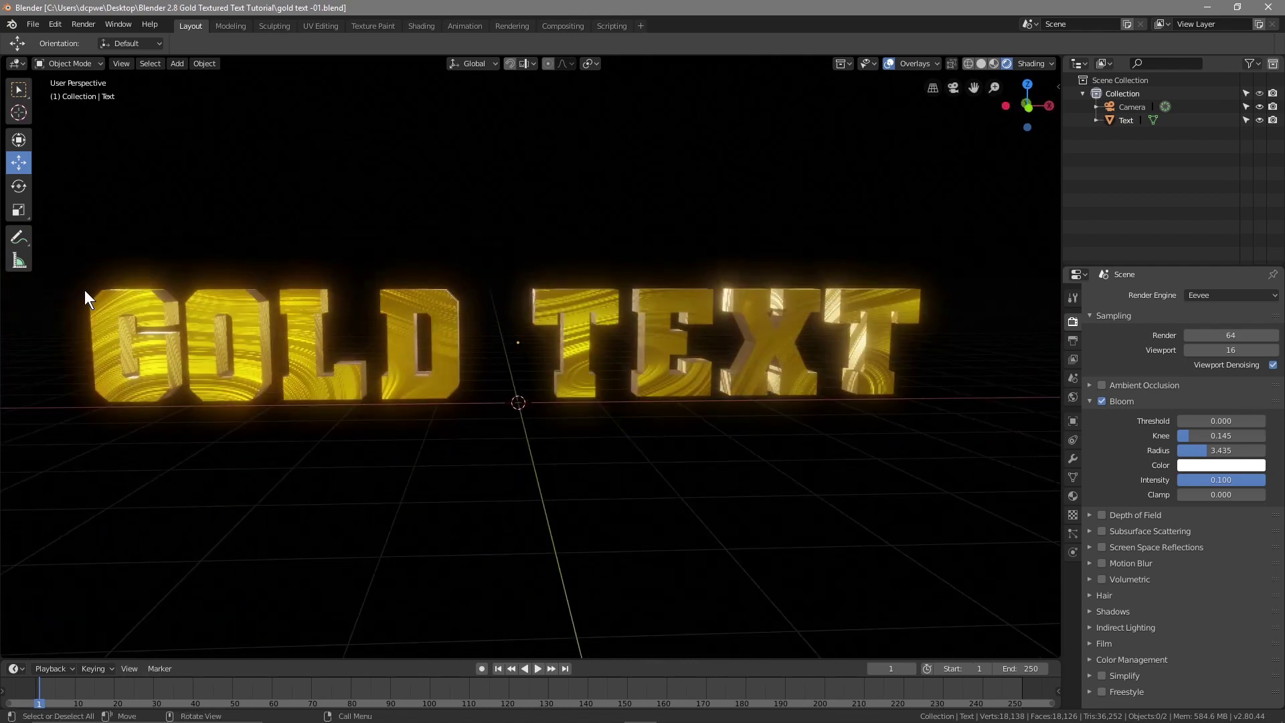
Save a new copy of the project as gold text -02.blend
left_click(32, 23)
left_click(31, 24)
left_click(32, 23)
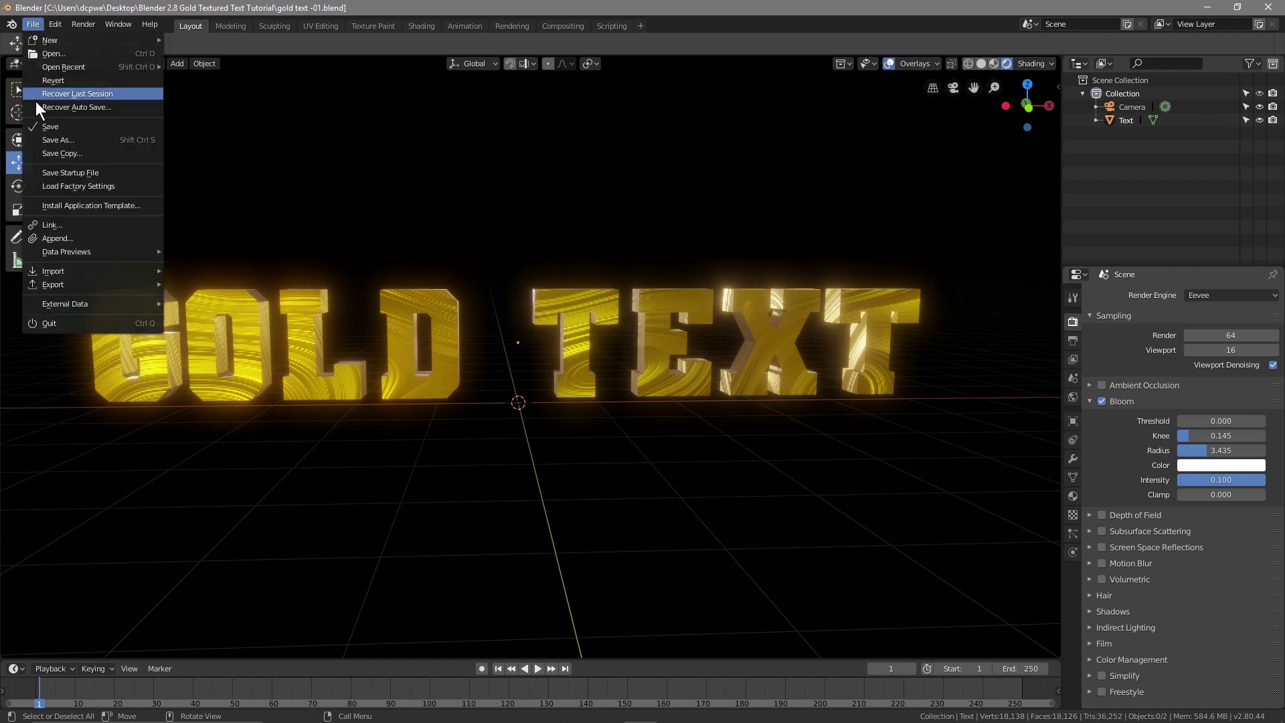
left_click(50, 139)
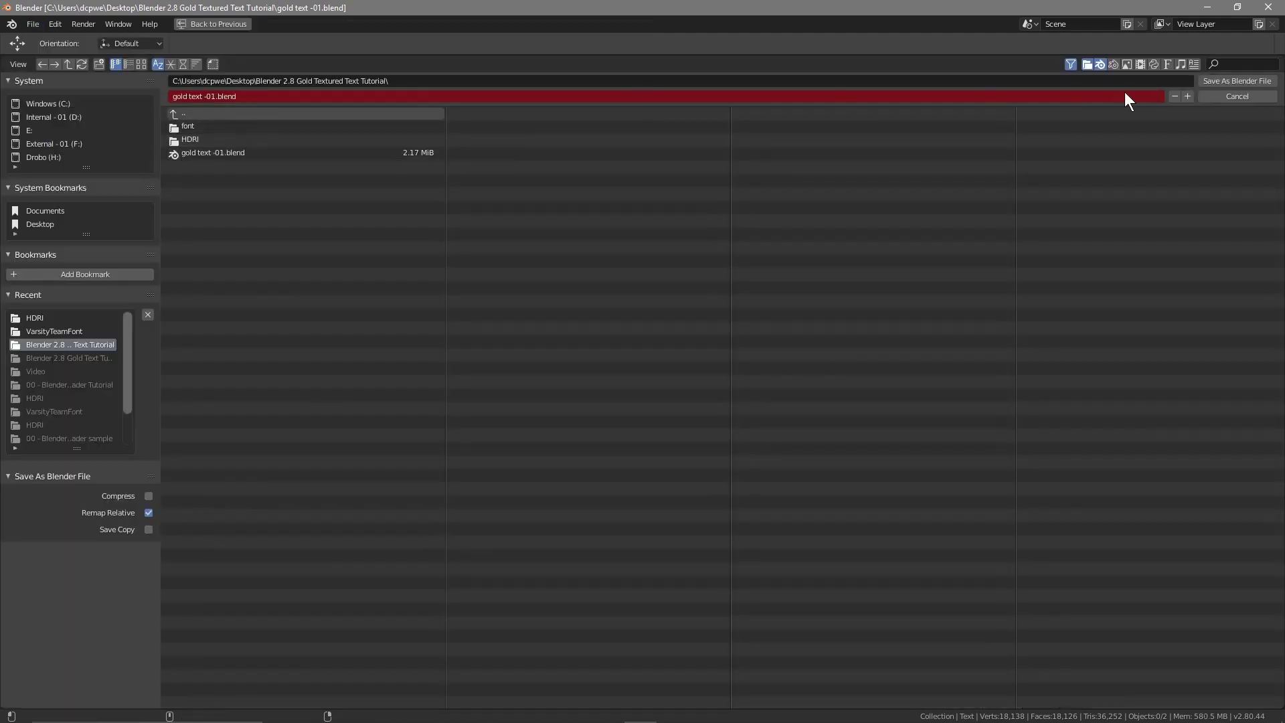
left_click(1187, 96)
left_click(1205, 80)
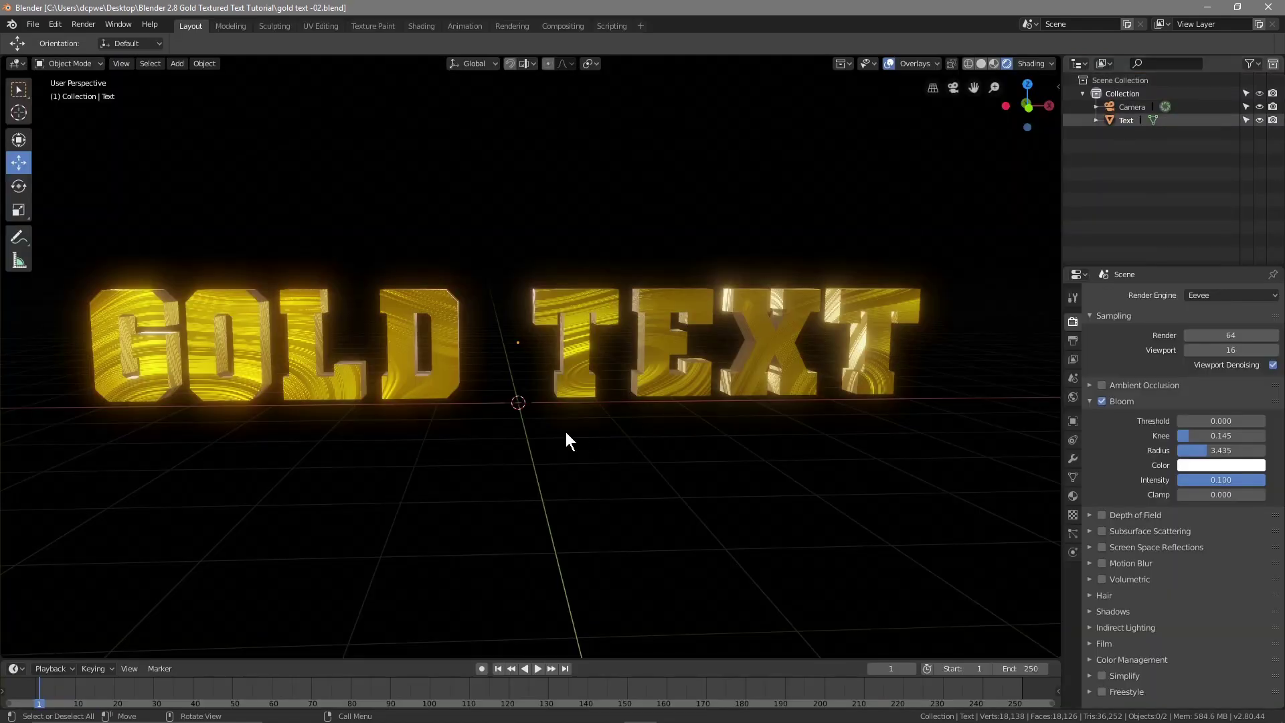
Select the text object and show its modifier settings
middle_click_drag(516, 439, 560, 435)
left_click(808, 332)
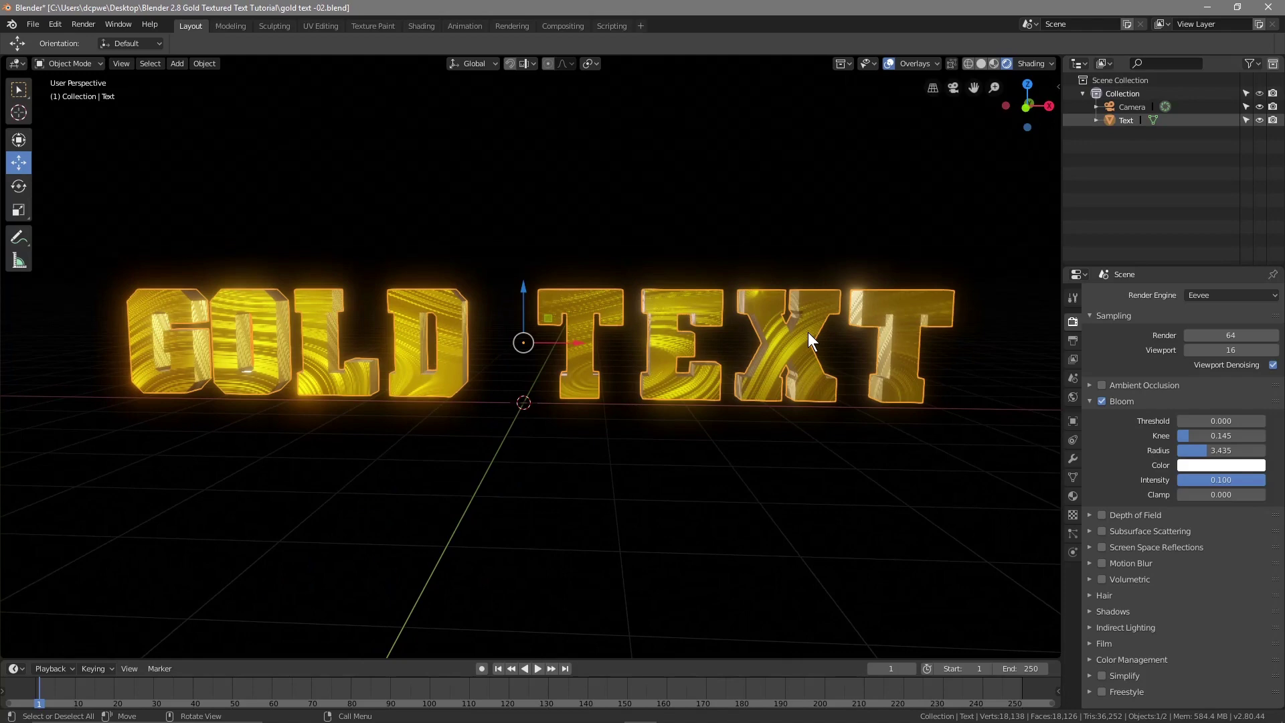
left_click(1073, 458)
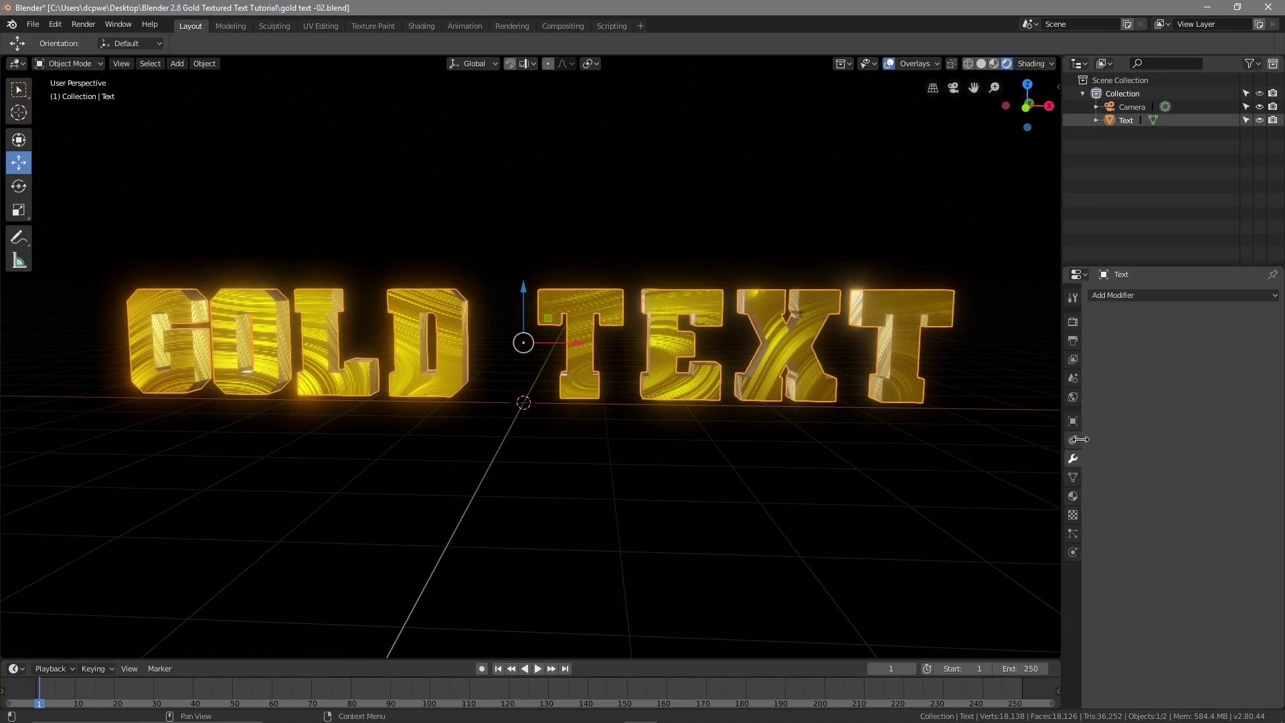
Add a Wireframe modifier to the text, thickness 0.0200
left_click(1141, 297)
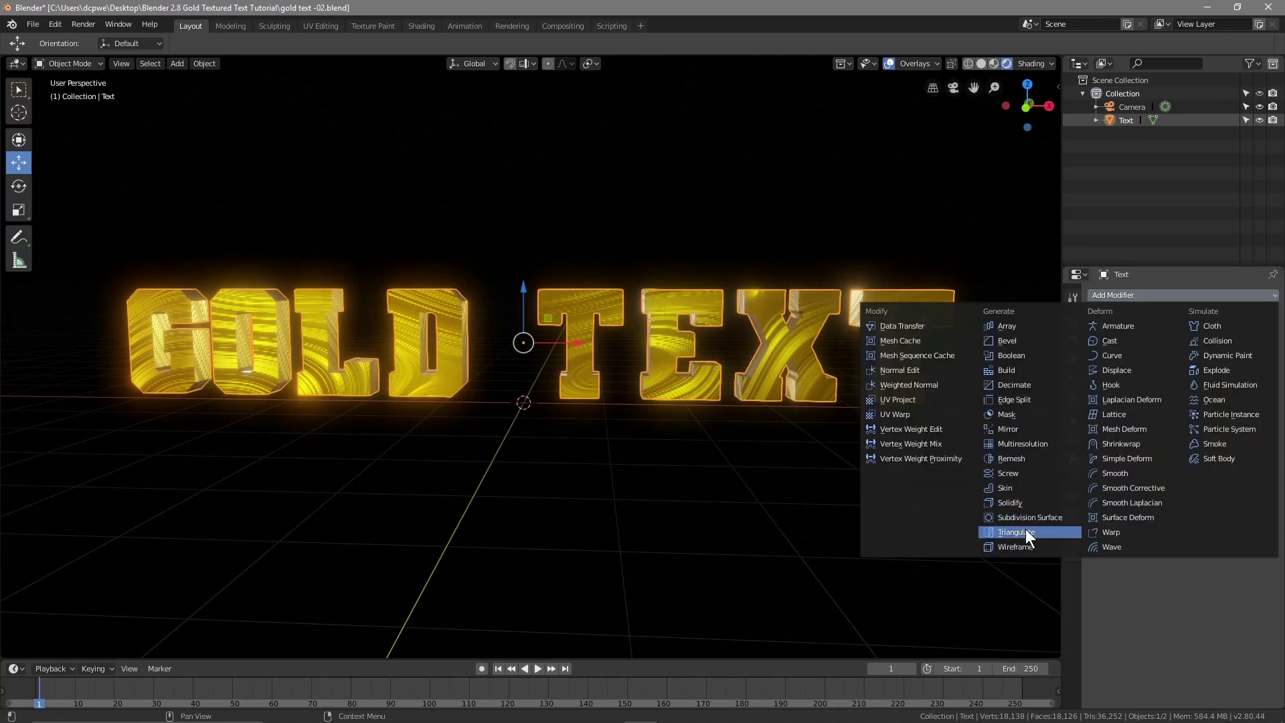
left_click(1023, 546)
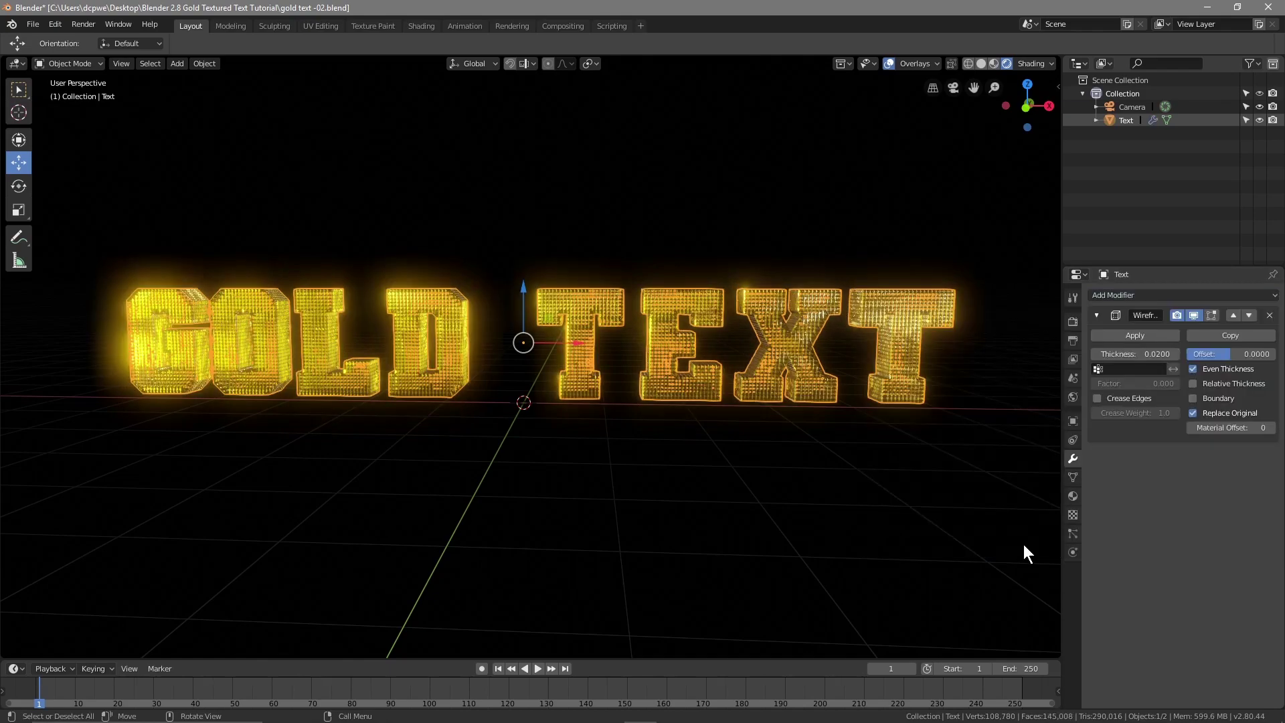
middle_click_drag(709, 452, 568, 455)
scroll(457, 423, "up", 5)
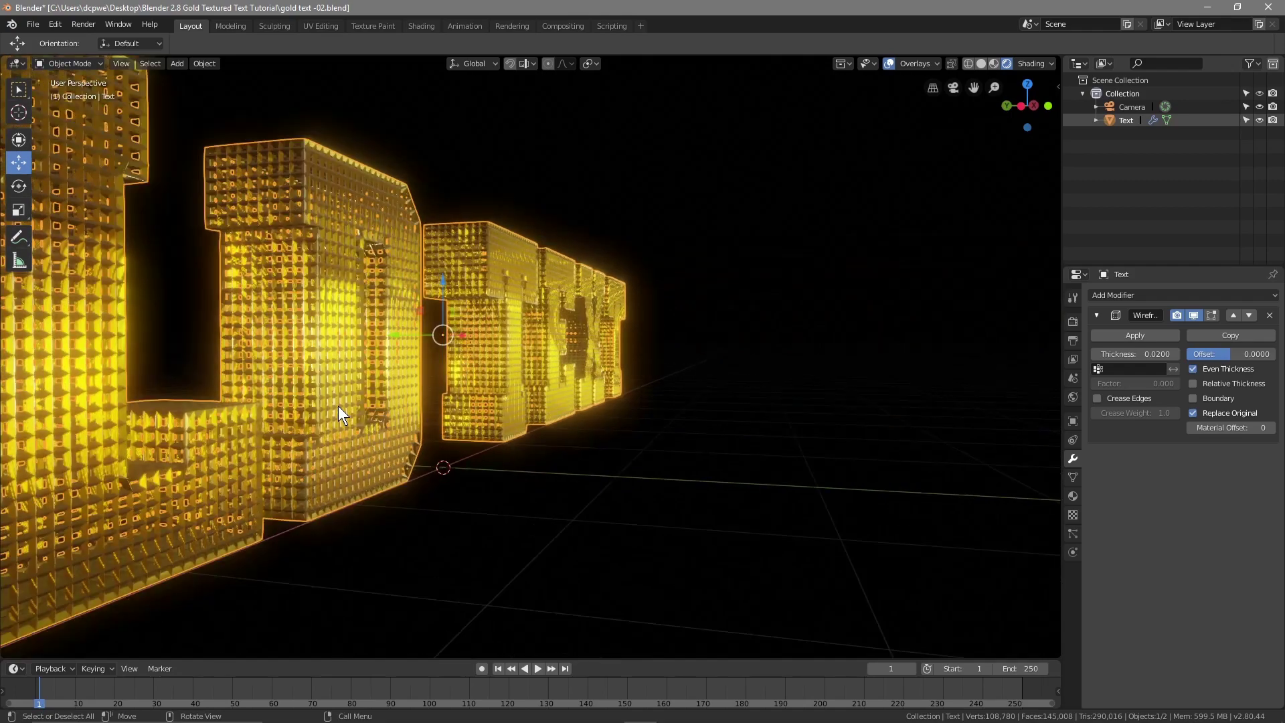
Hide viewport overlays and inspect the gold lattice from front and angled views
left_click(888, 64)
middle_click_drag(270, 367, 270, 367)
scroll(270, 366, "up", 5)
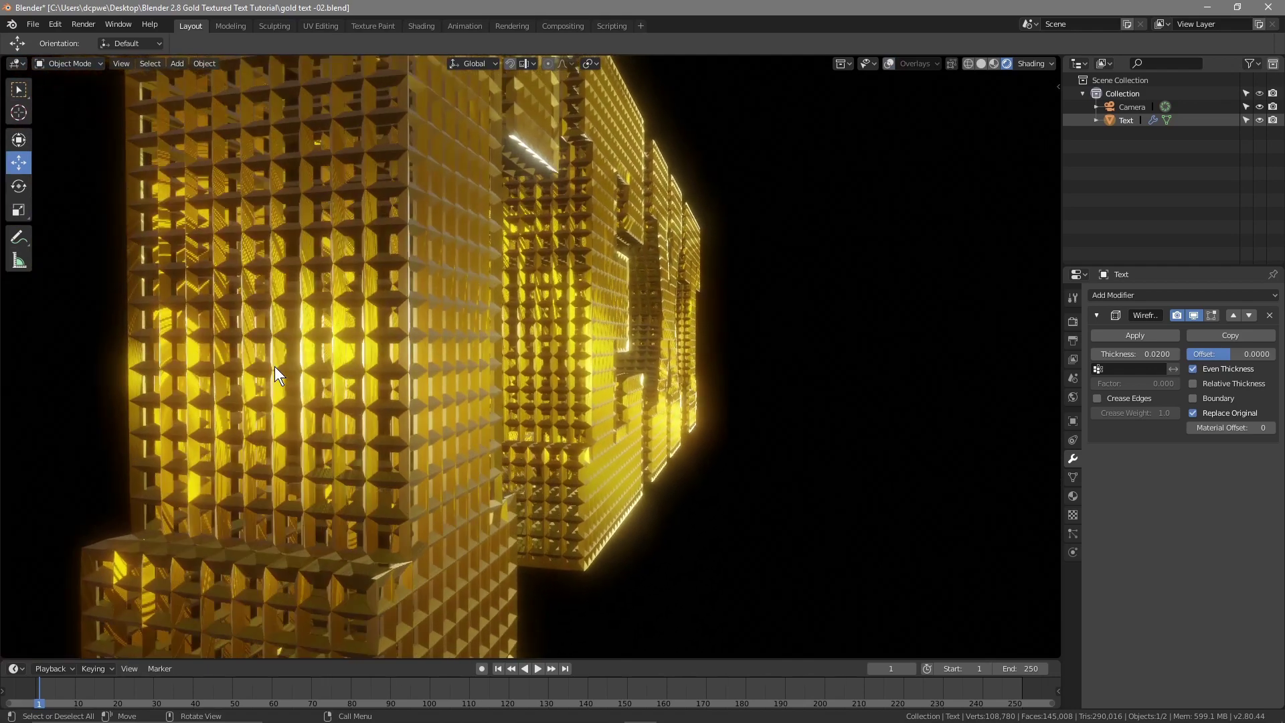
scroll(382, 372, "up", 2)
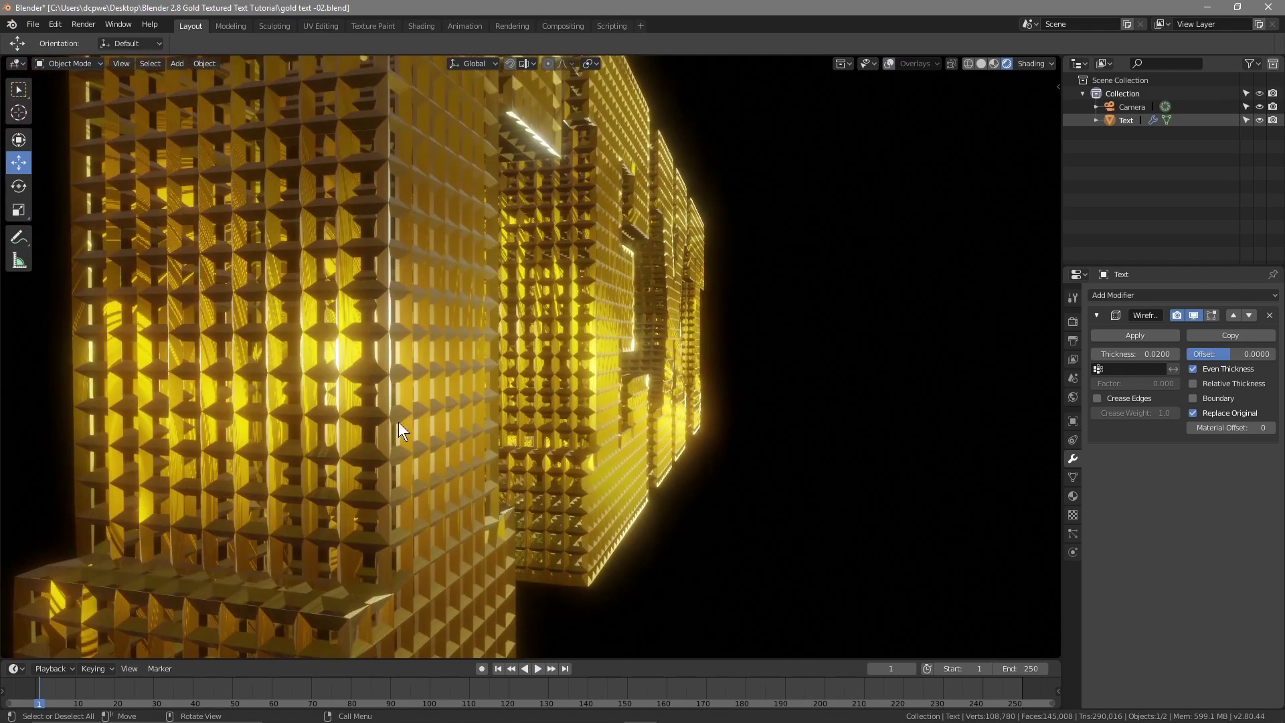
key("KP_0")
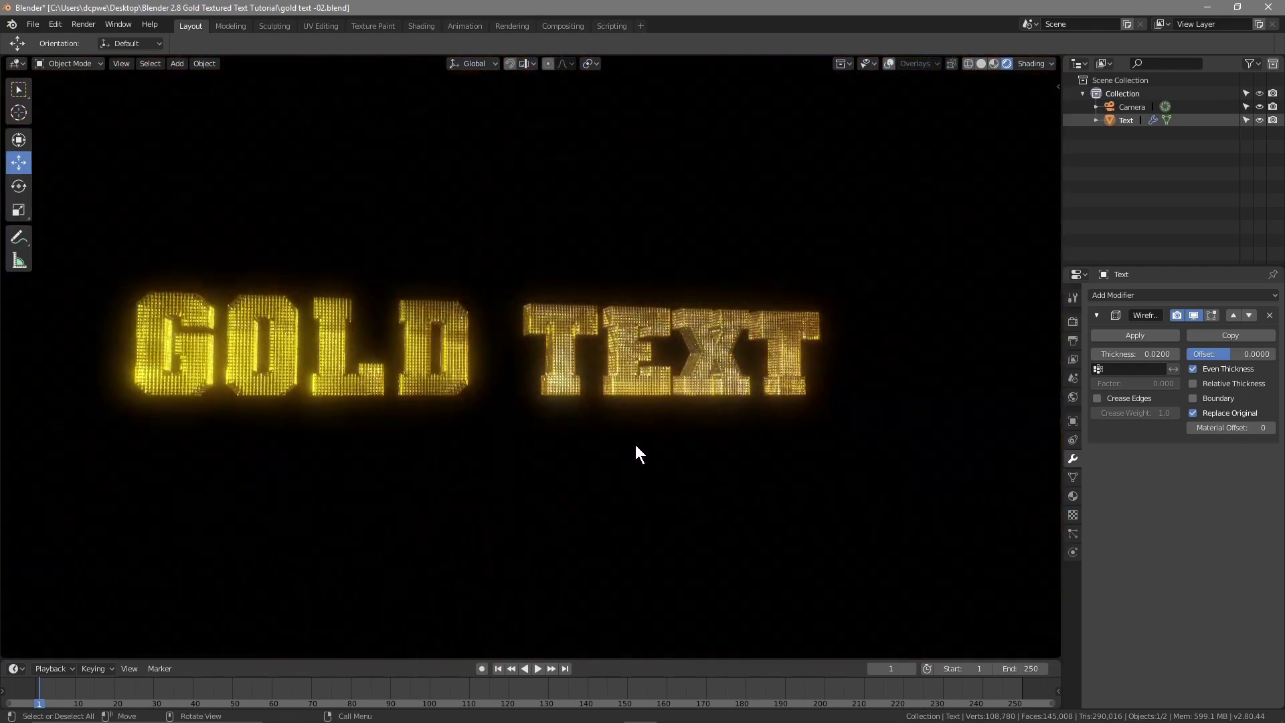
middle_click_drag(636, 445, 542, 413)
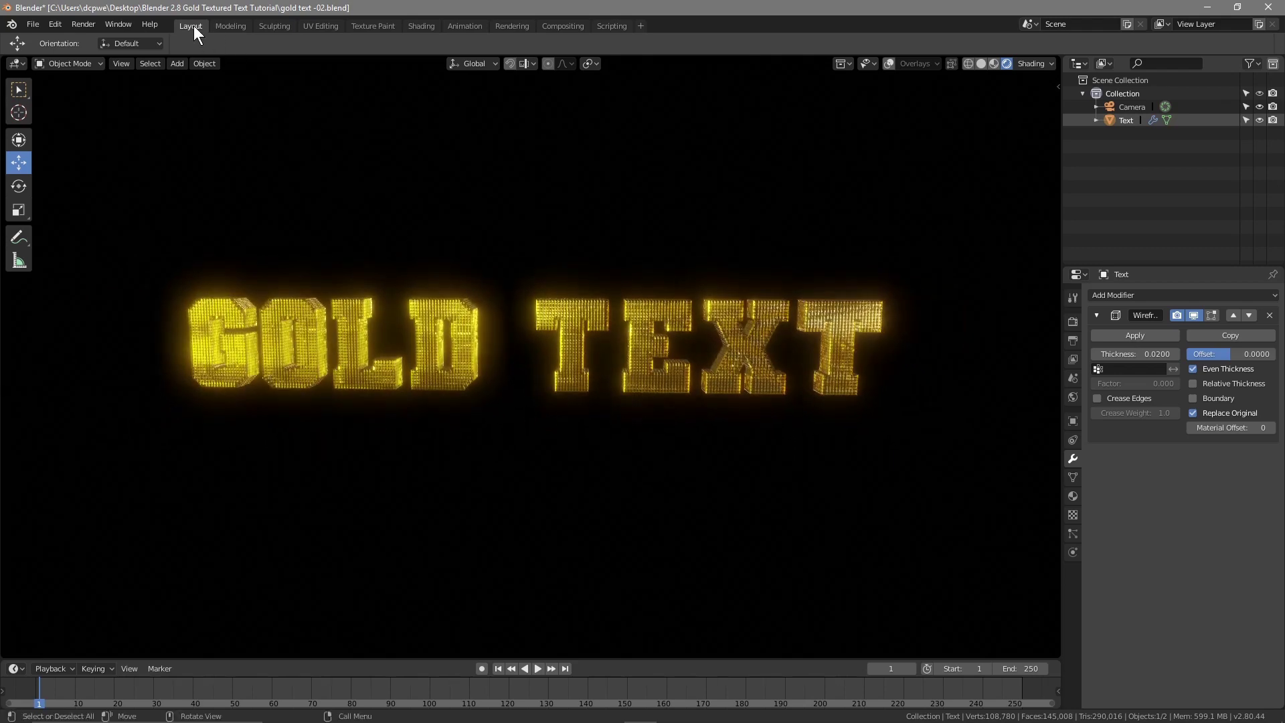
In the Shading workspace, show the text material's Object shader nodes instead of the World's
left_click(436, 26)
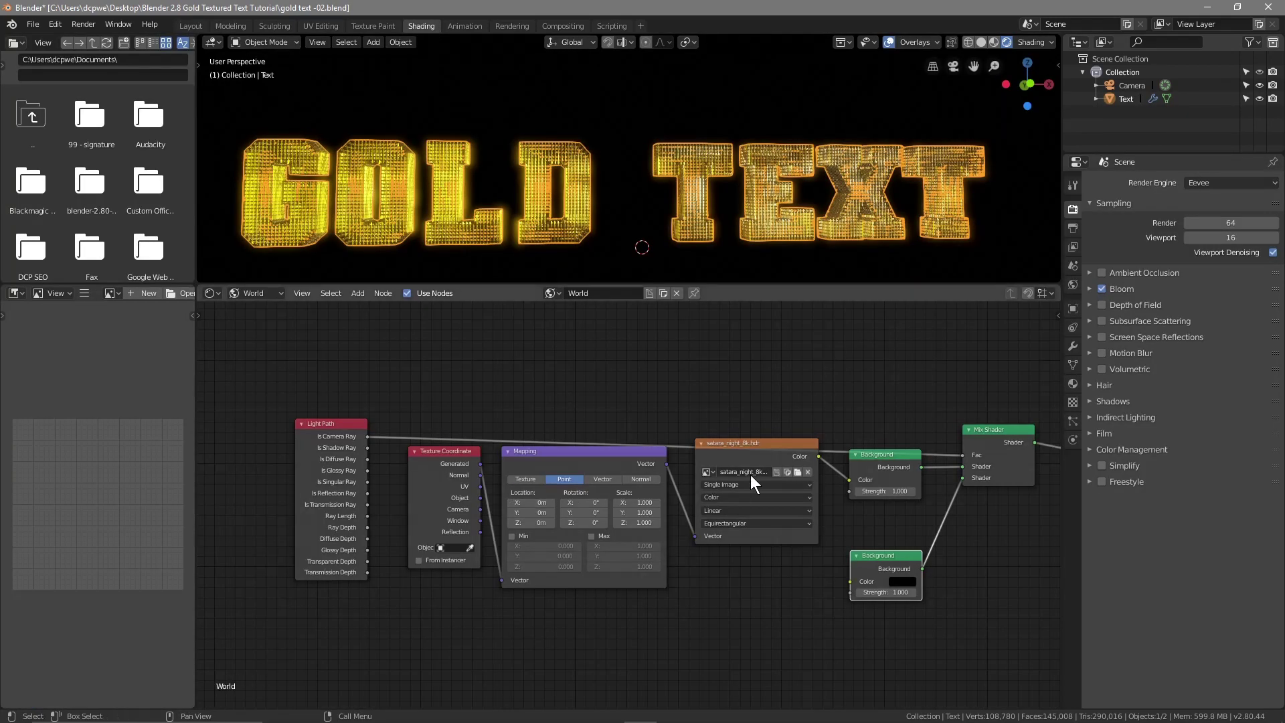
left_click(253, 293)
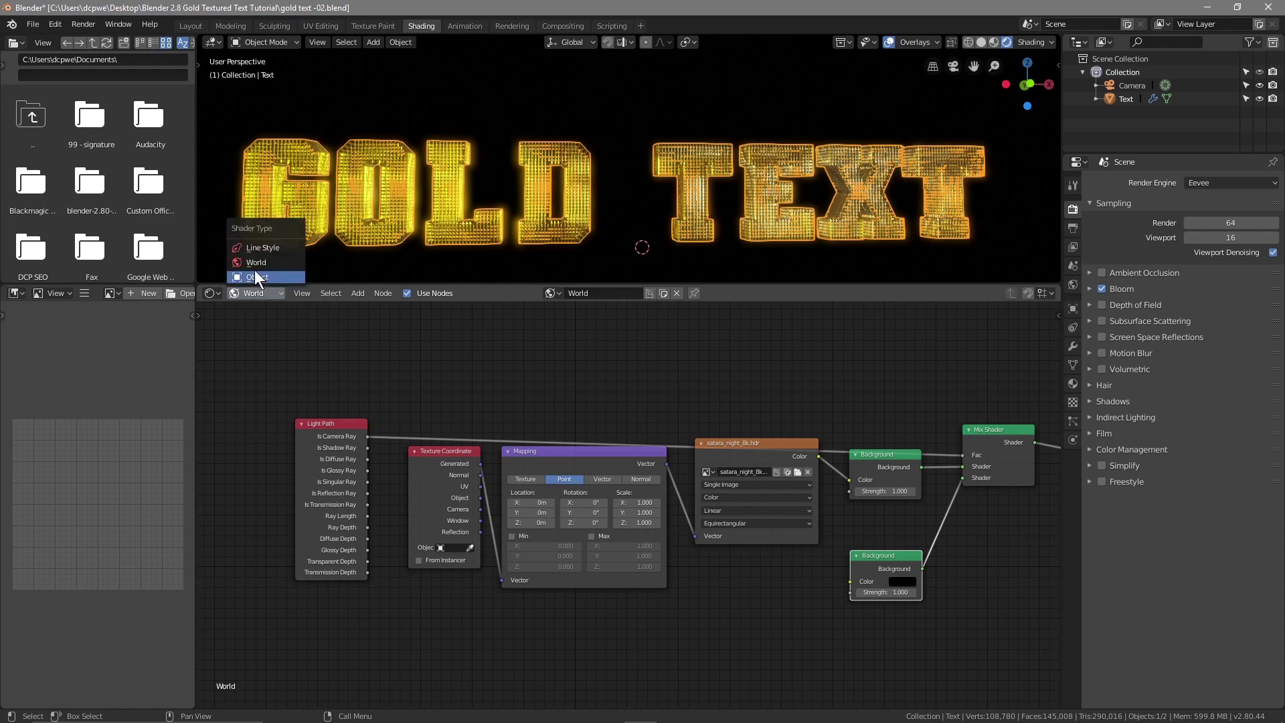
left_click(256, 275)
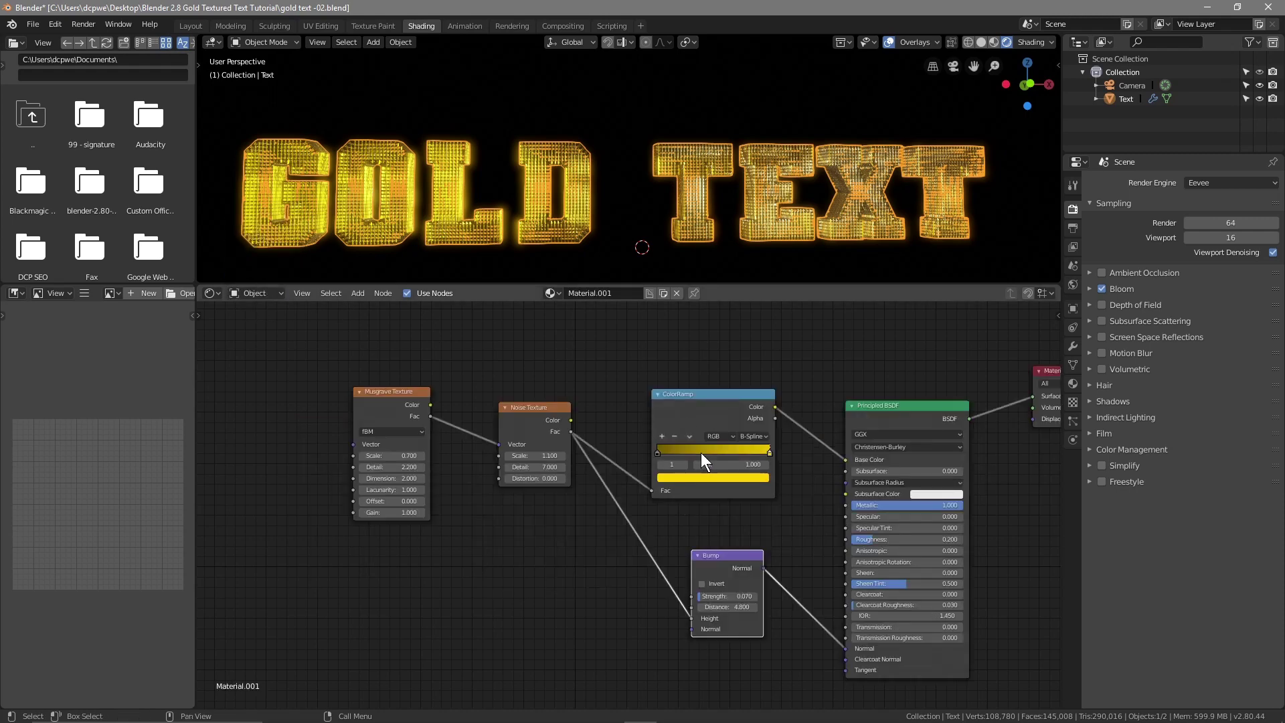
Add a new ColorRamp stop and make it green
left_click(662, 435)
scroll(669, 409, "up", 2)
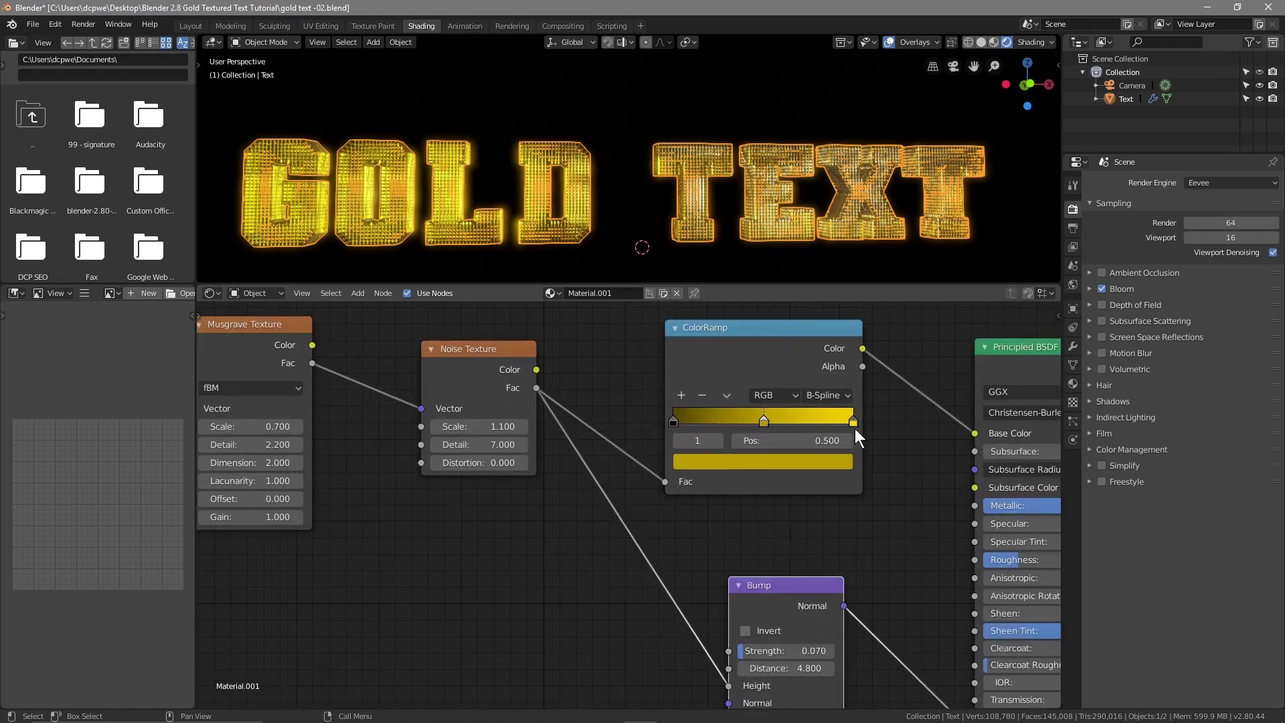
left_click(763, 461)
left_click_drag(763, 387, 823, 387)
mouse_move(781, 332)
left_mouse_down()
mouse_move(742, 346)
mouse_move(689, 254)
mouse_move(761, 225)
mouse_move(719, 228)
mouse_move(683, 266)
left_mouse_up()
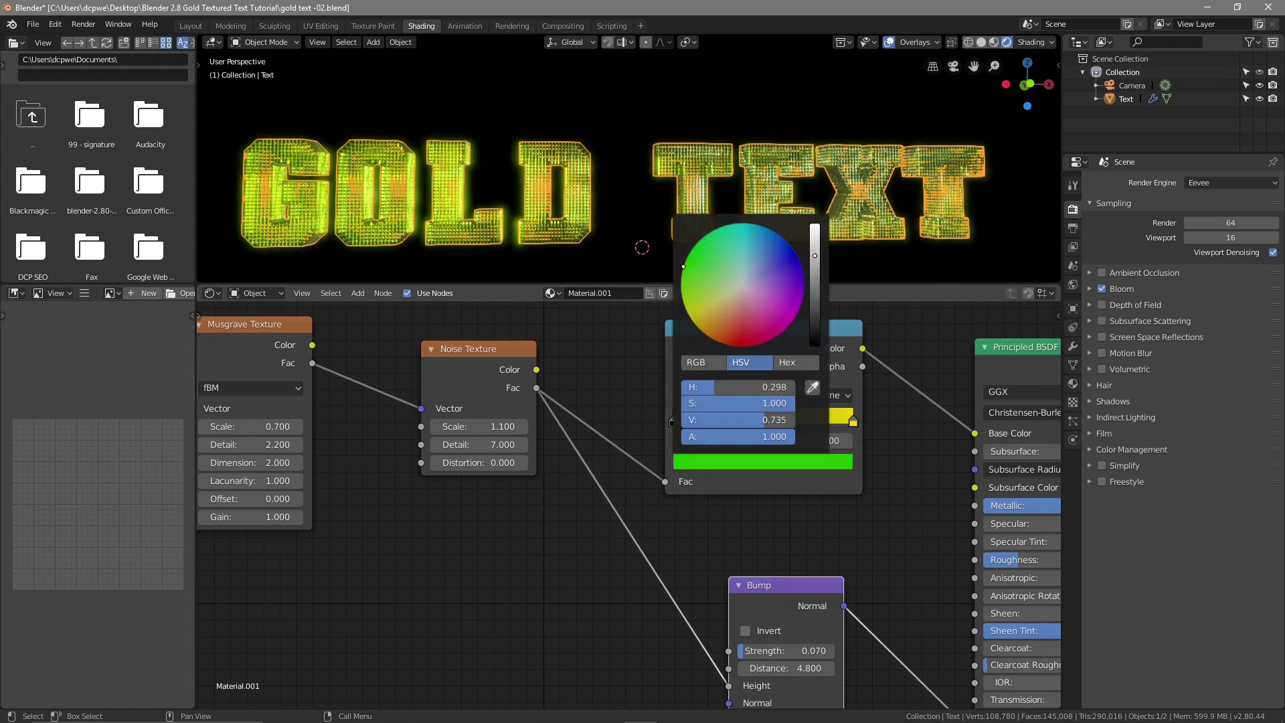
left_click(888, 43)
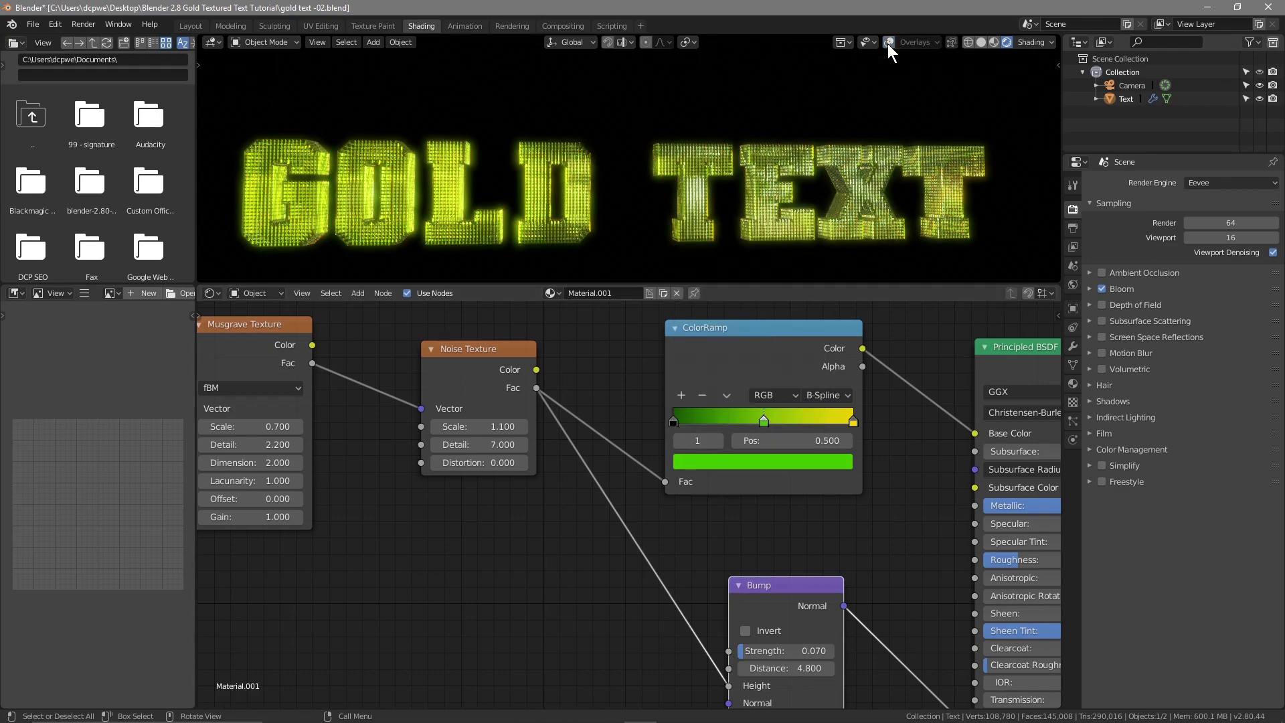
mouse_move(529, 228)
middle_mouse_down()
mouse_move(569, 229)
mouse_move(469, 235)
mouse_move(532, 203)
middle_mouse_up()
Move the yellow stop to about 0.459 and the black stop to 0.305
left_click_drag(852, 421, 752, 423)
mouse_move(852, 423)
left_mouse_down()
mouse_move(824, 422)
mouse_move(839, 418)
left_mouse_up()
left_click_drag(668, 436, 742, 426)
left_click(688, 422)
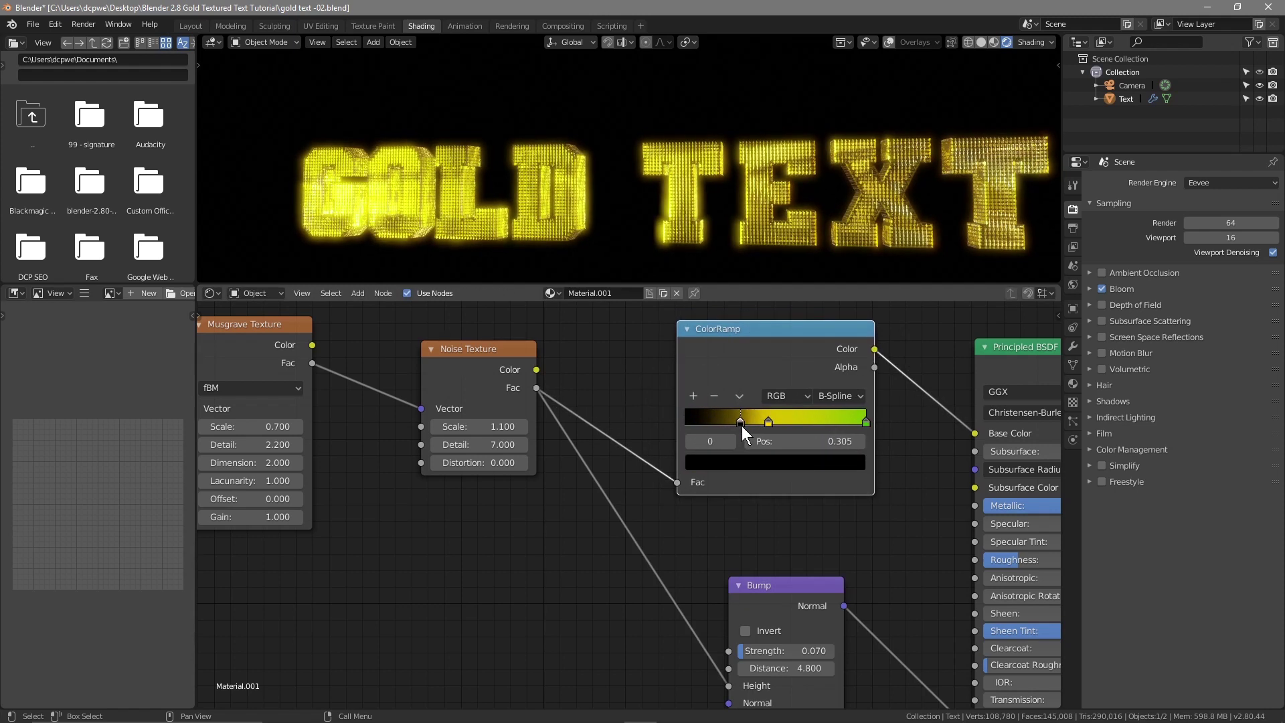
middle_click_drag(721, 231, 797, 222)
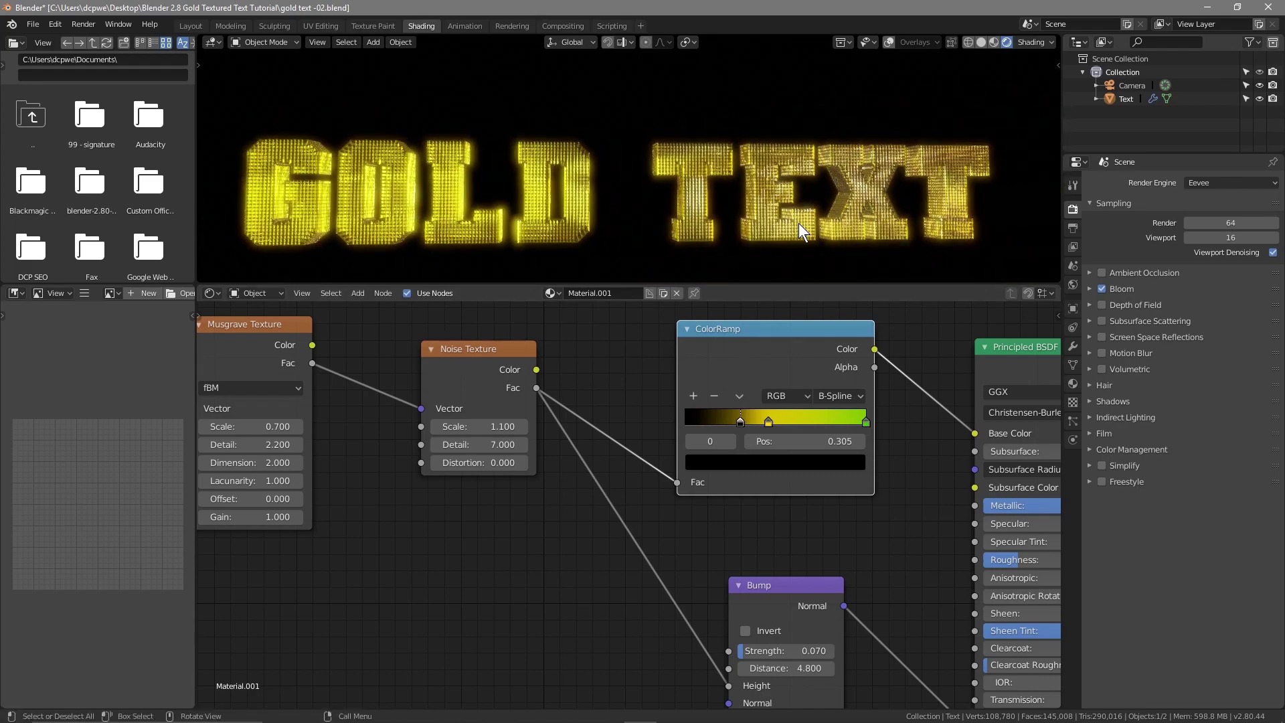
Return to the Layout workspace and orbit for a closer angled view of the gold text
left_click(186, 25)
scroll(541, 347, "up", 5)
middle_click_drag(554, 348, 301, 404)
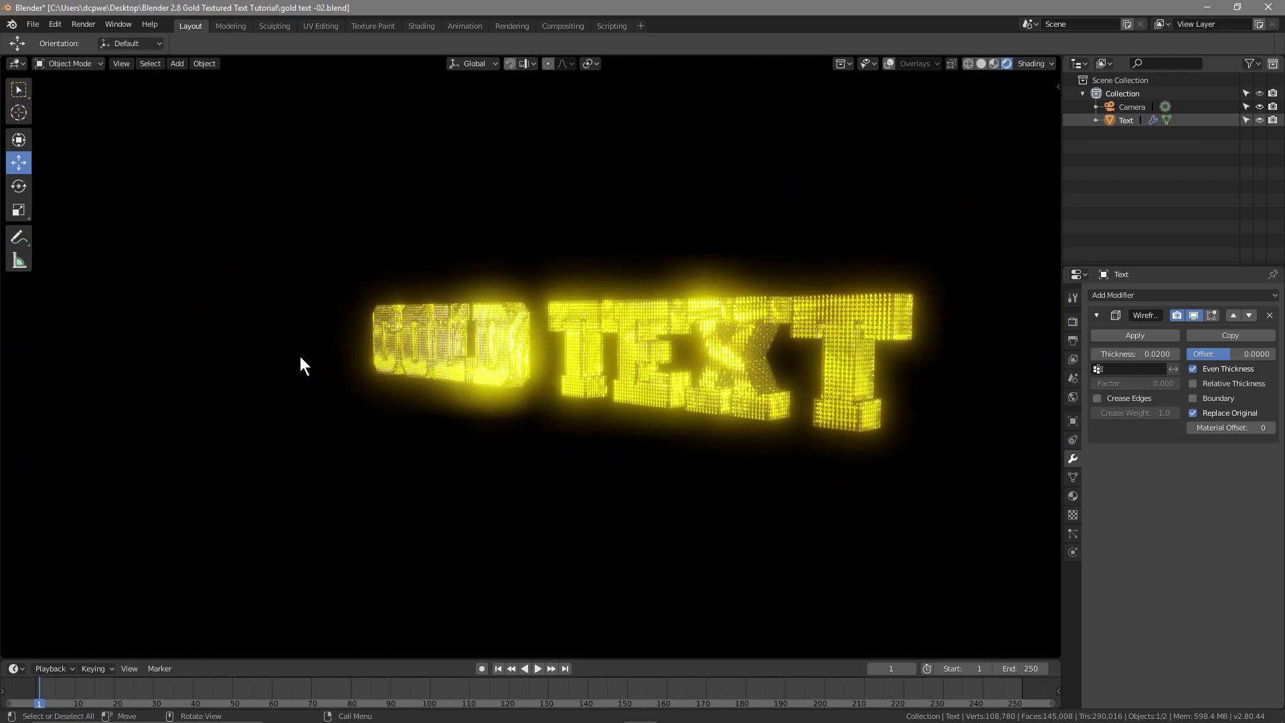
scroll(475, 424, "up", 4)
middle_click_drag(432, 424, 923, 450)
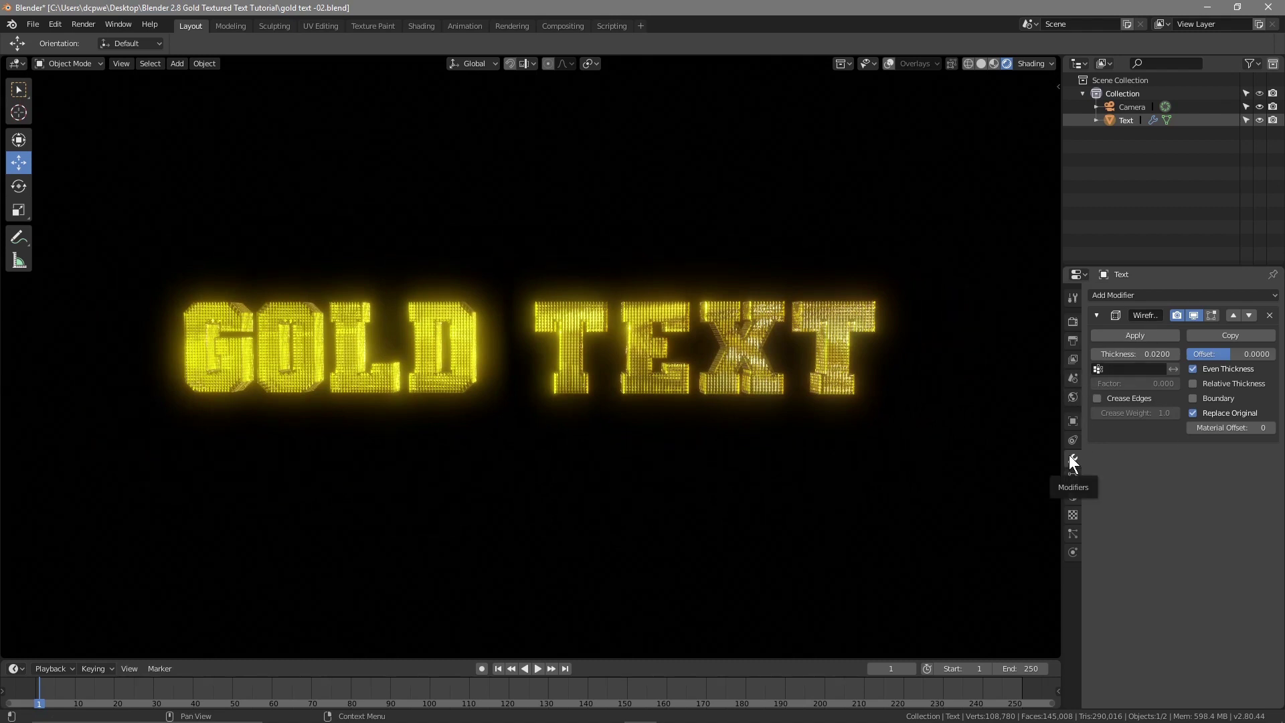
Save the file and minimise the Blender window
left_click(31, 25)
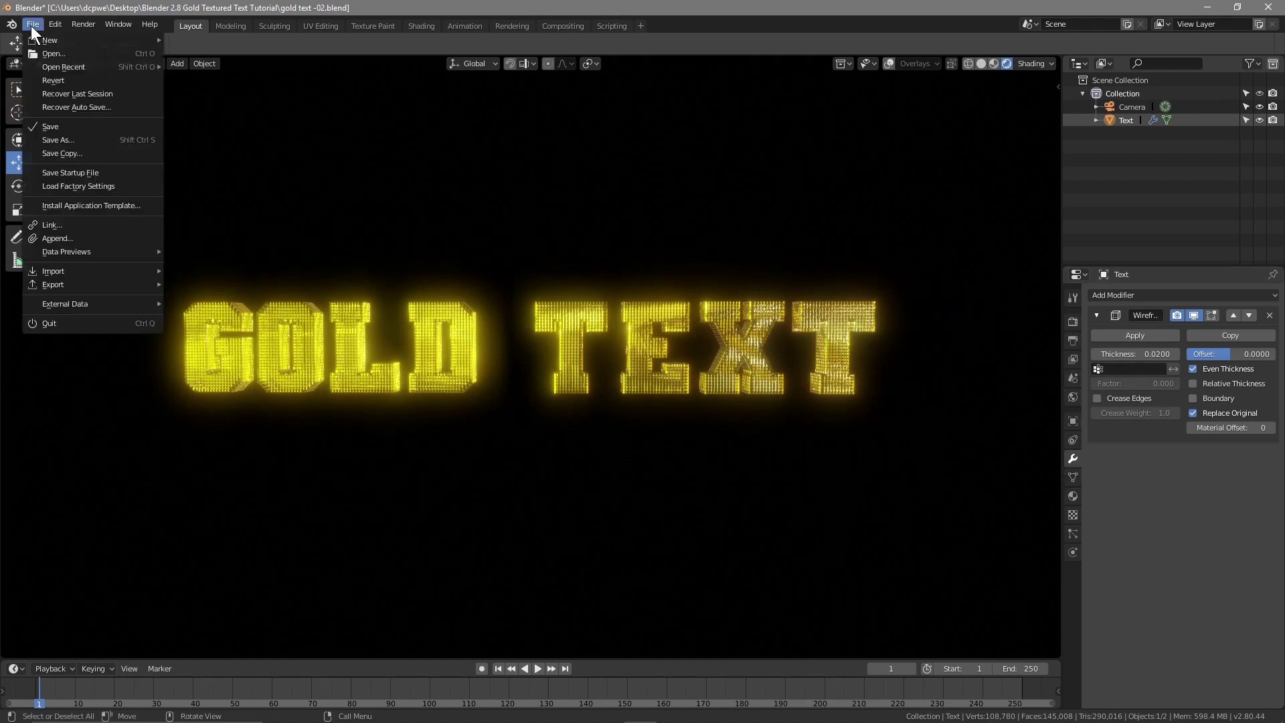
left_click(62, 126)
left_click(1206, 6)
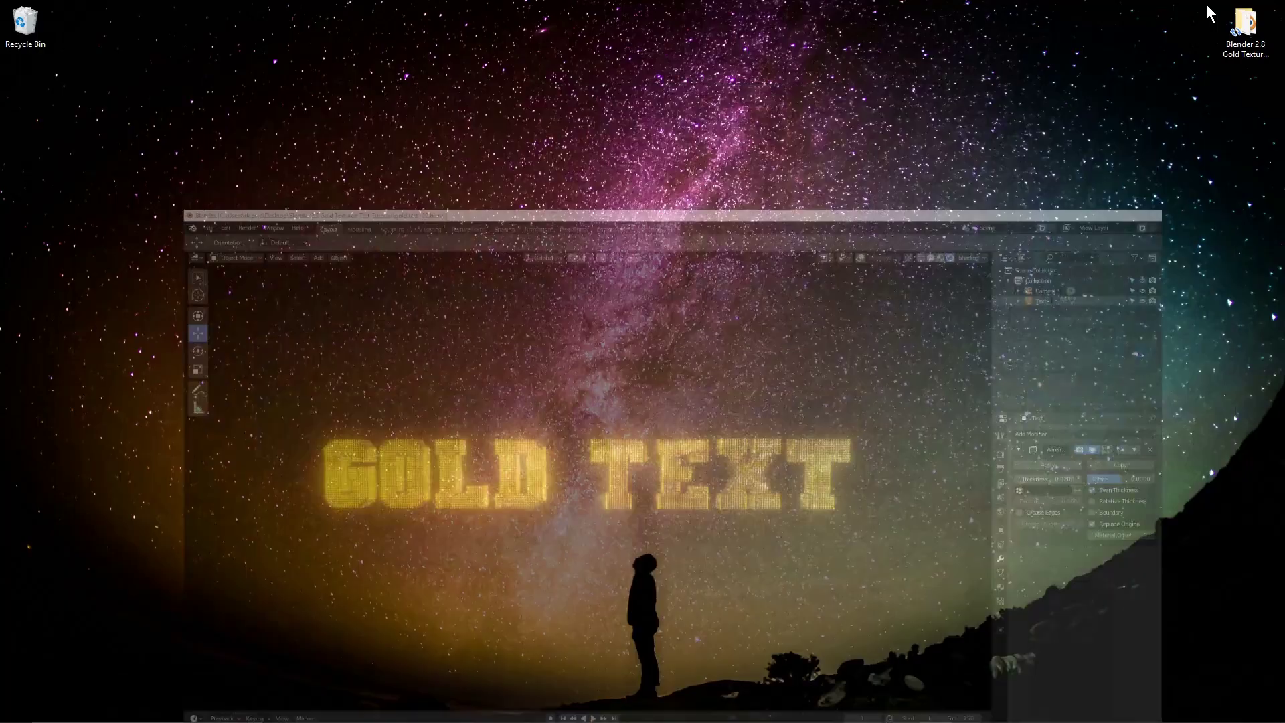